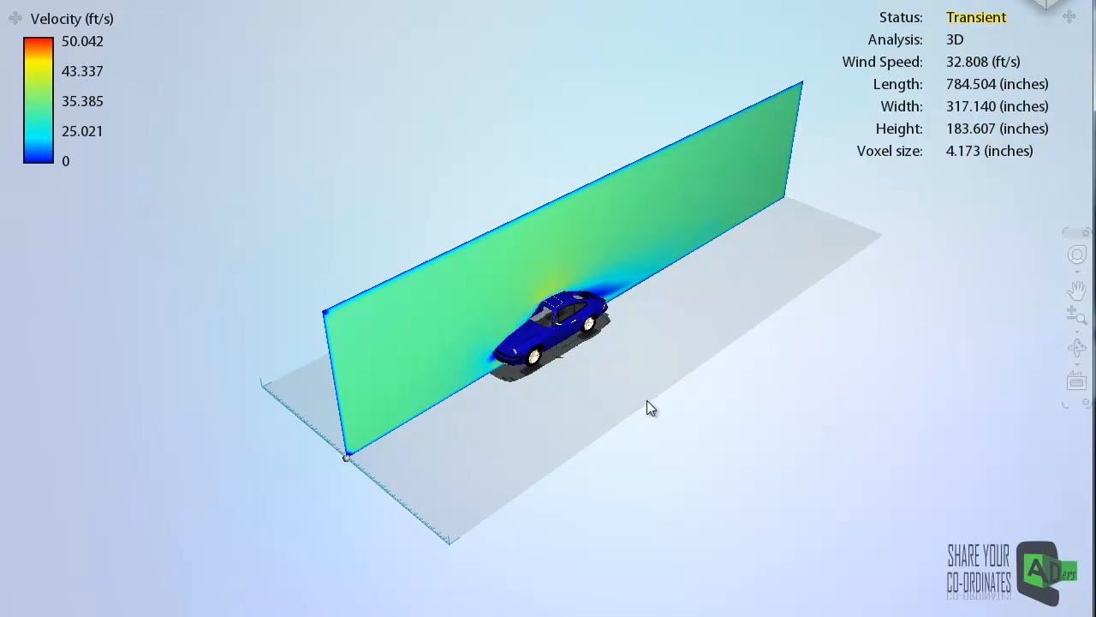
- Examine the 3D velocity plane close up around the car's nose, hood, roof and rear
scroll(545, 381, "up", 4)
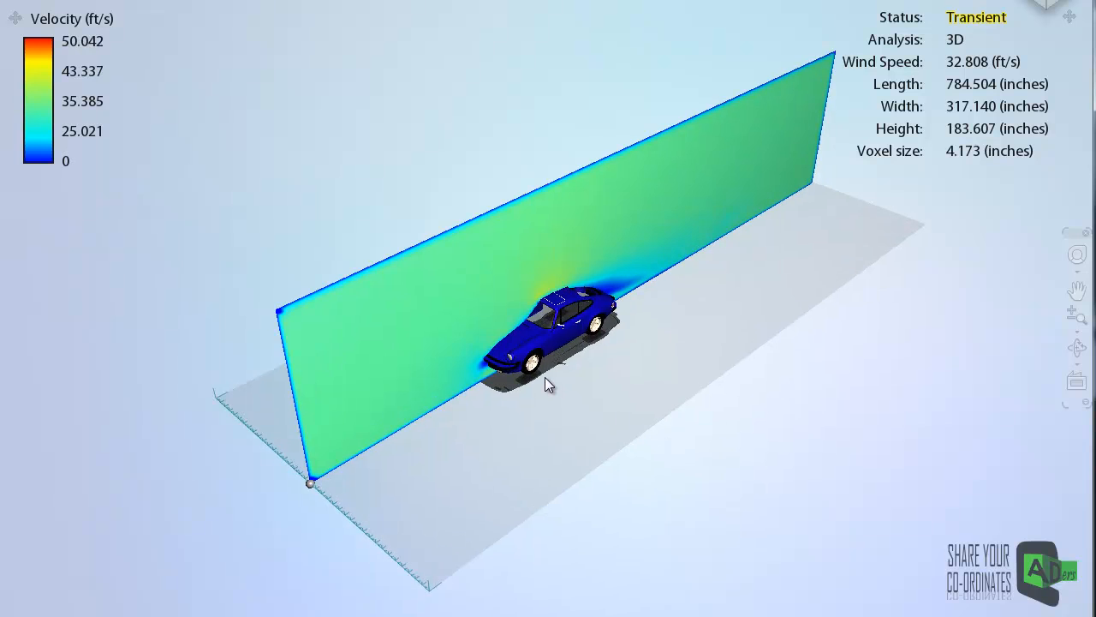
scroll(546, 383, "up", 5)
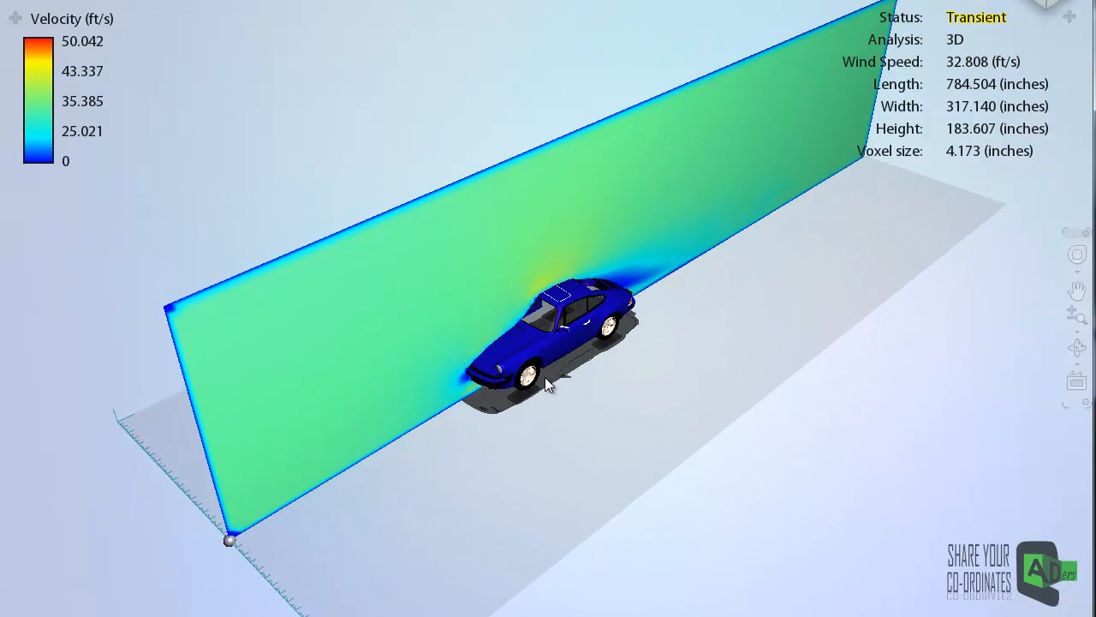
scroll(546, 386, "up", 3)
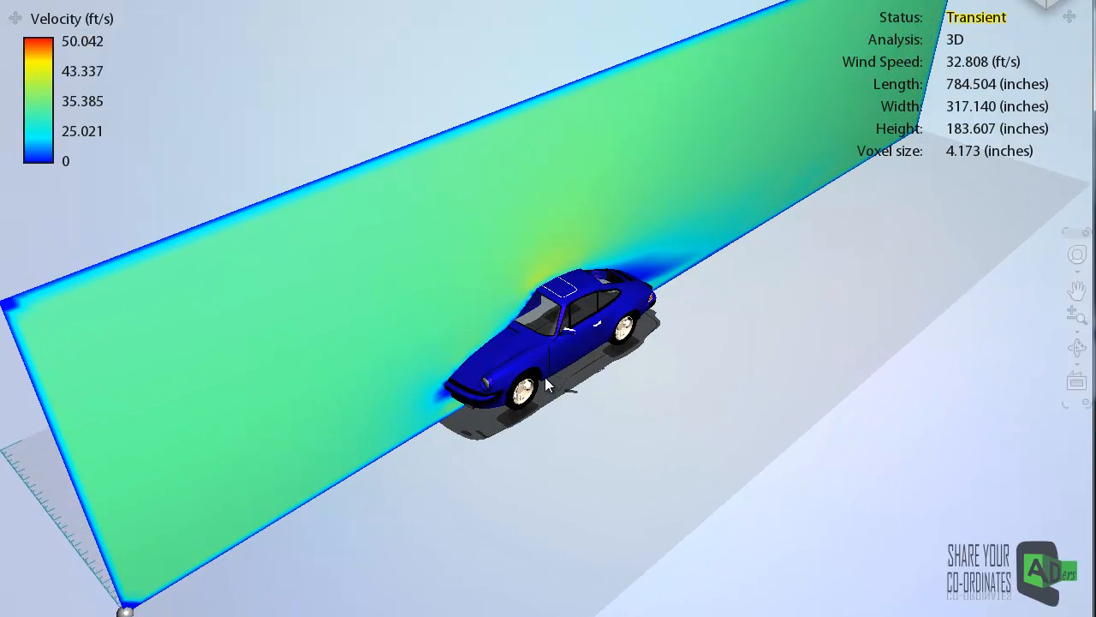
left_click_drag(537, 437, 529, 353)
scroll(527, 347, "up", 5)
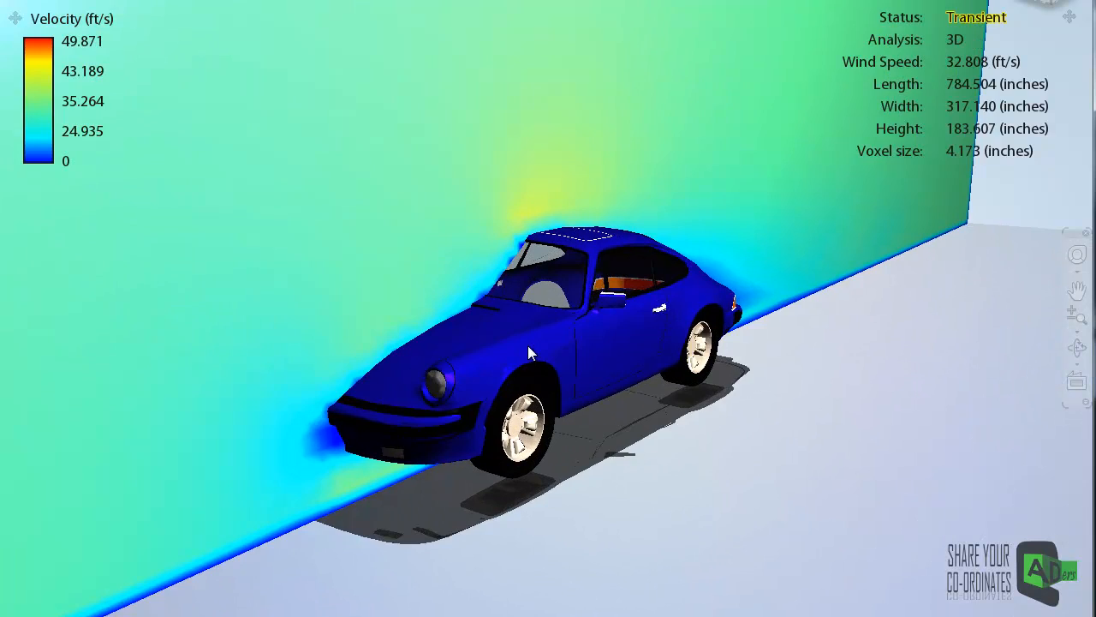
scroll(518, 360, "up", 2)
left_click_drag(518, 360, 478, 364)
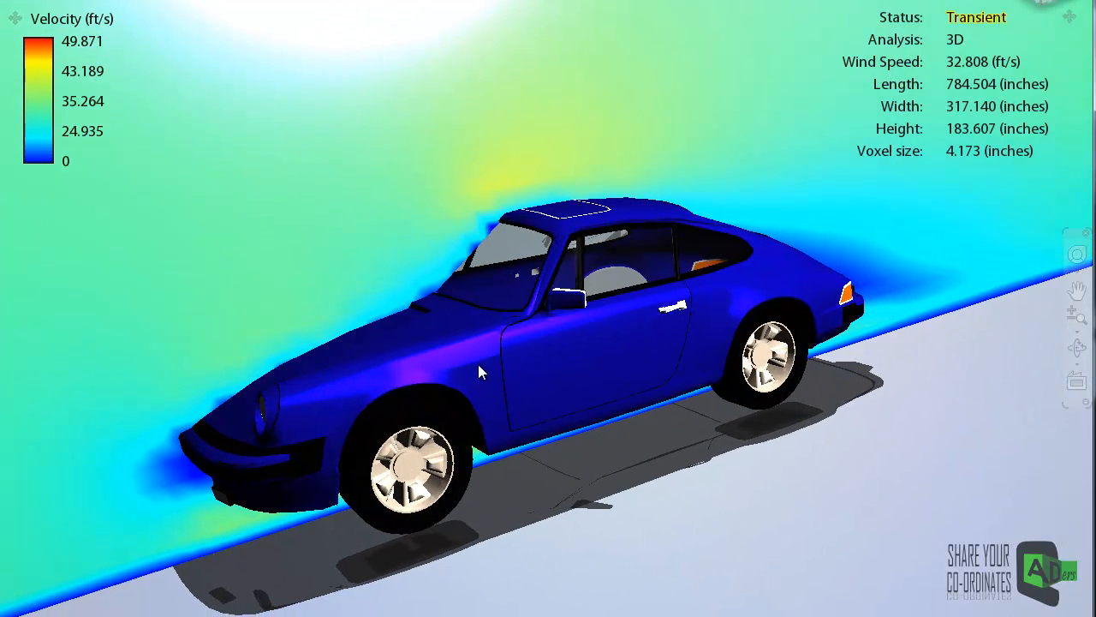
scroll(464, 329, "up", 2)
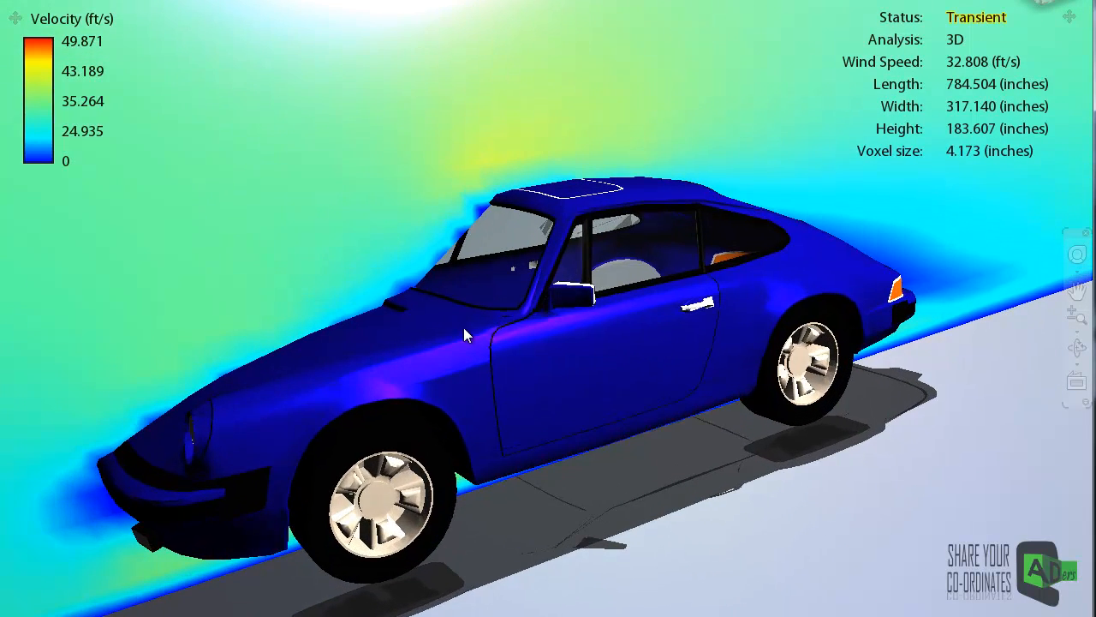
scroll(291, 354, "up", 1)
left_click_drag(344, 327, 374, 302)
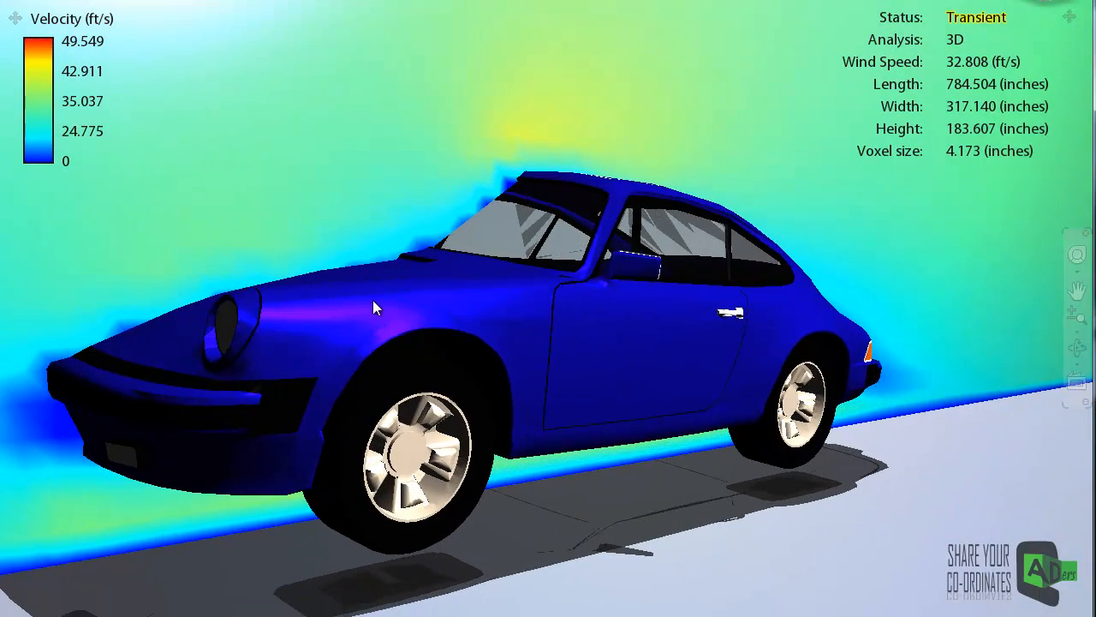
scroll(532, 493, "down", 3)
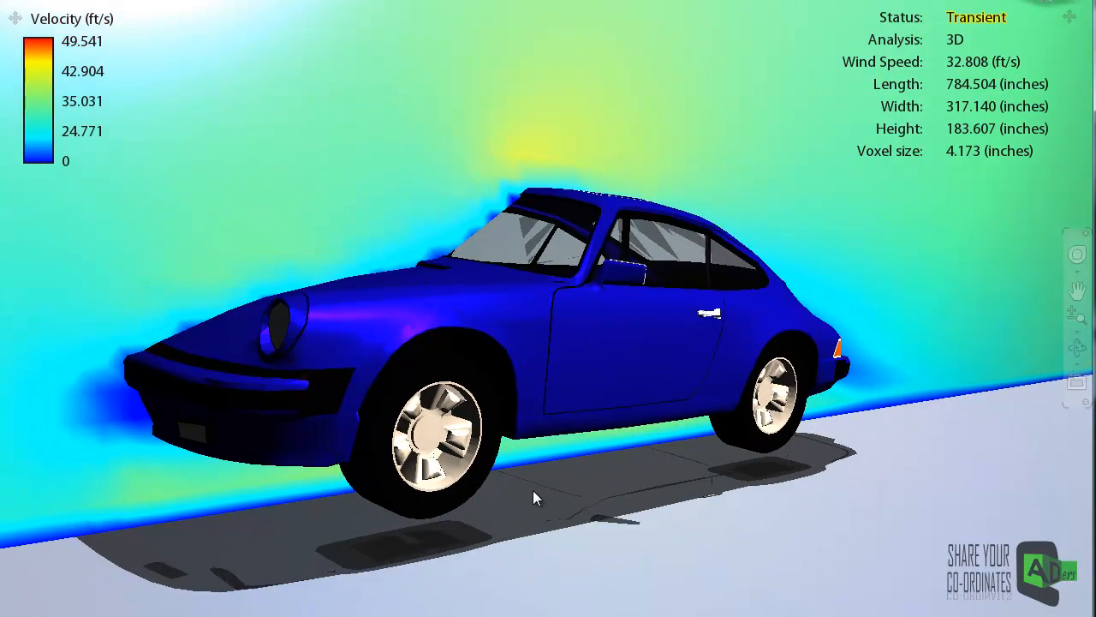
left_click_drag(538, 416, 519, 429)
scroll(520, 430, "down", 5)
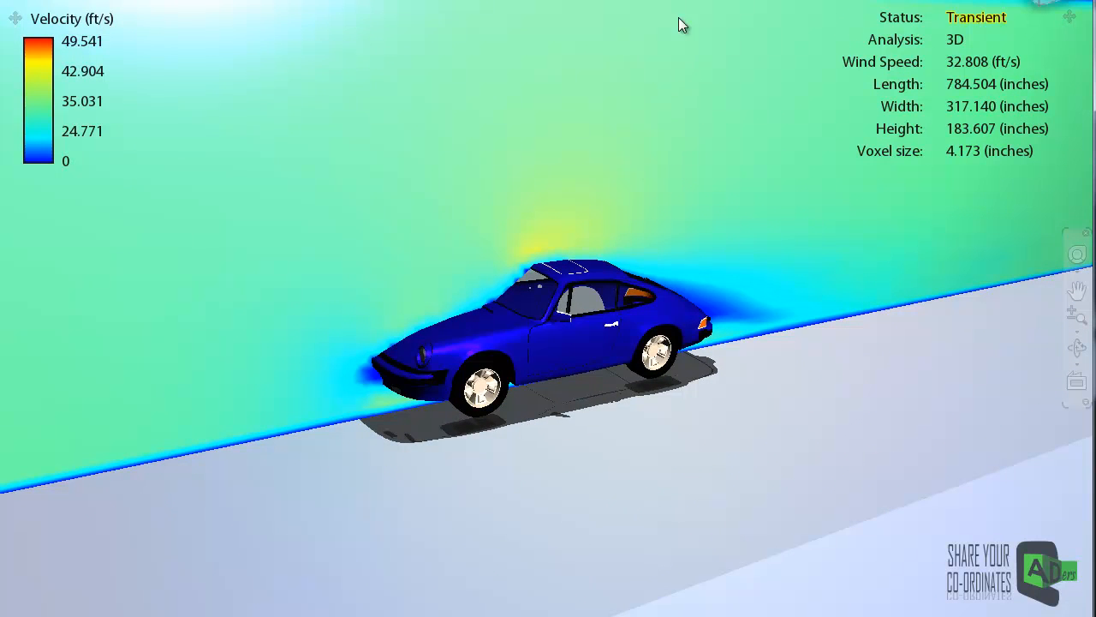
- Inspect the velocity gradient along the upper edge of the 3D result plane above the car
scroll(683, 69, "up", 1)
scroll(631, 19, "down", 2)
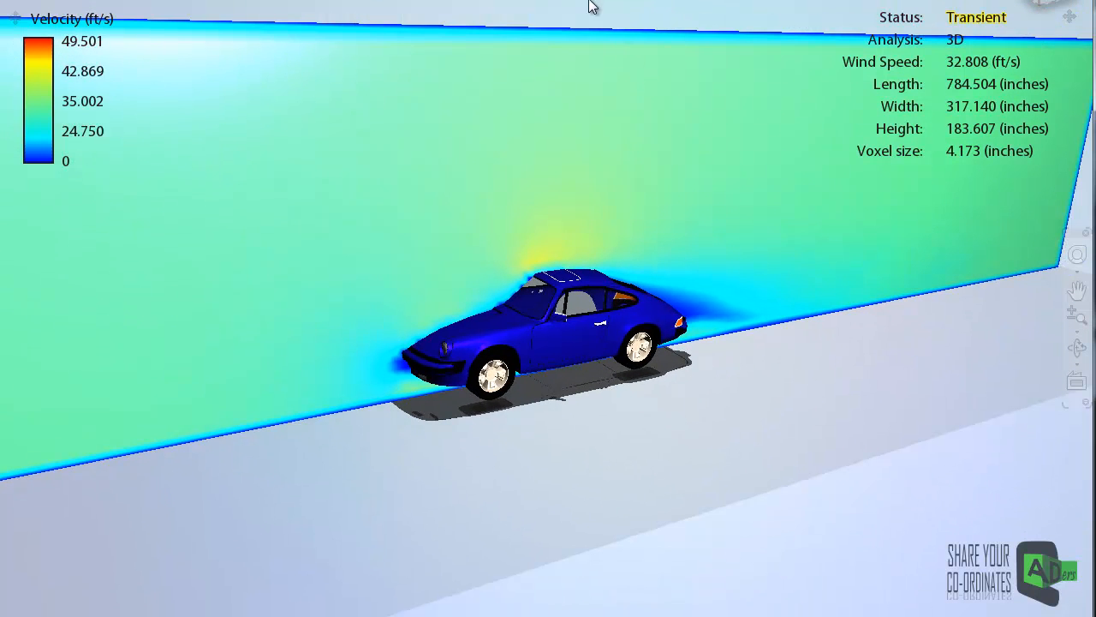
scroll(593, 5, "up", 1)
middle_click_drag(565, 50, 580, 171)
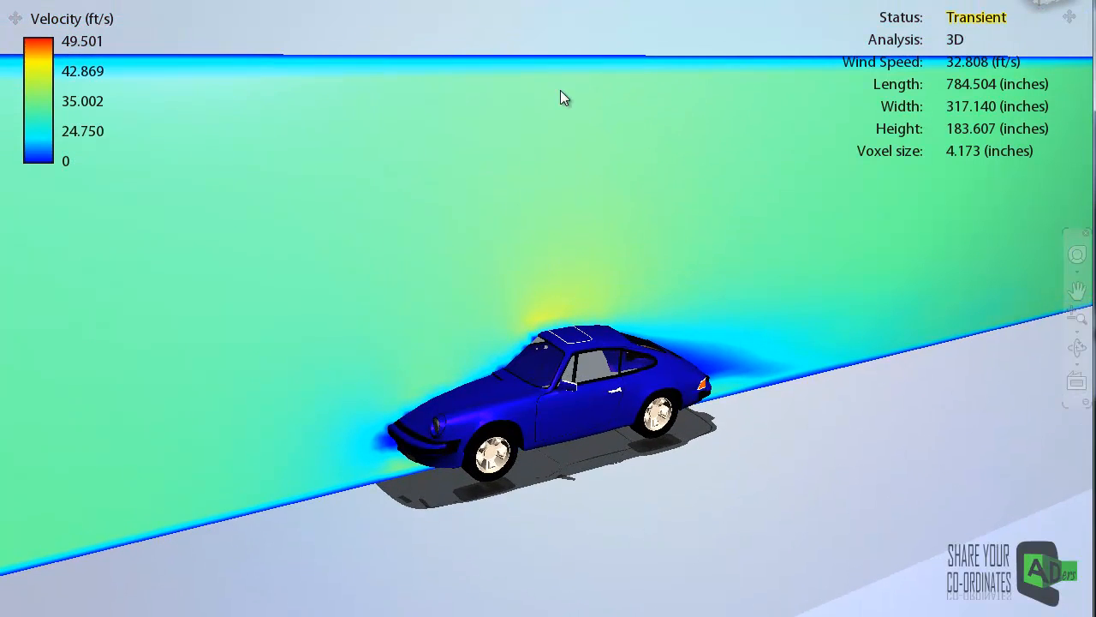
scroll(551, 19, "up", 1)
middle_click_drag(558, 20, 589, 195)
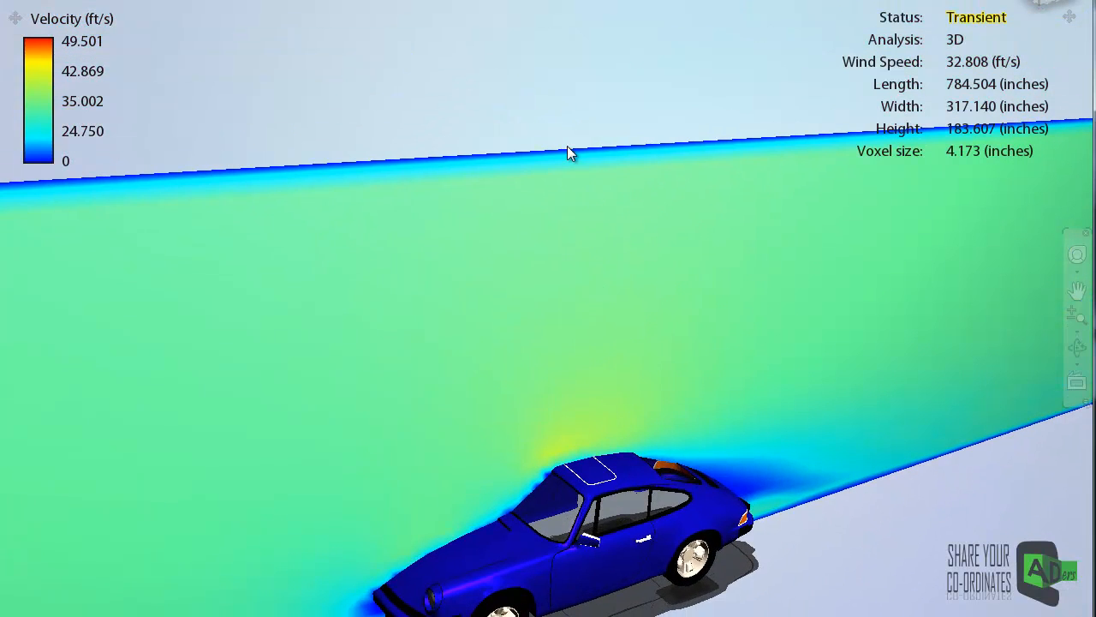
scroll(569, 141, "up", 3)
middle_click_drag(578, 105, 594, 254)
middle_click_drag(579, 206, 577, 111)
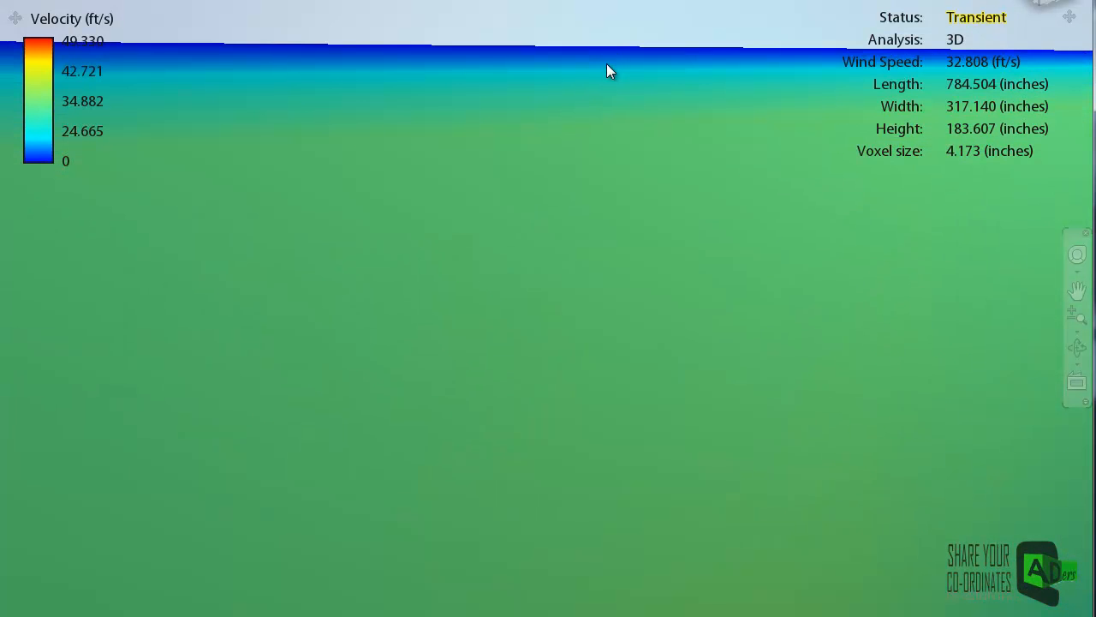
middle_click_drag(604, 113, 590, 189)
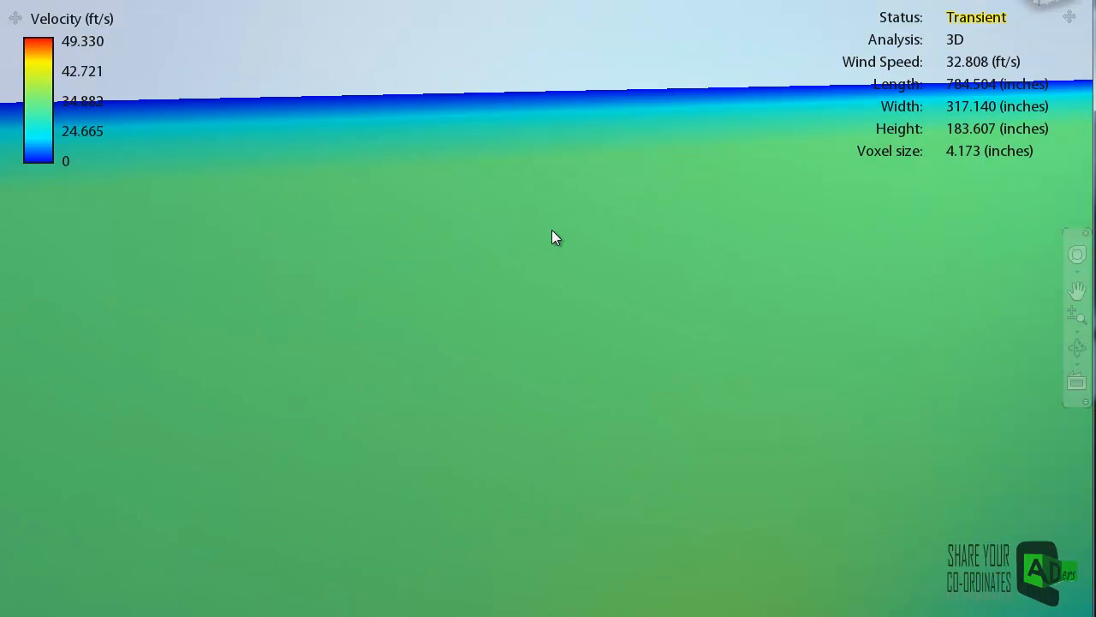
middle_click_drag(540, 416, 543, 430)
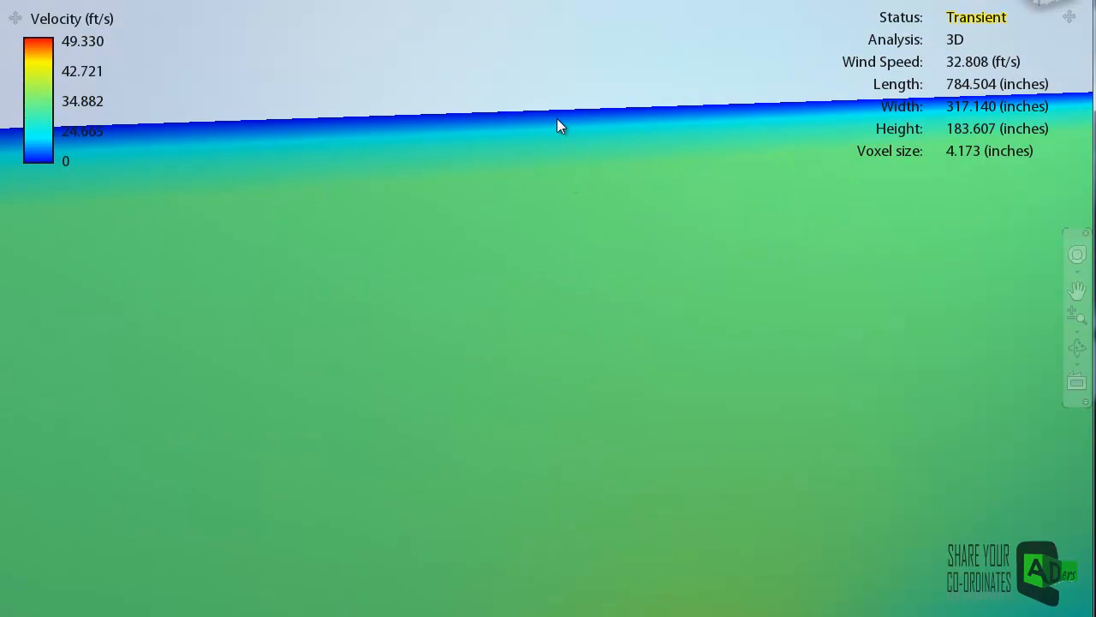
scroll(605, 234, "down", 3)
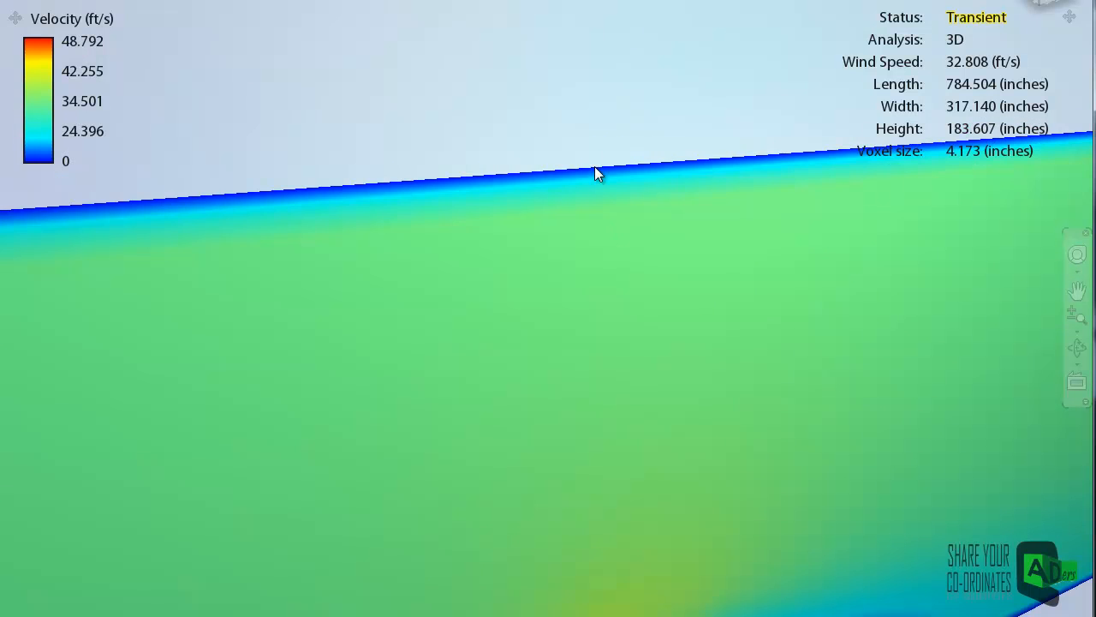
scroll(548, 252, "down", 4)
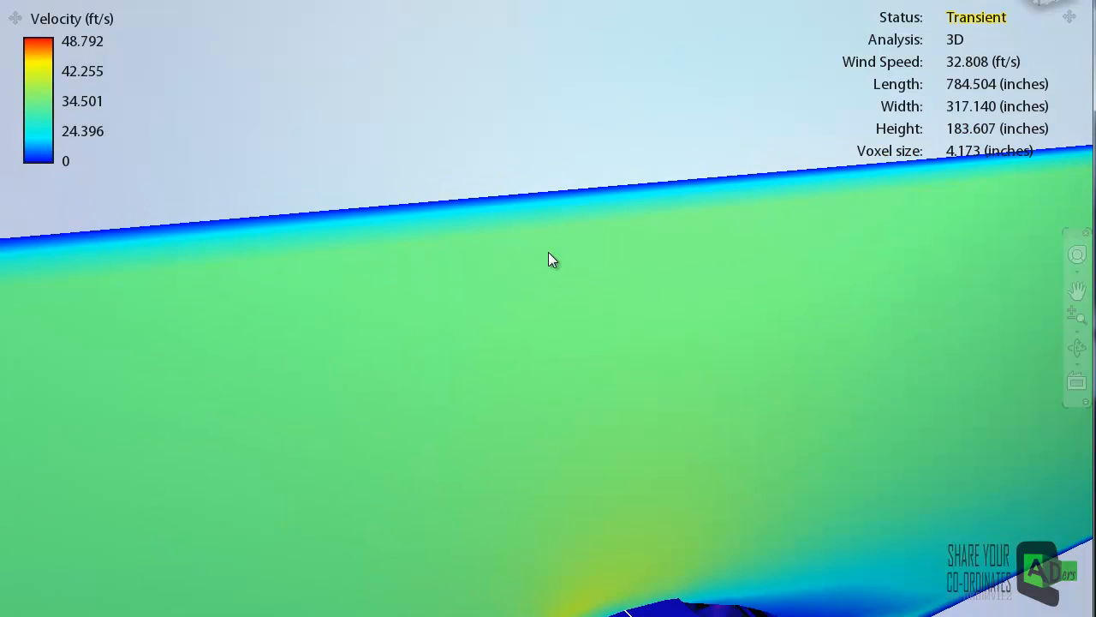
scroll(552, 293, "down", 3)
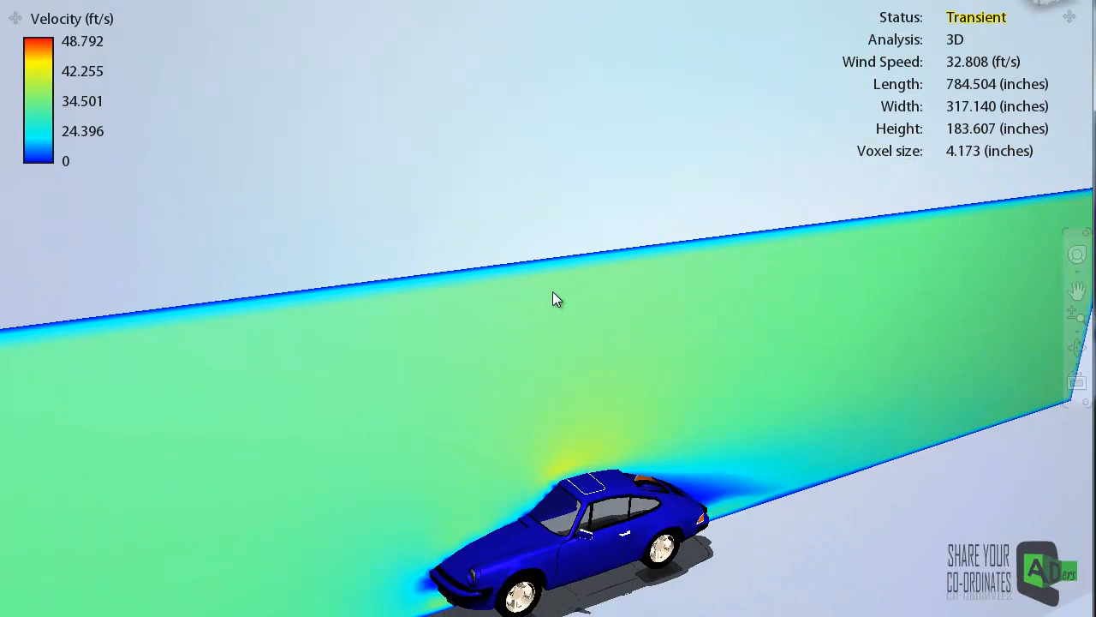
scroll(594, 324, "down", 2)
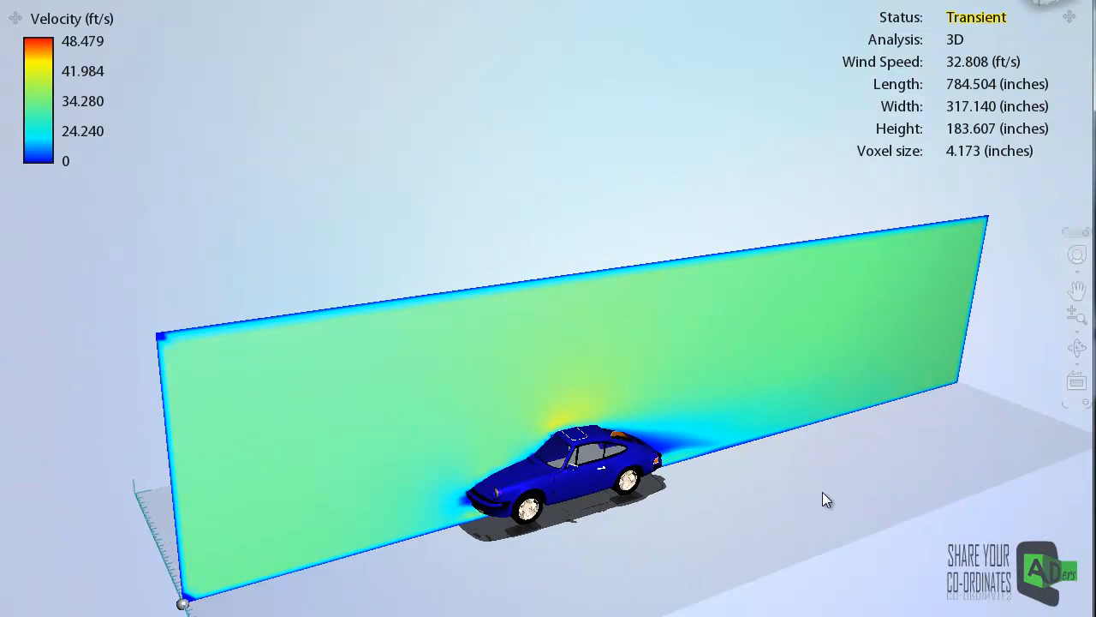
- Review the whole 3D velocity plane around the car from front, side and raised viewing angles
left_click_drag(716, 510, 788, 504)
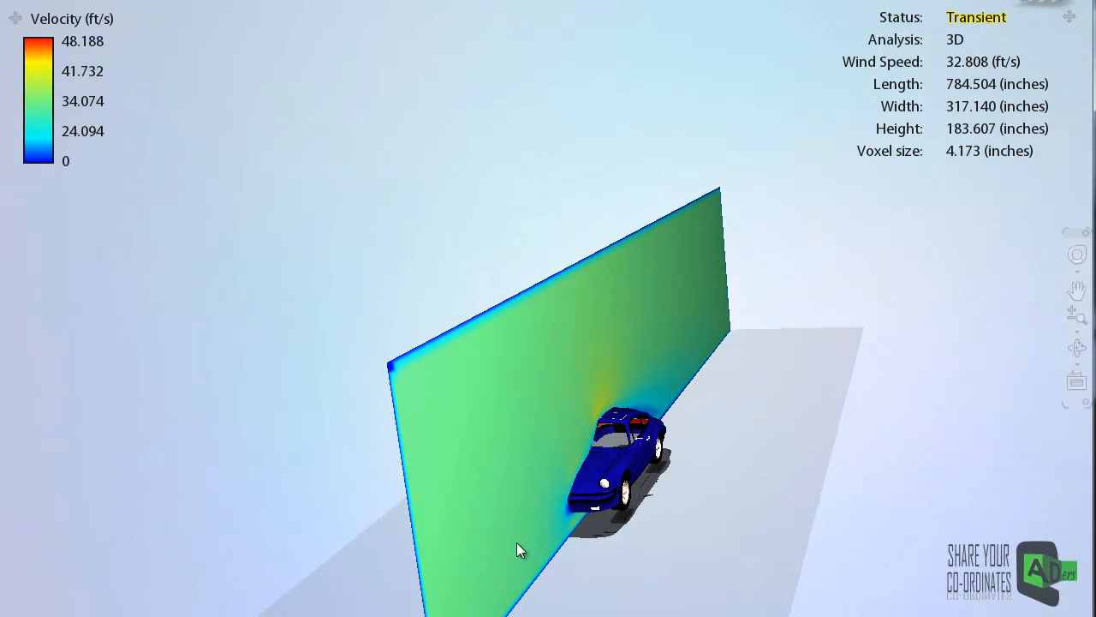
left_click_drag(785, 484, 722, 487)
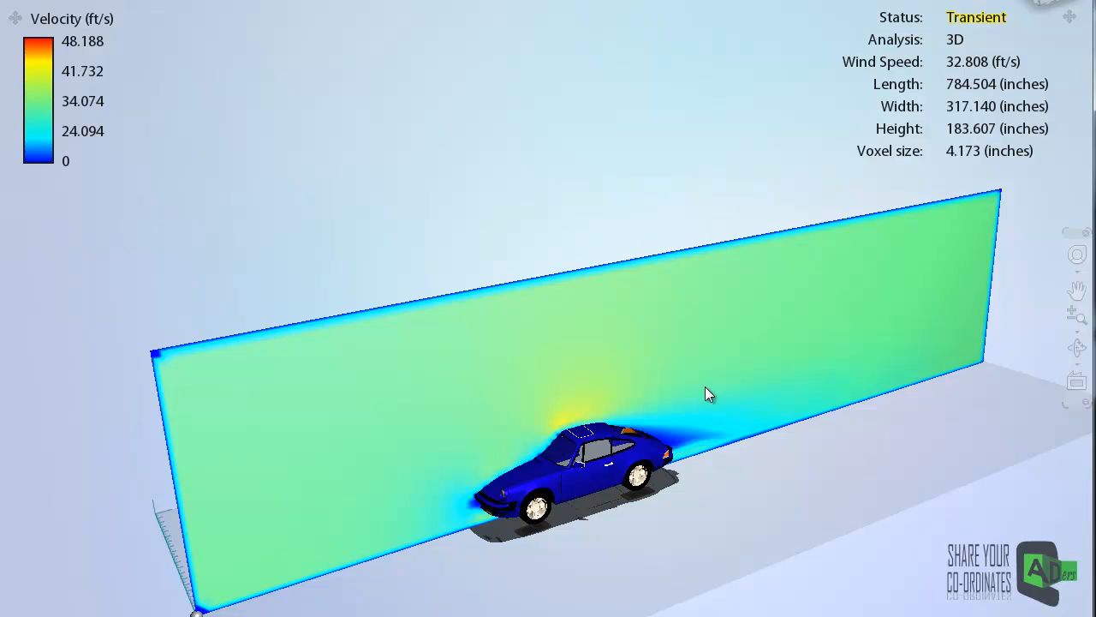
left_click_drag(605, 391, 597, 259)
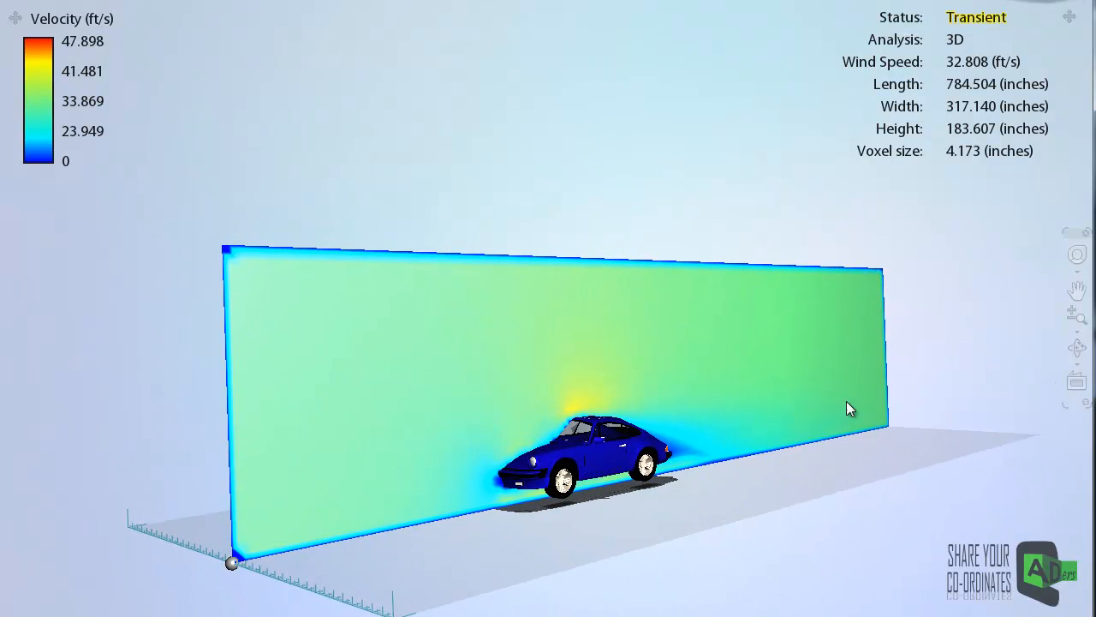
left_click_drag(698, 441, 761, 423)
left_click_drag(654, 440, 671, 463)
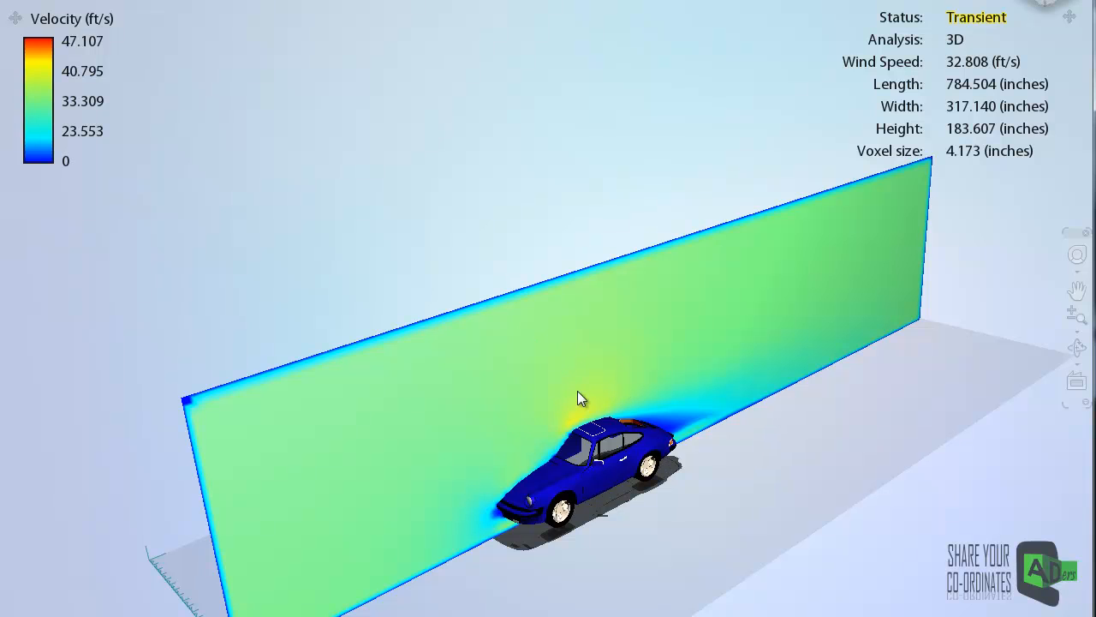
left_click_drag(562, 387, 600, 396)
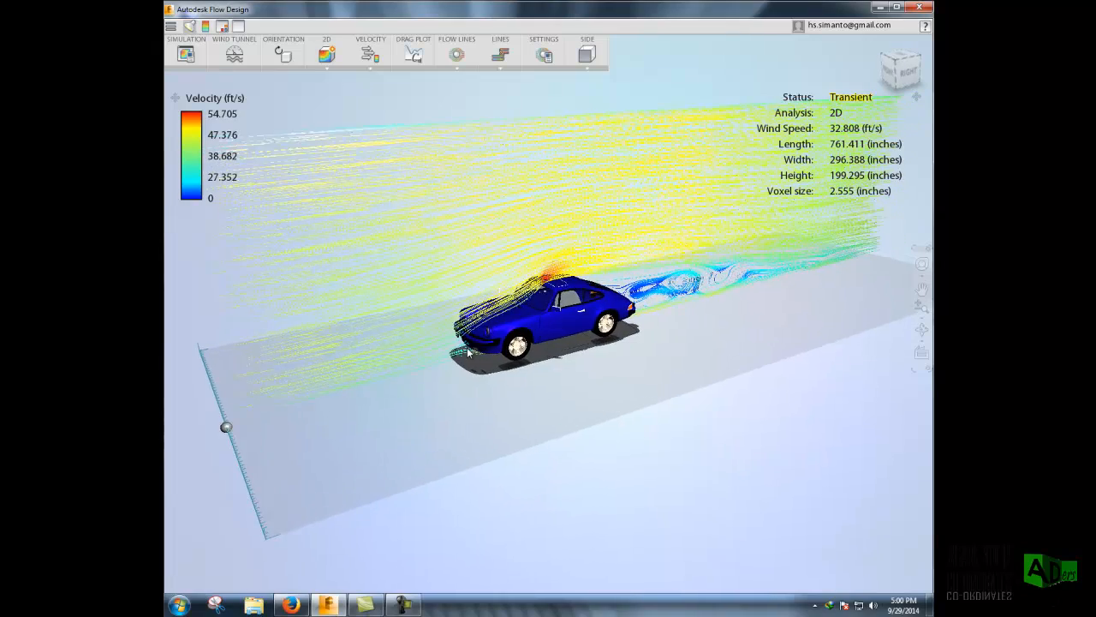
- Examine the 2D velocity flow lines approaching the car's front bumper and passing over the hood
scroll(467, 352, "up", 3)
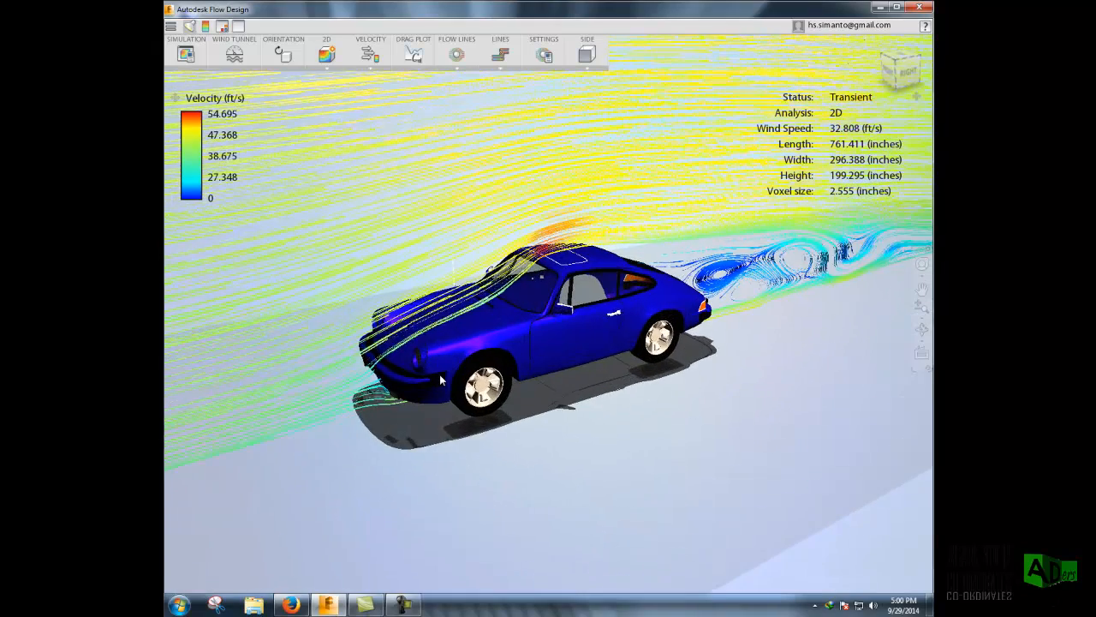
left_click_drag(441, 379, 429, 362)
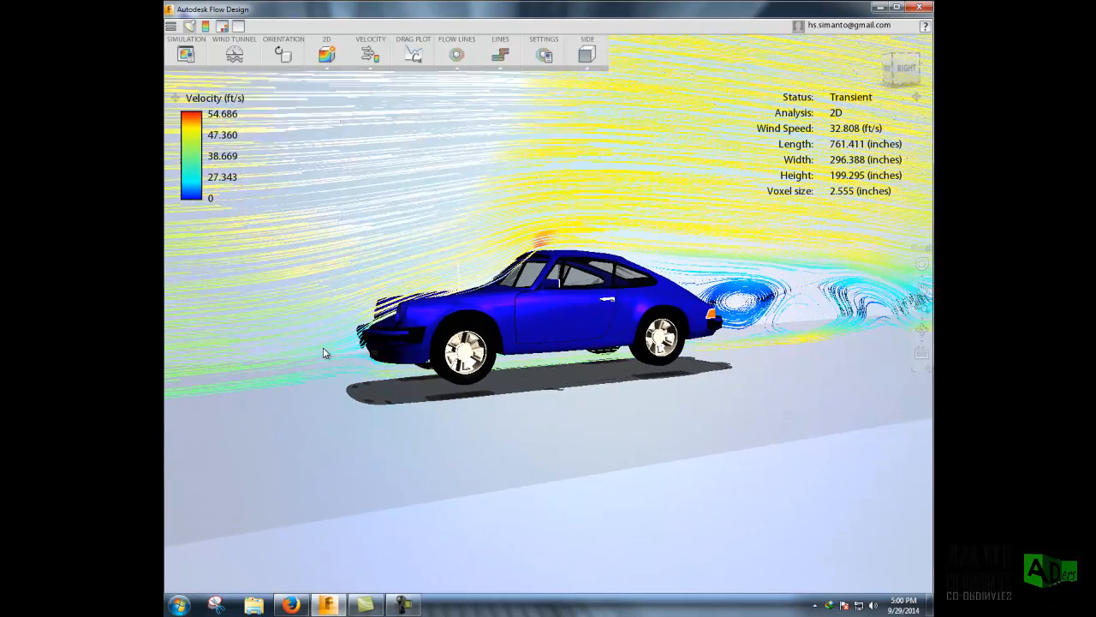
scroll(370, 357, "up", 1)
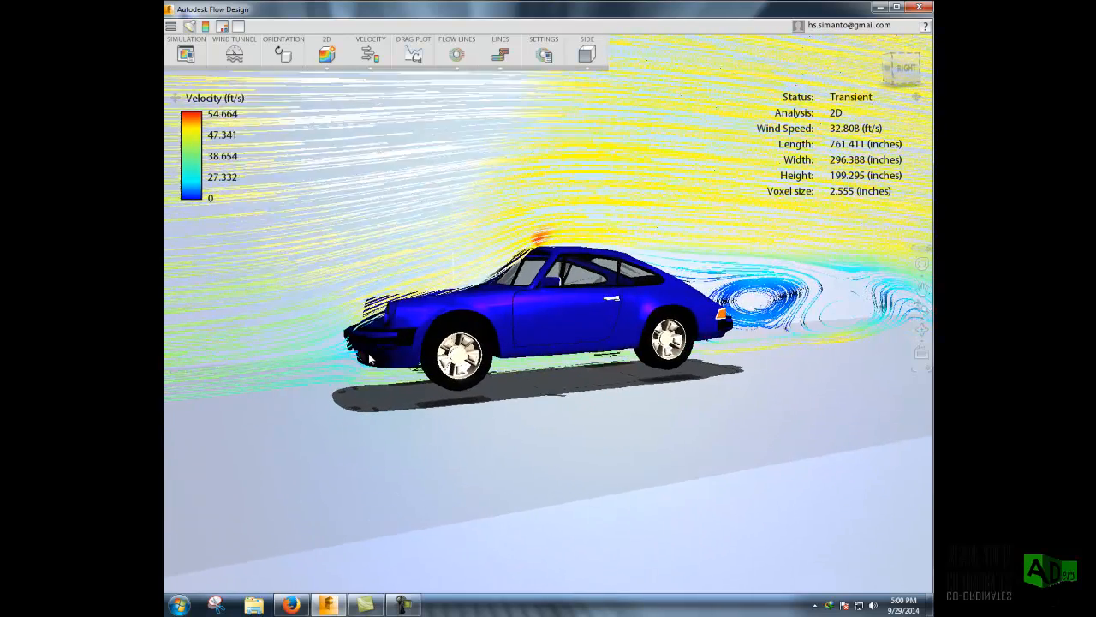
left_click_drag(370, 357, 352, 368)
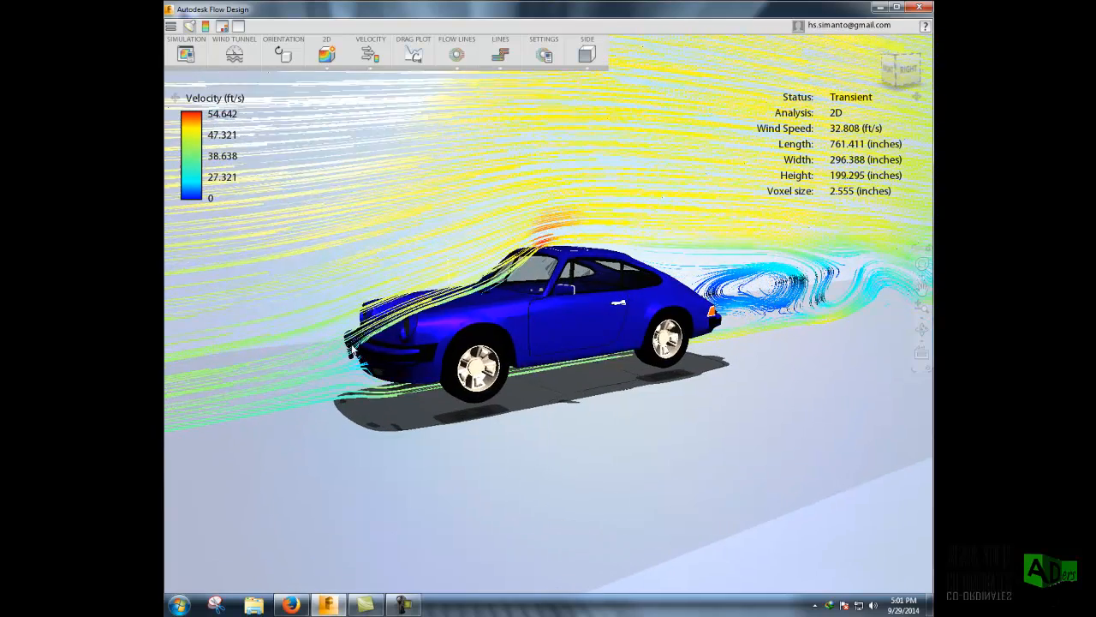
left_click_drag(376, 346, 410, 298)
left_click_drag(516, 259, 470, 288)
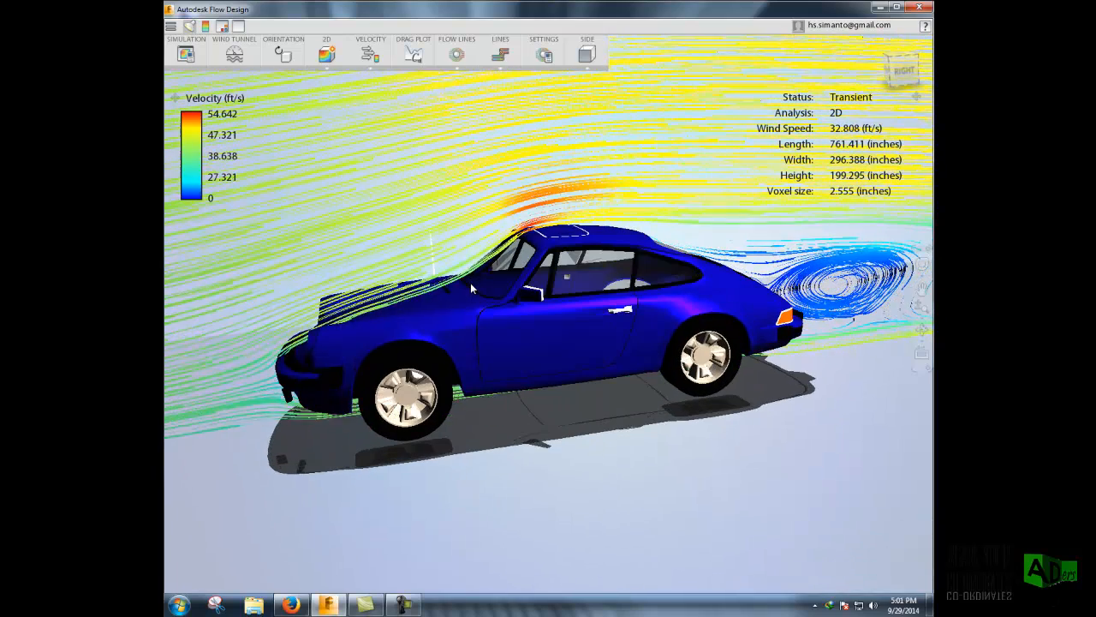
left_click_drag(471, 280, 499, 268)
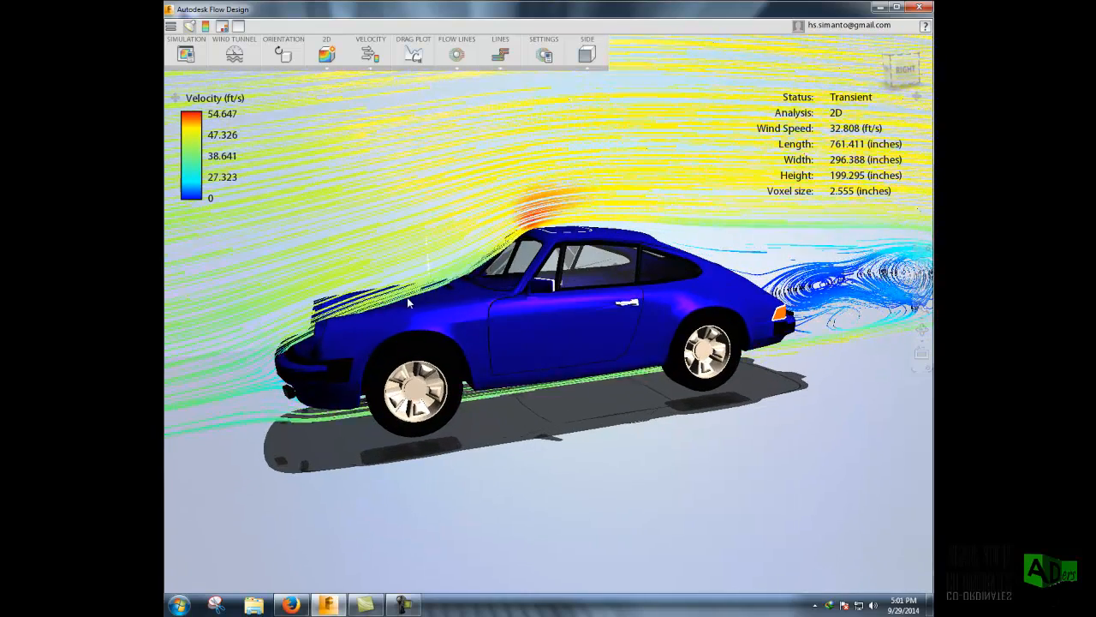
left_click_drag(449, 289, 441, 288)
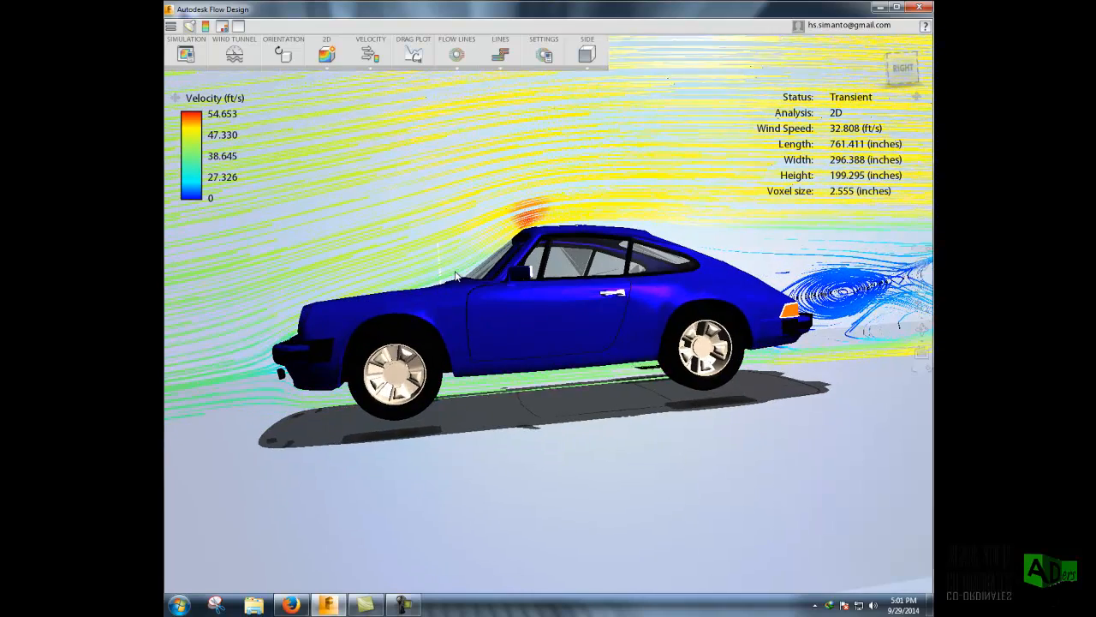
- Inspect the 2D flow lines at the windshield, then over the roof and into the wake behind the car
scroll(455, 272, "up", 5)
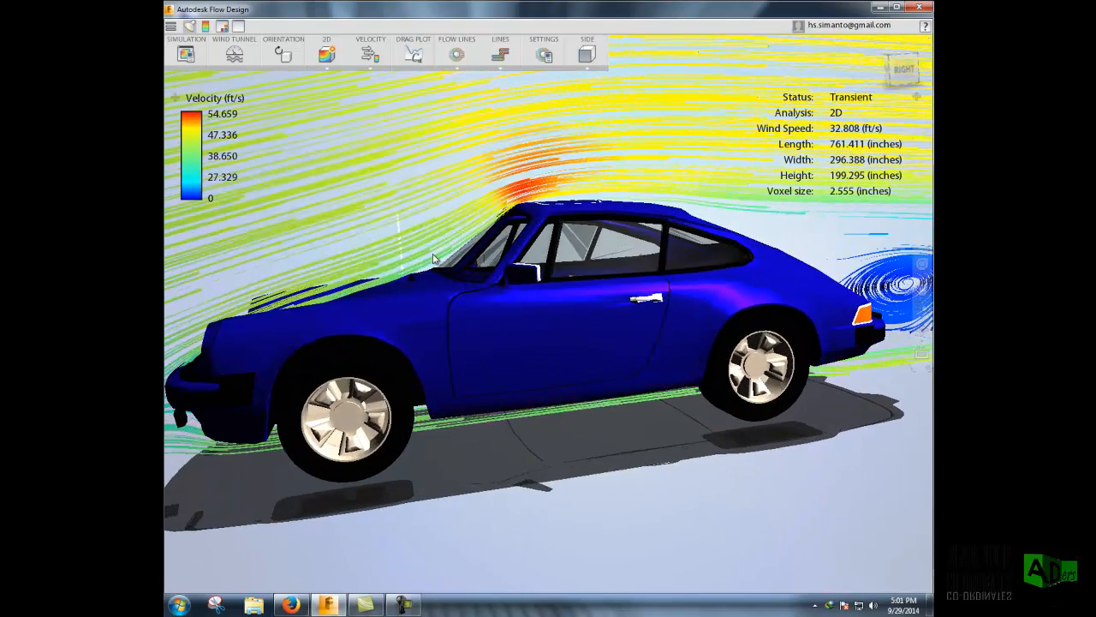
scroll(436, 261, "up", 3)
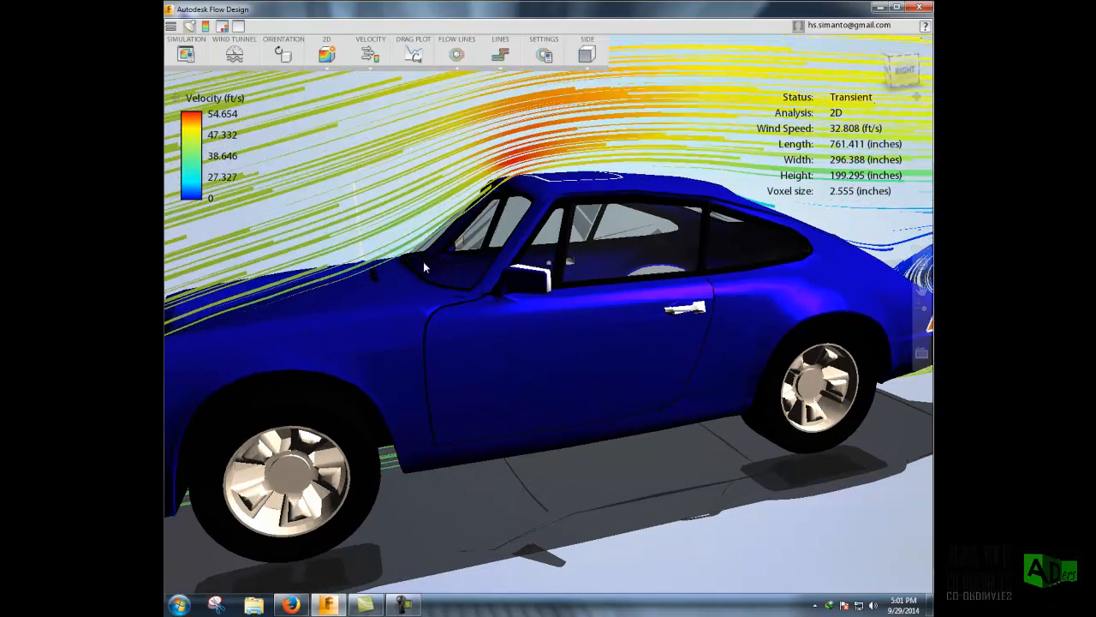
scroll(732, 248, "down", 3)
left_click_drag(732, 248, 729, 257)
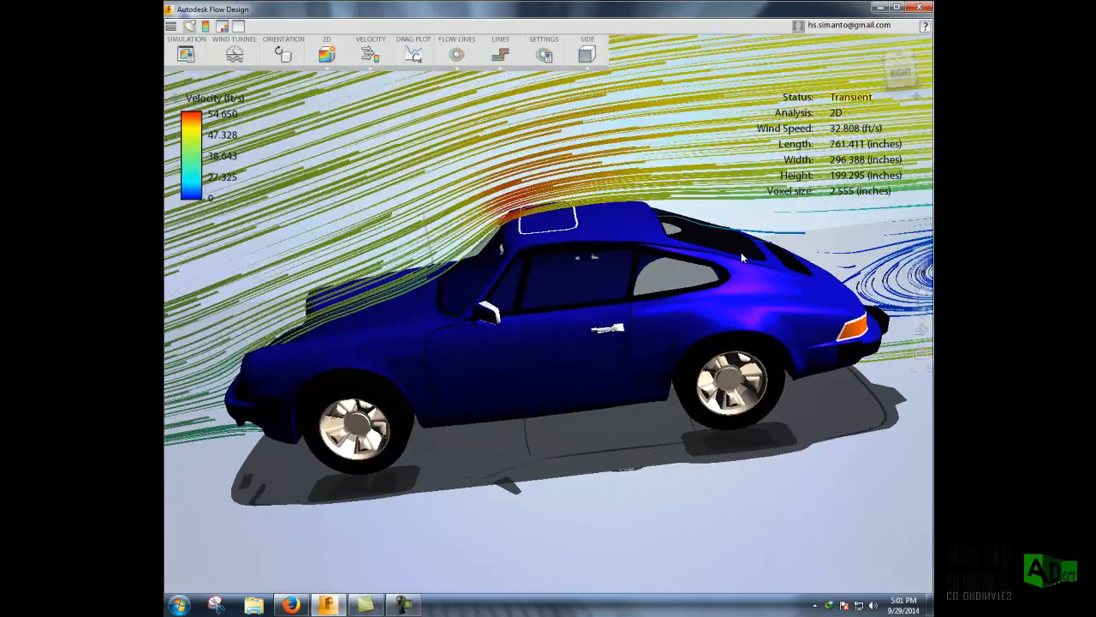
scroll(742, 257, "down", 5)
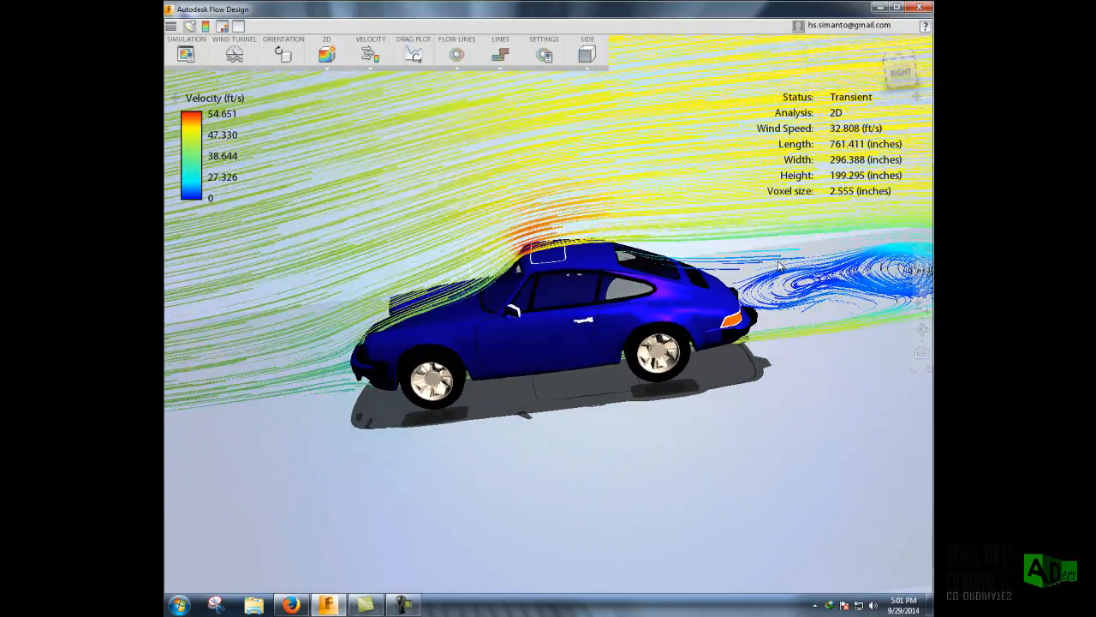
- Review the wake behind the car from side and angled views, and the full extent of the 2D flow lines
scroll(779, 267, "down", 3)
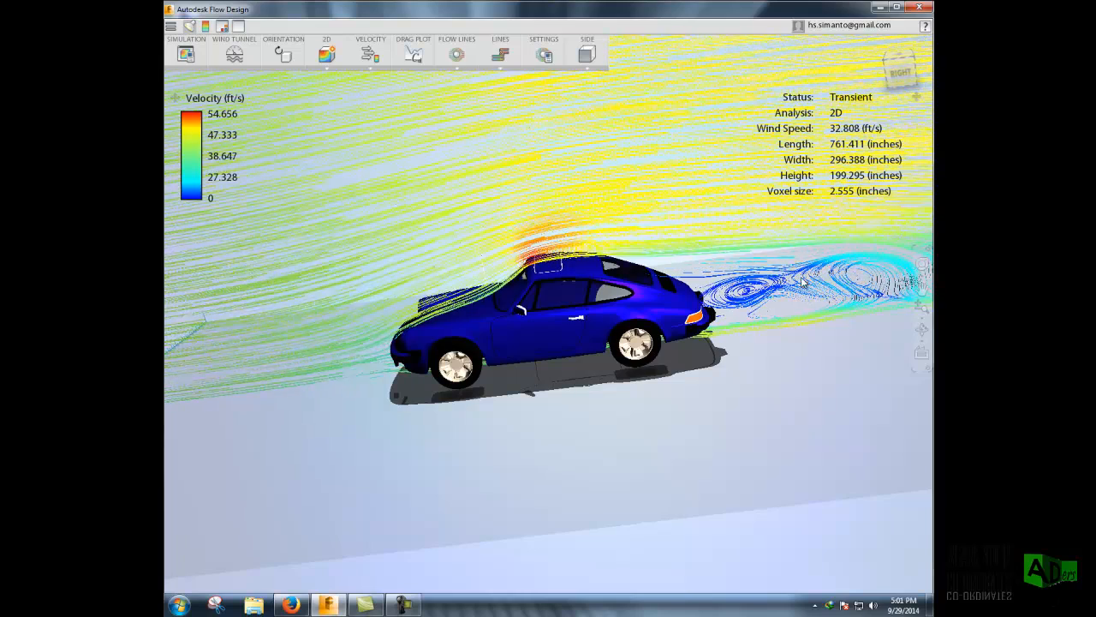
left_click_drag(805, 285, 745, 290)
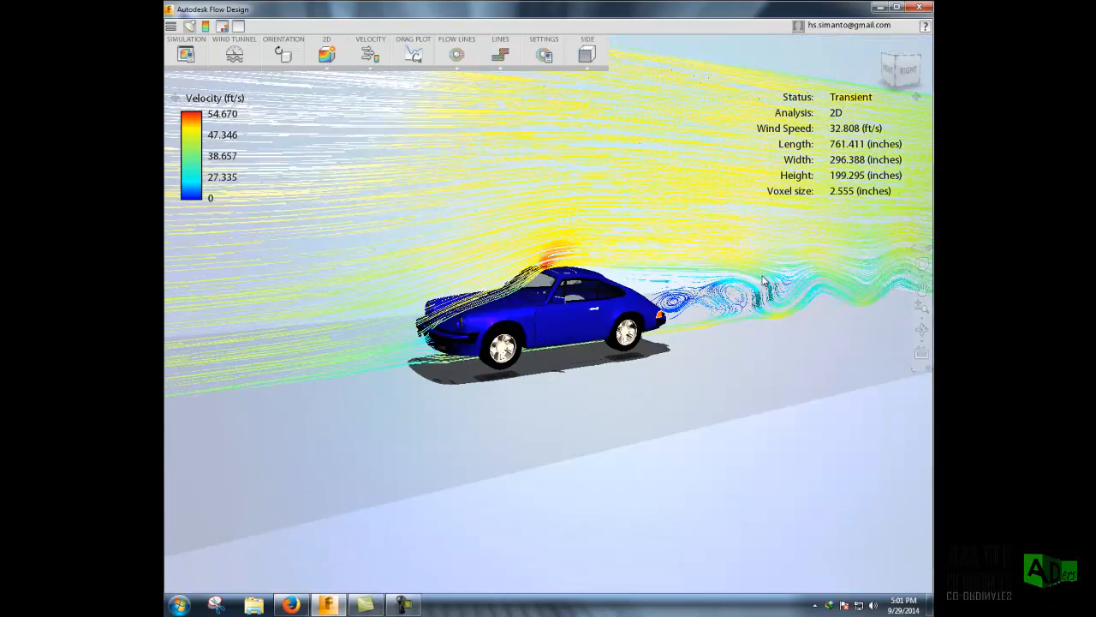
left_click_drag(740, 303, 705, 255)
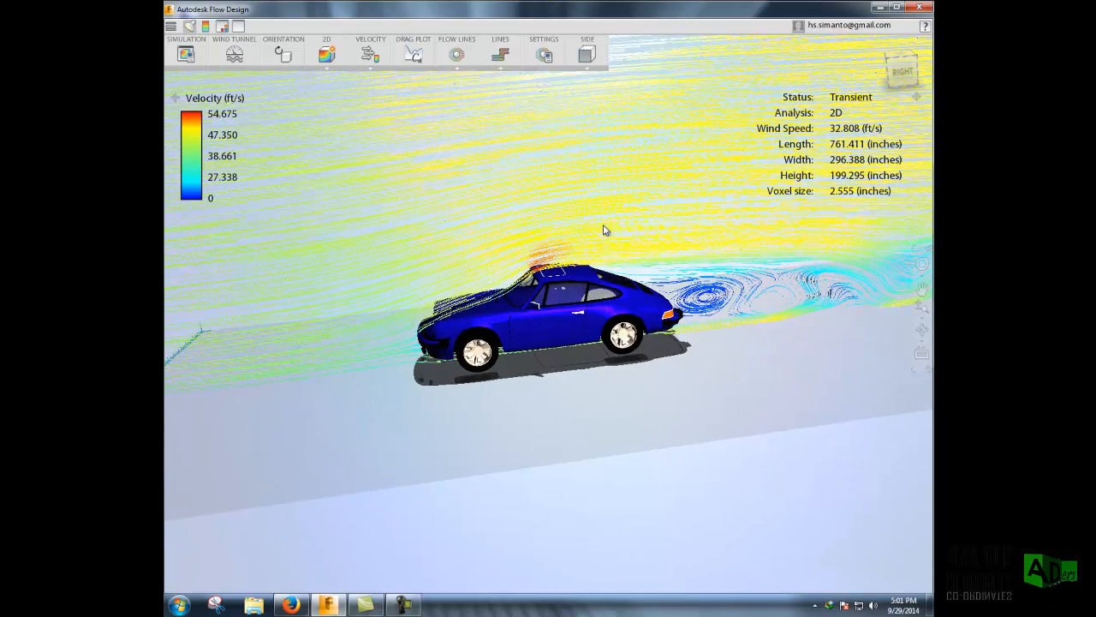
left_click_drag(605, 226, 539, 455)
scroll(577, 455, "down", 3)
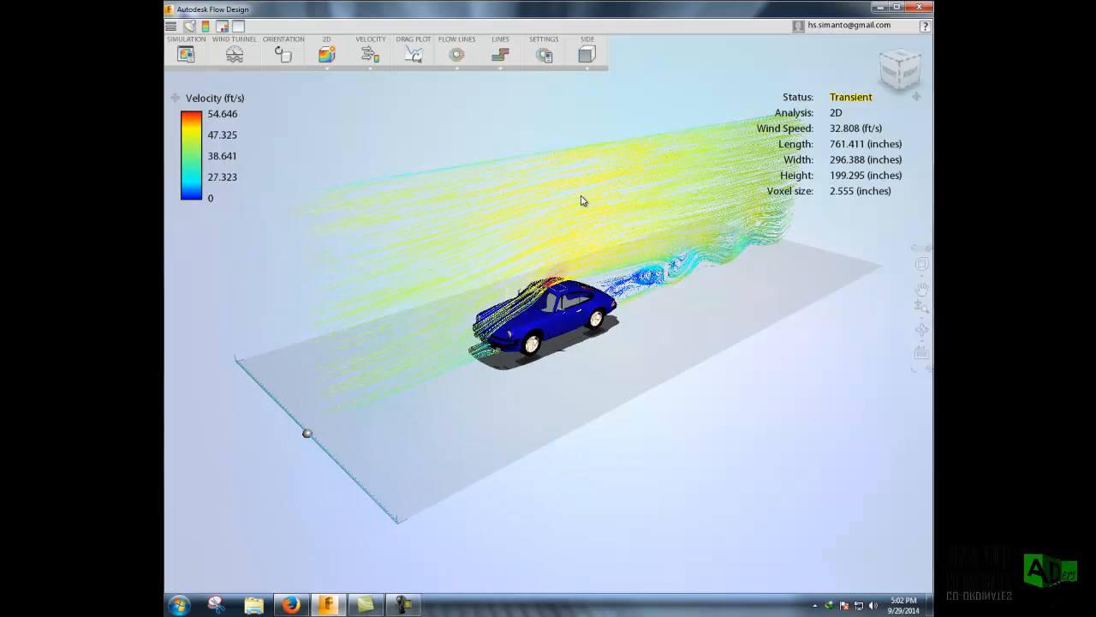
- Lower the car's wind tunnel to a height of about 117 inches and apply the new size
scroll(626, 126, "up", 1)
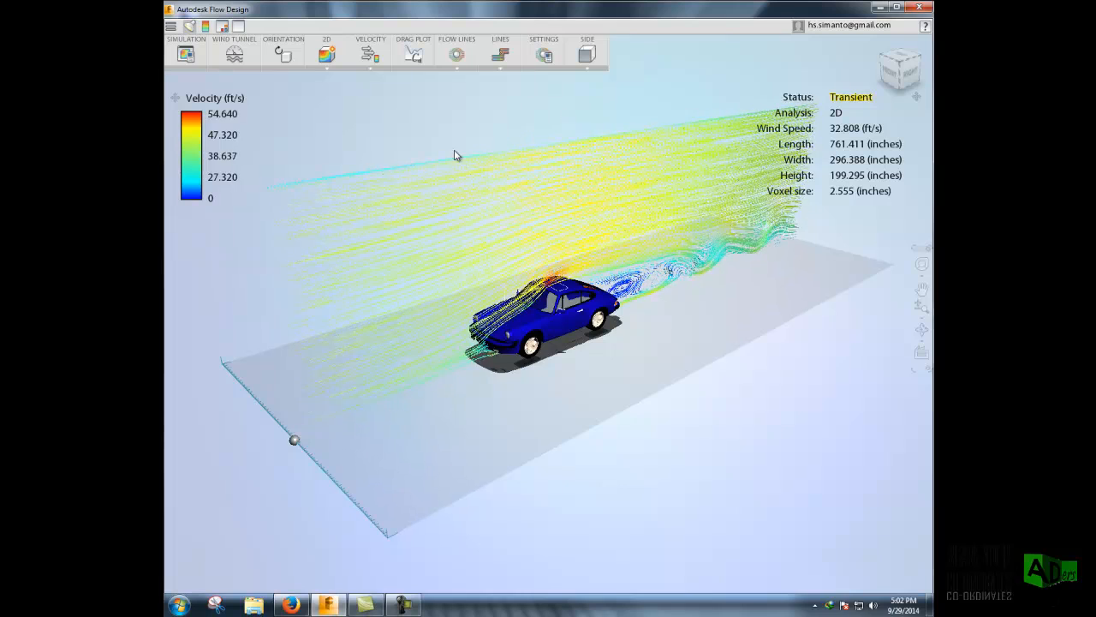
left_click(234, 54)
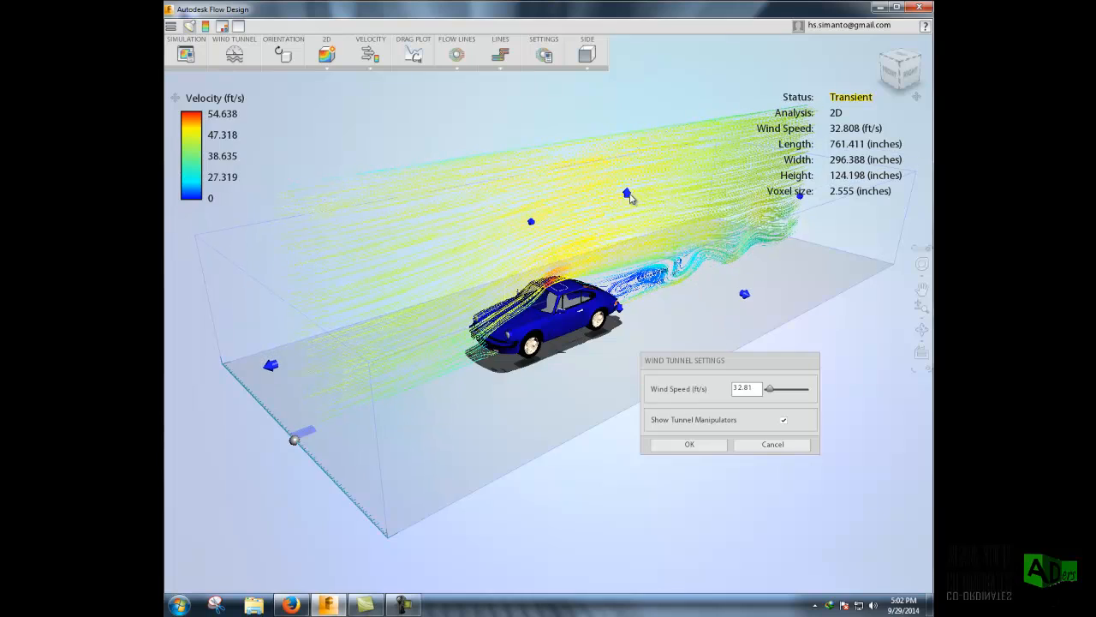
left_click(689, 445)
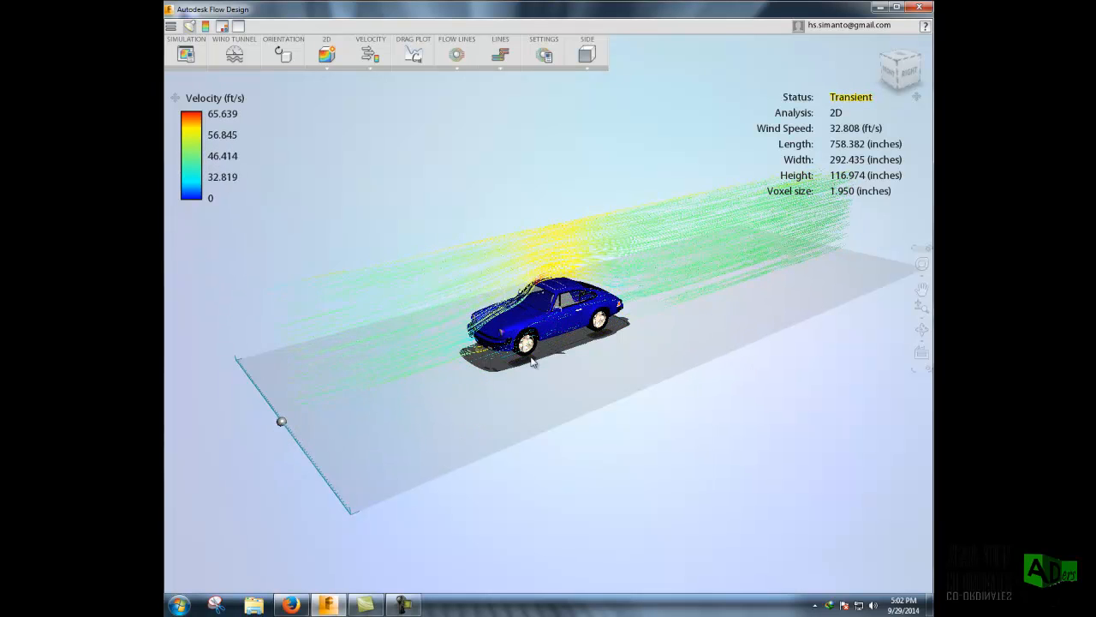
- Examine the 2D flow lines over the roof and behind the car in the lowered tunnel from several angles
scroll(578, 287, "up", 3)
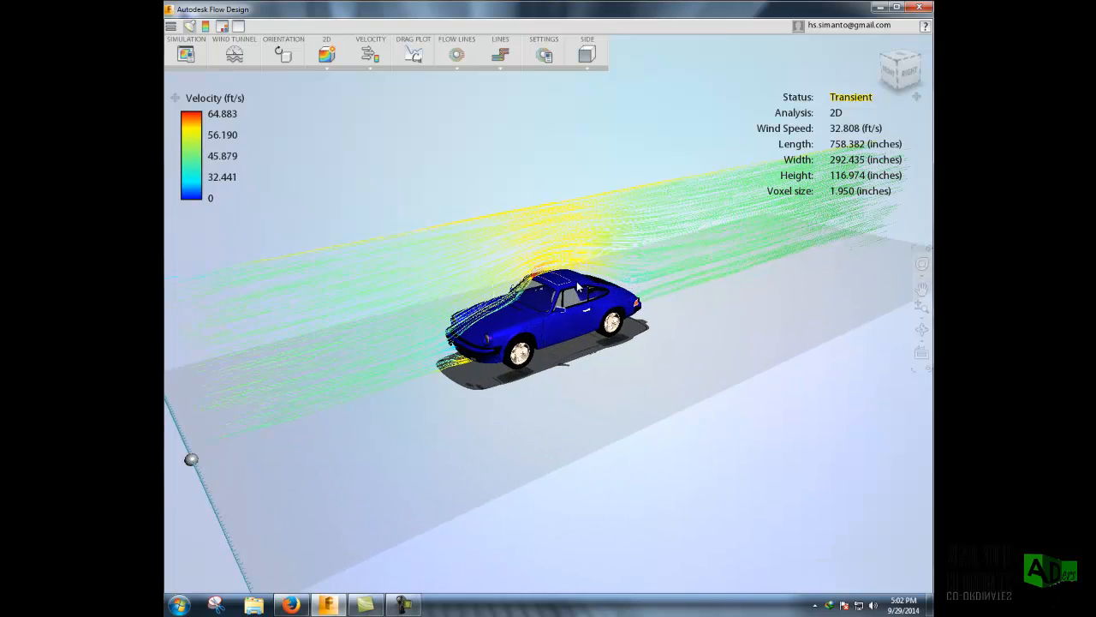
scroll(577, 288, "up", 1)
left_click_drag(571, 281, 553, 277)
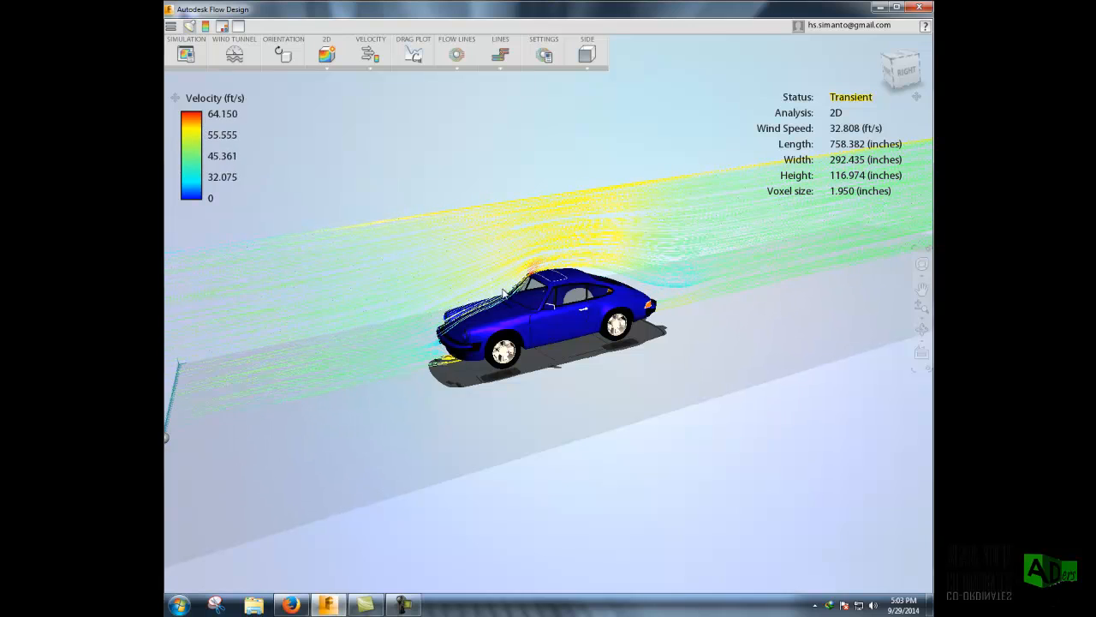
left_click_drag(570, 275, 601, 262)
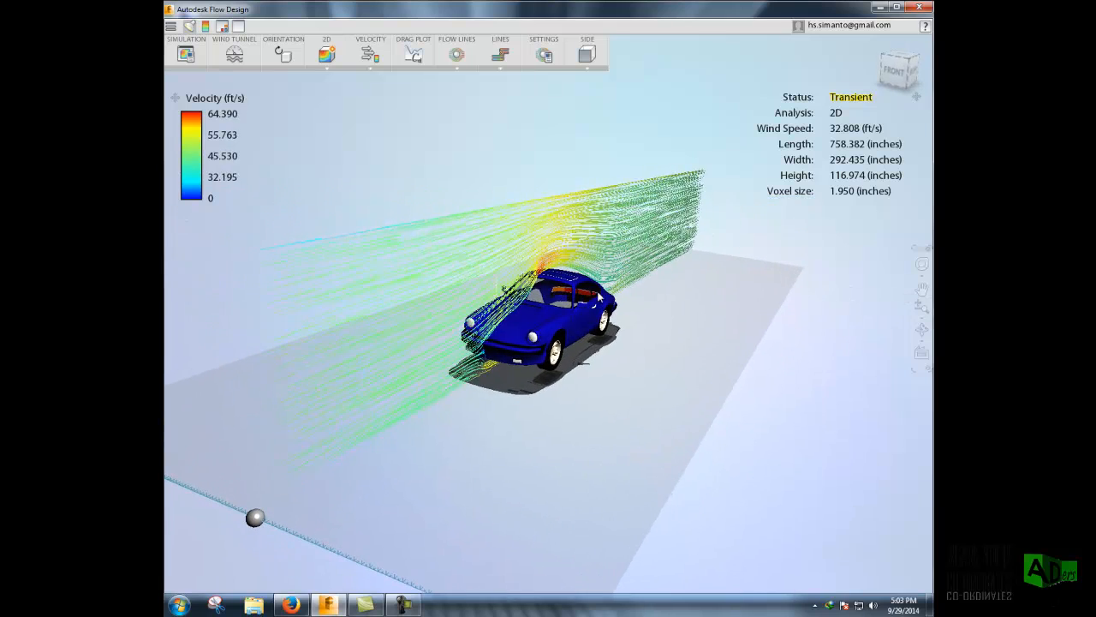
left_click_drag(623, 321, 401, 368)
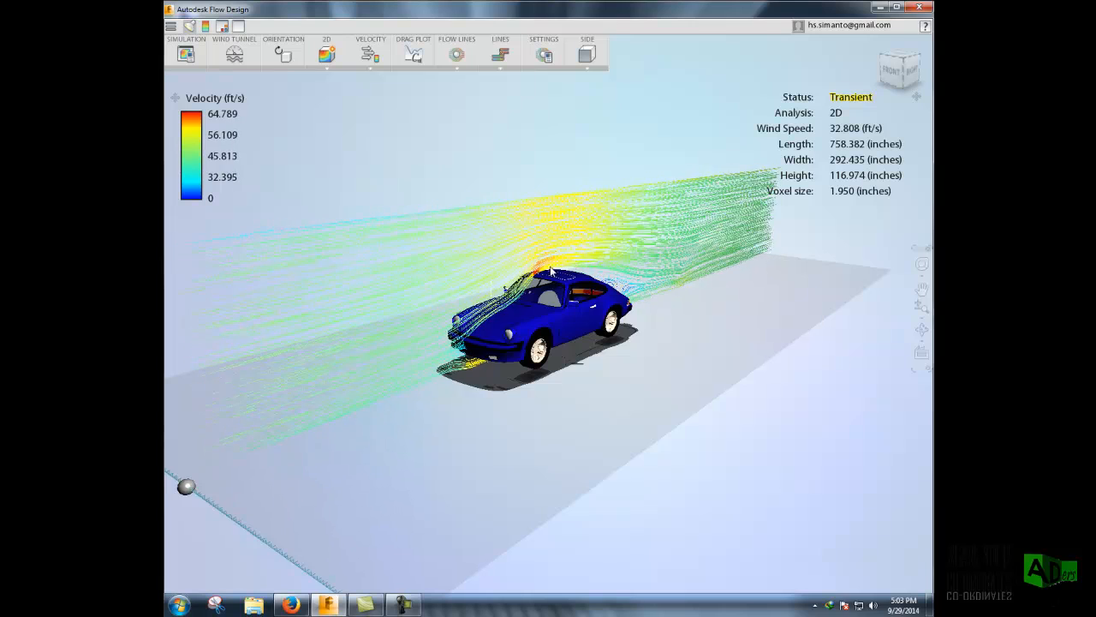
left_click_drag(558, 273, 300, 337)
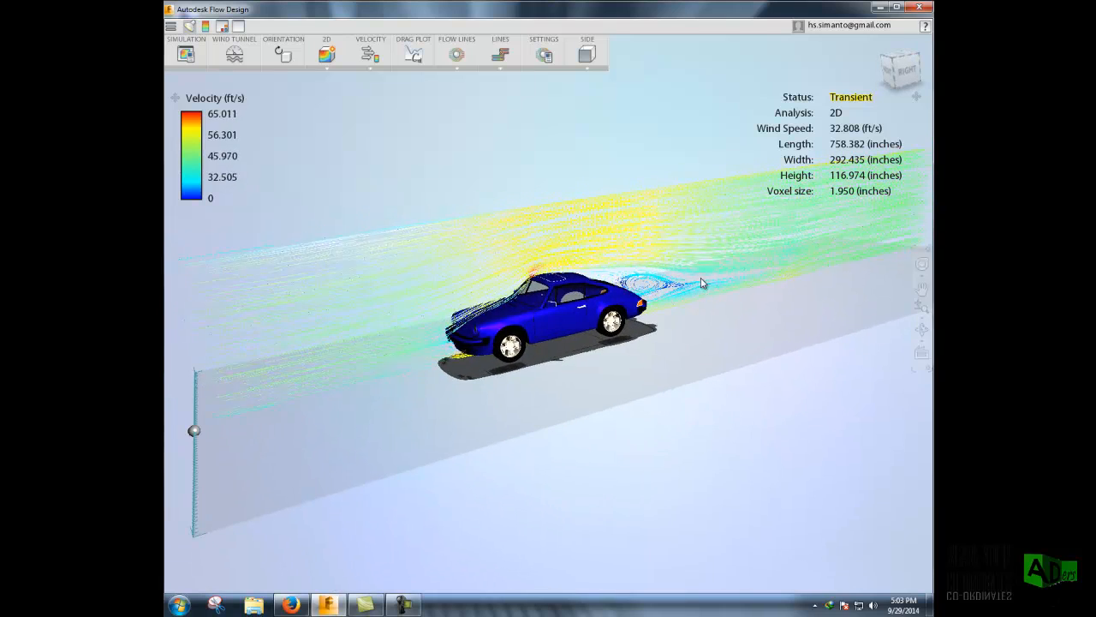
left_click_drag(715, 282, 726, 267)
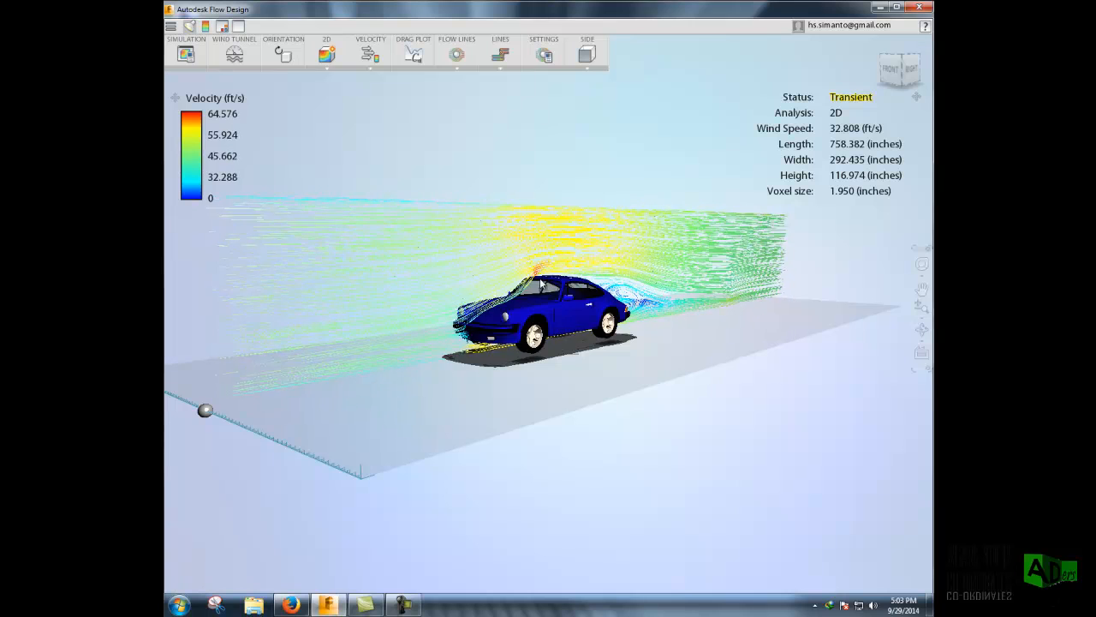
mouse_move(551, 259)
left_mouse_down()
mouse_move(558, 285)
mouse_move(547, 268)
left_mouse_up()
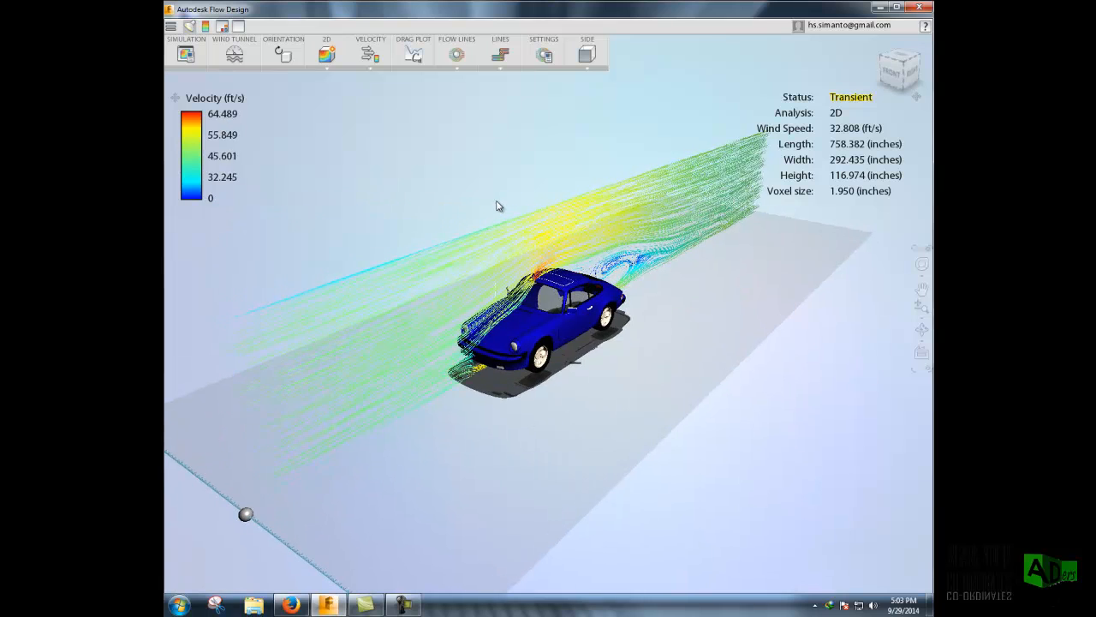
- Raise the car's wind tunnel to a height of about 174 inches and apply the new size
scroll(499, 205, "down", 3)
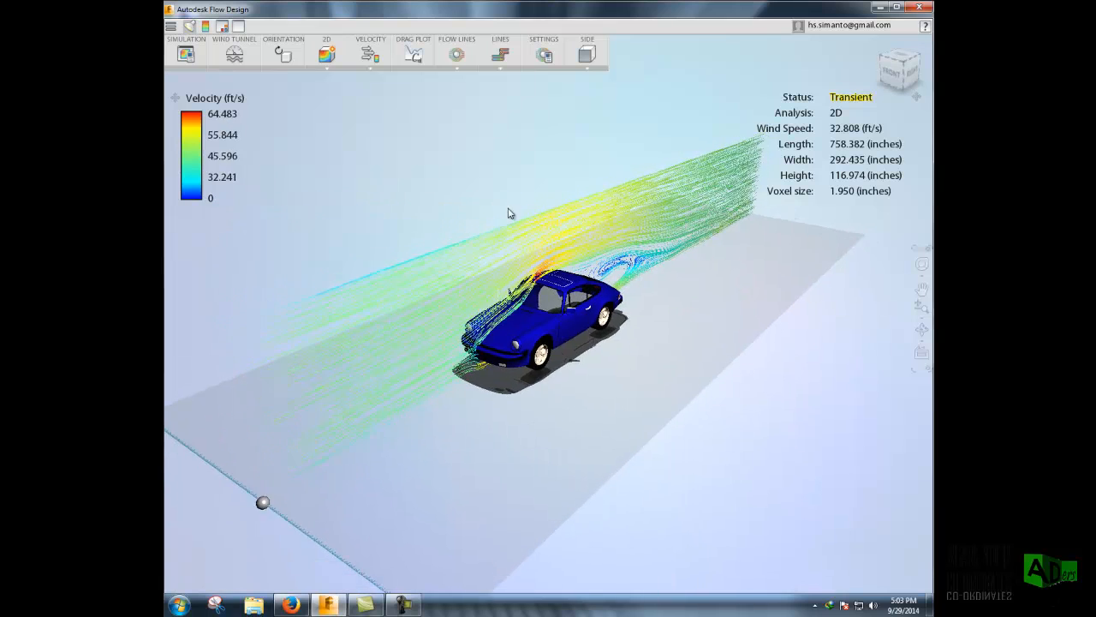
left_click(236, 54)
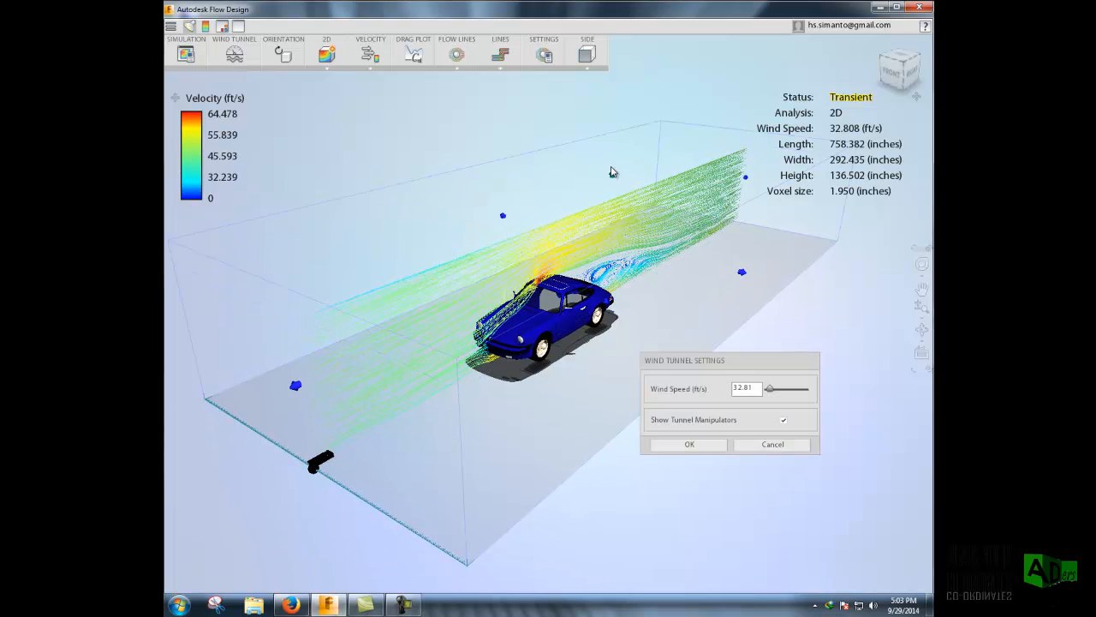
left_click(685, 451)
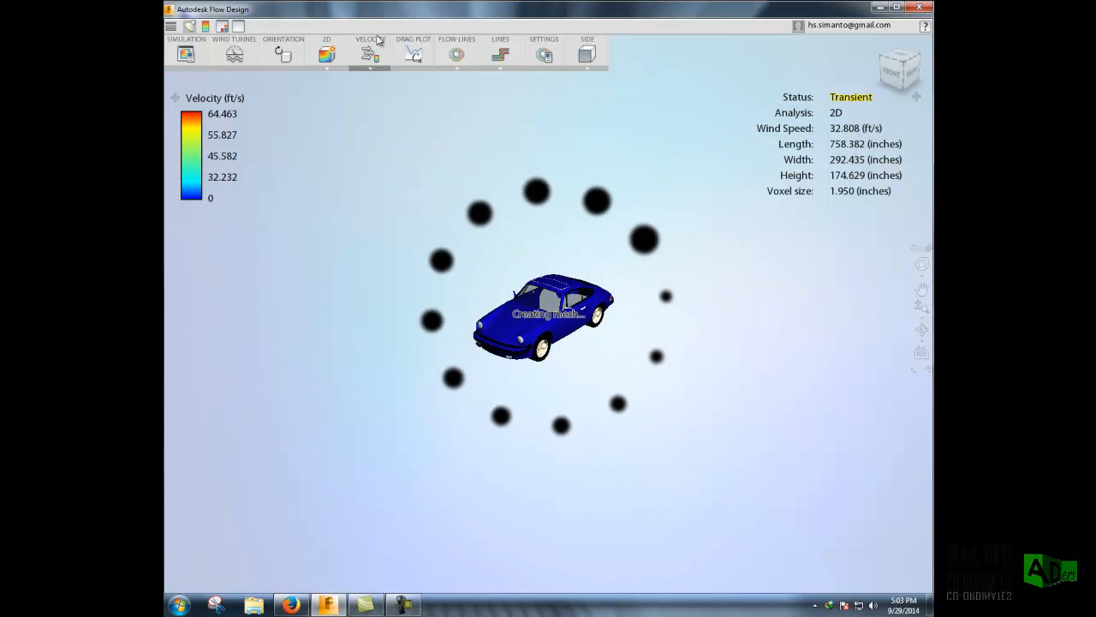
- Display the drag plot and follow the drag curves alongside the developing flow lines around the car
left_click(415, 57)
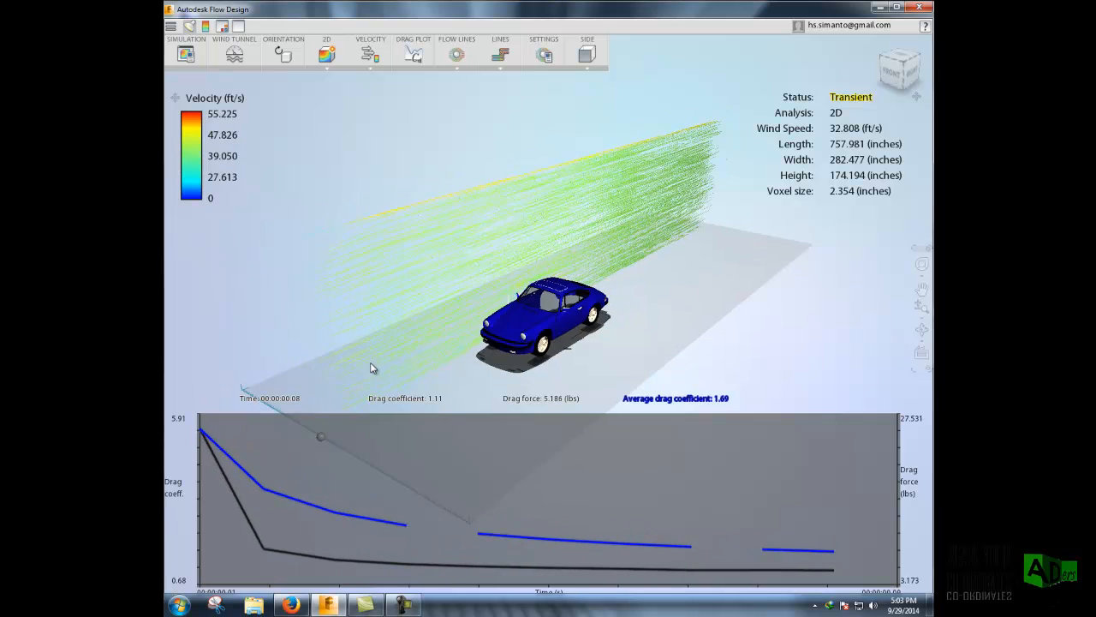
scroll(373, 367, "down", 3)
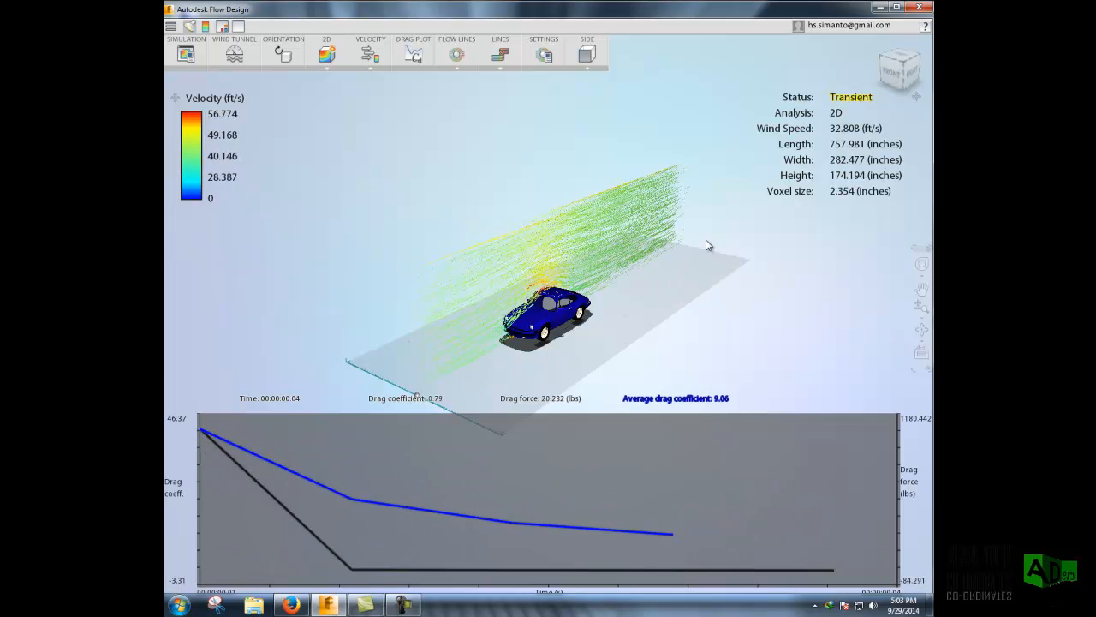
left_click_drag(748, 317, 718, 325)
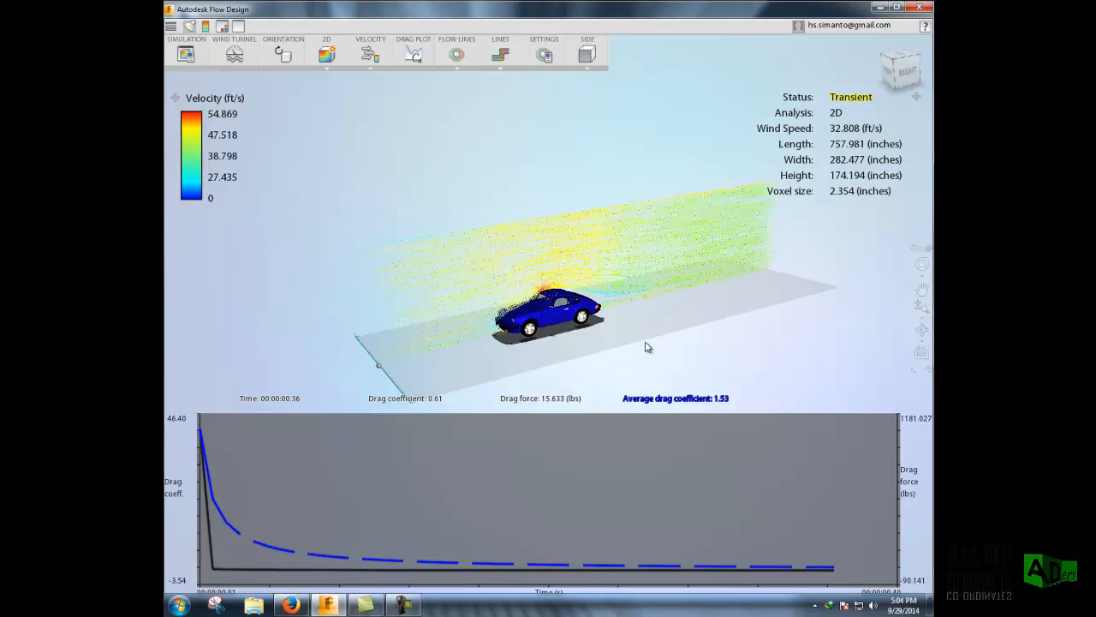
left_click_drag(657, 344, 553, 340)
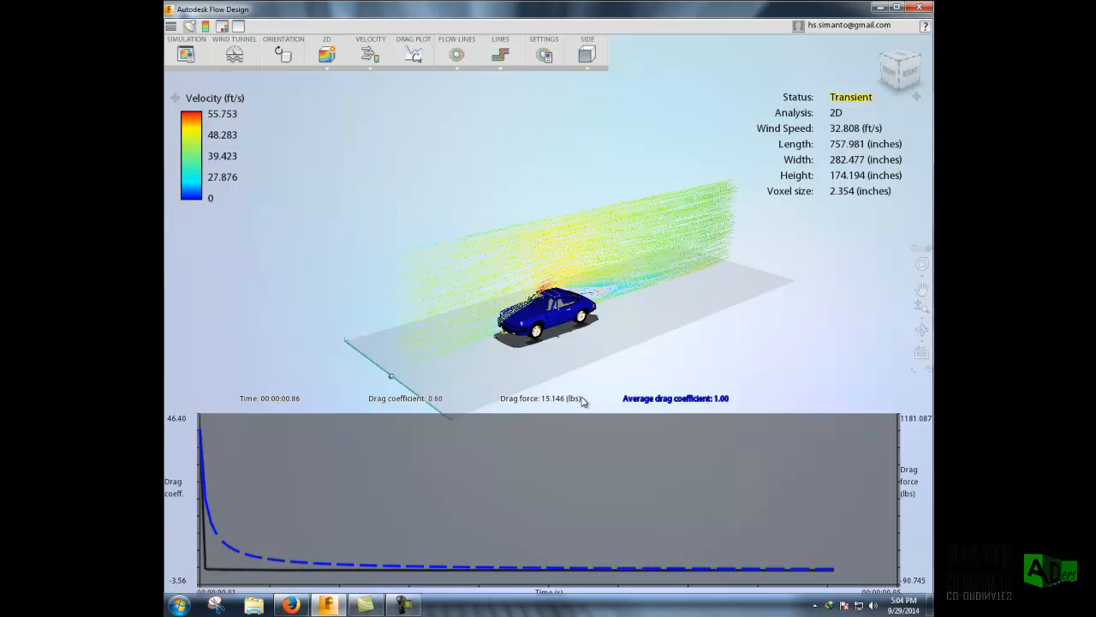
left_click_drag(590, 350, 530, 335)
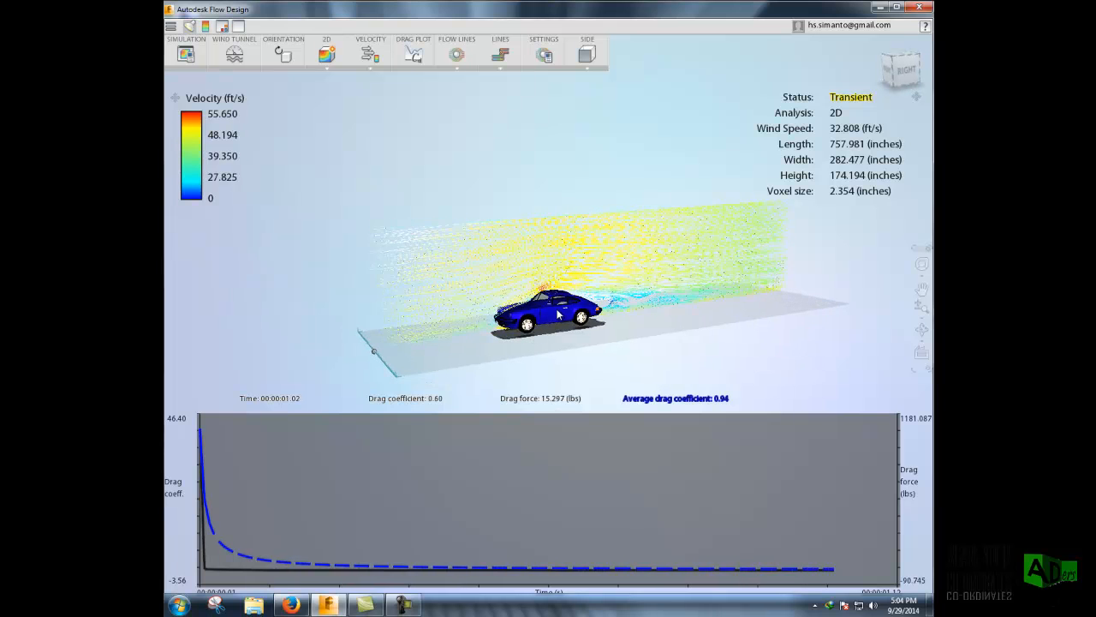
scroll(558, 315, "up", 2)
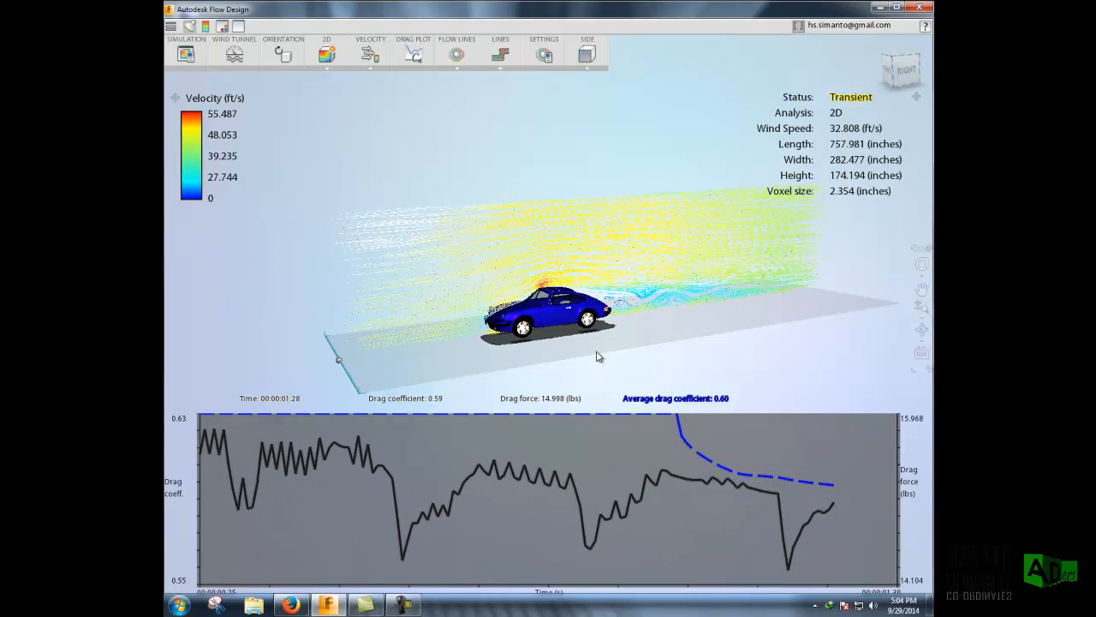
middle_click_drag(600, 348, 573, 374)
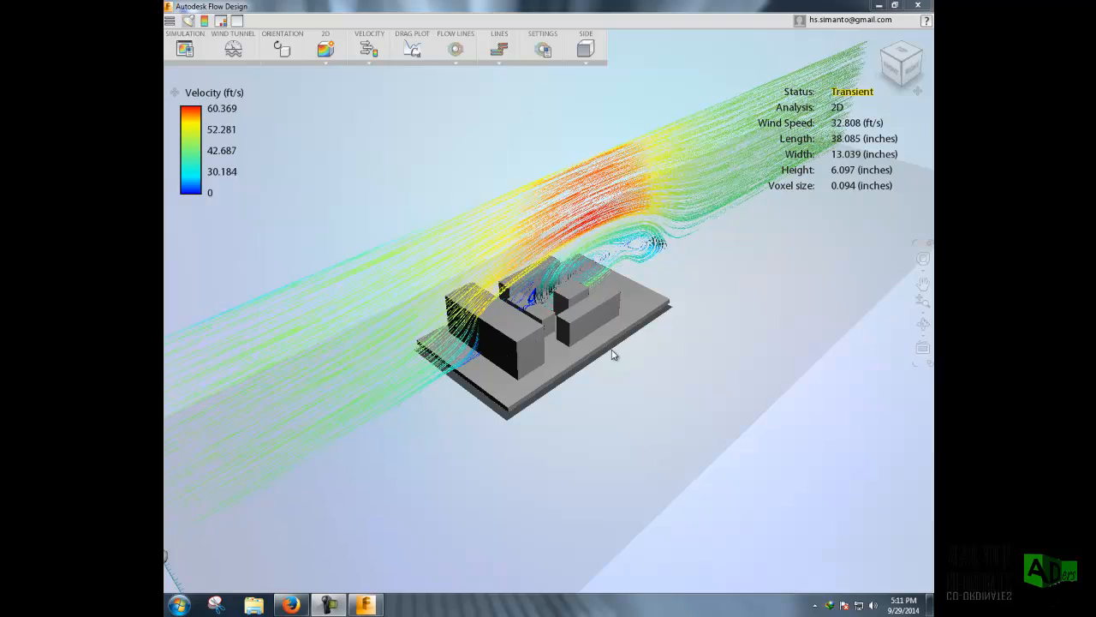
- Examine the 2D flow lines over the building block model, from an angled view to the straight right-side view
scroll(578, 358, "up", 3)
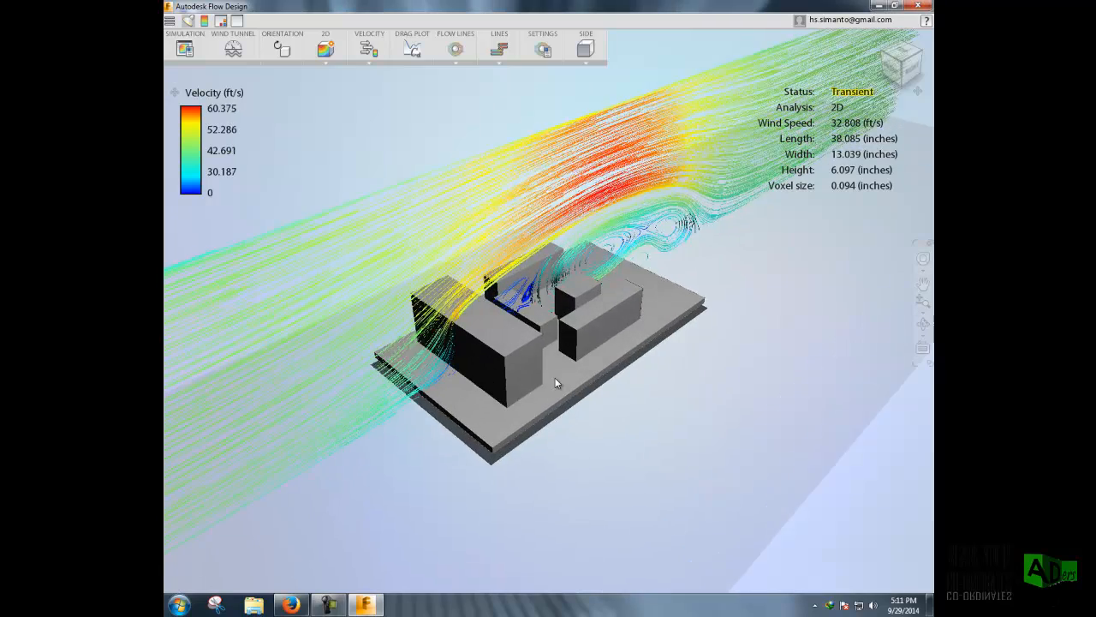
scroll(552, 377, "up", 5)
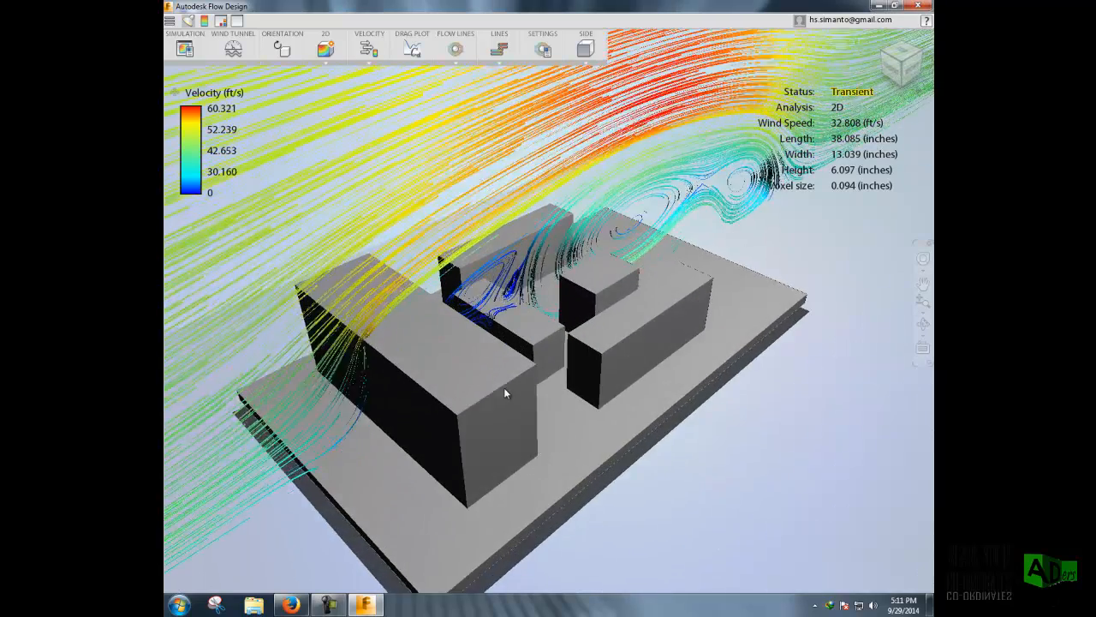
left_click_drag(504, 388, 454, 364)
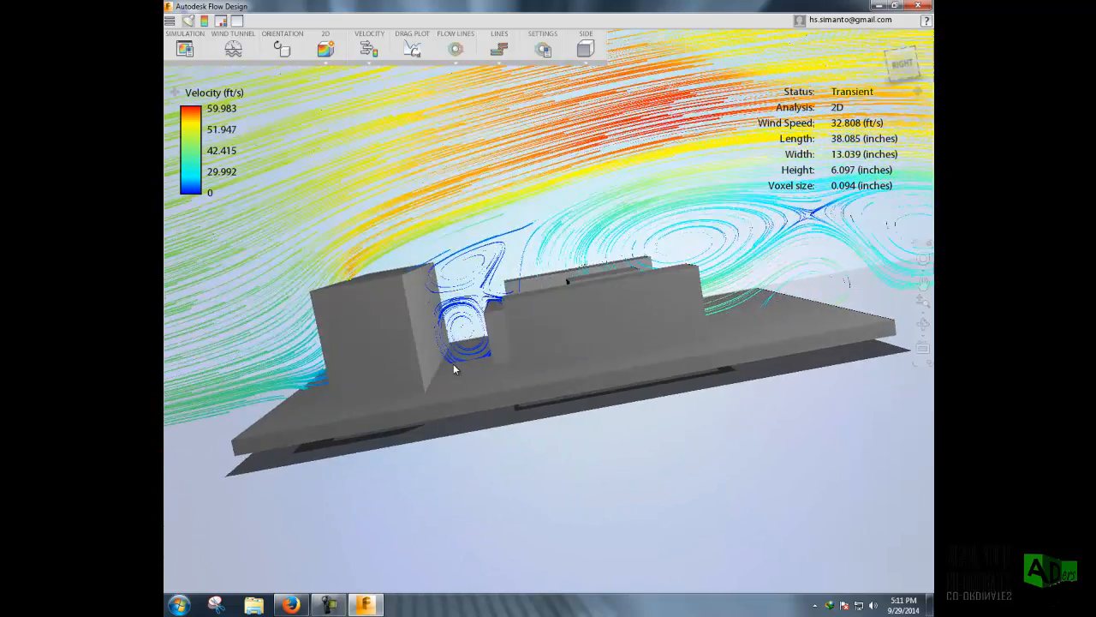
left_click(904, 64)
scroll(522, 306, "up", 5)
scroll(495, 308, "up", 5)
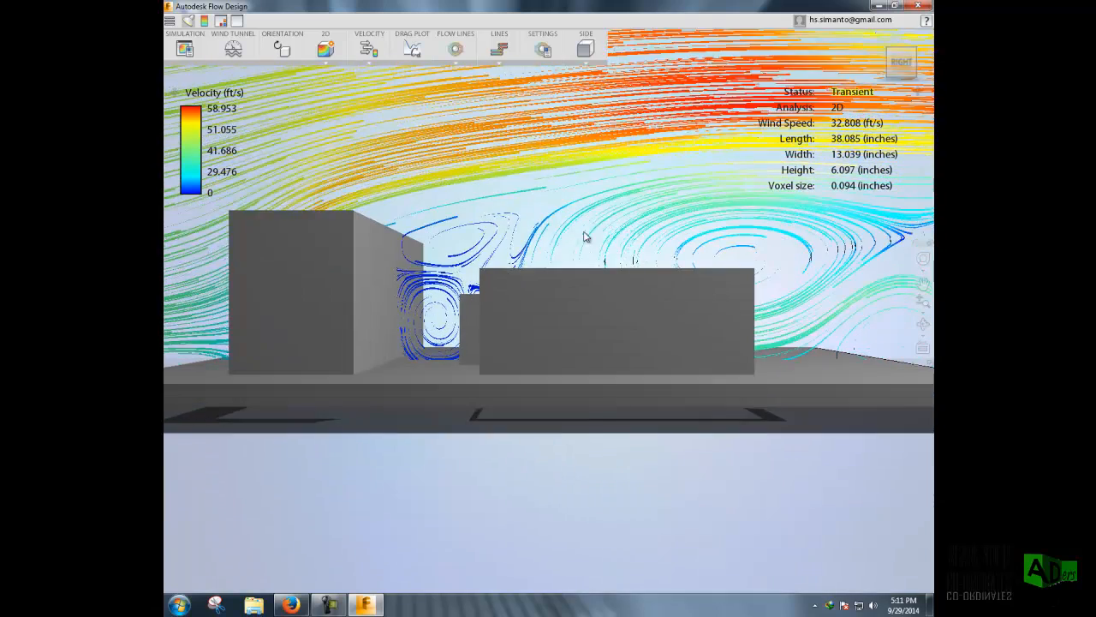
scroll(581, 287, "up", 2)
- Inspect the swirling flow lines between and behind the building blocks from raised viewing angles
middle_click_drag(583, 299, 578, 332, "shift")
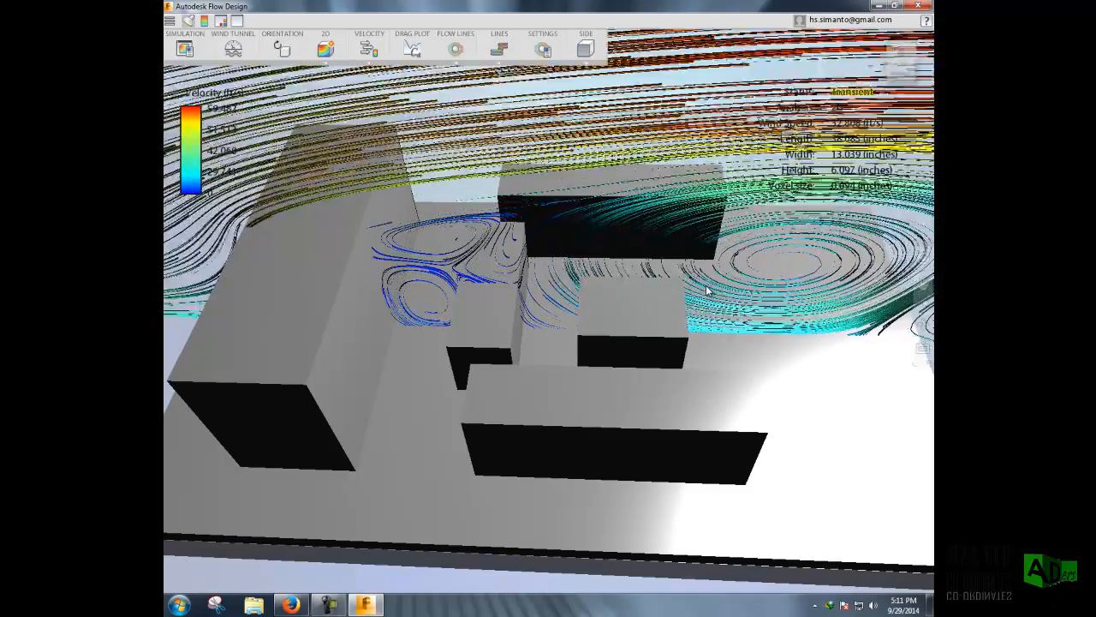
left_click_drag(707, 292, 748, 293)
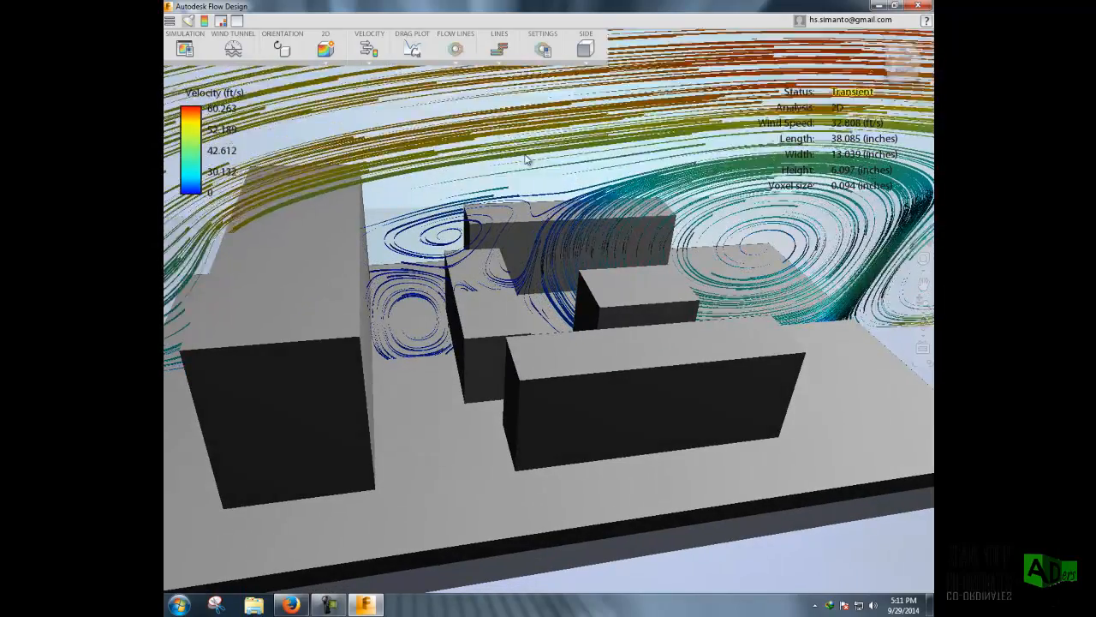
left_click_drag(664, 296, 620, 295)
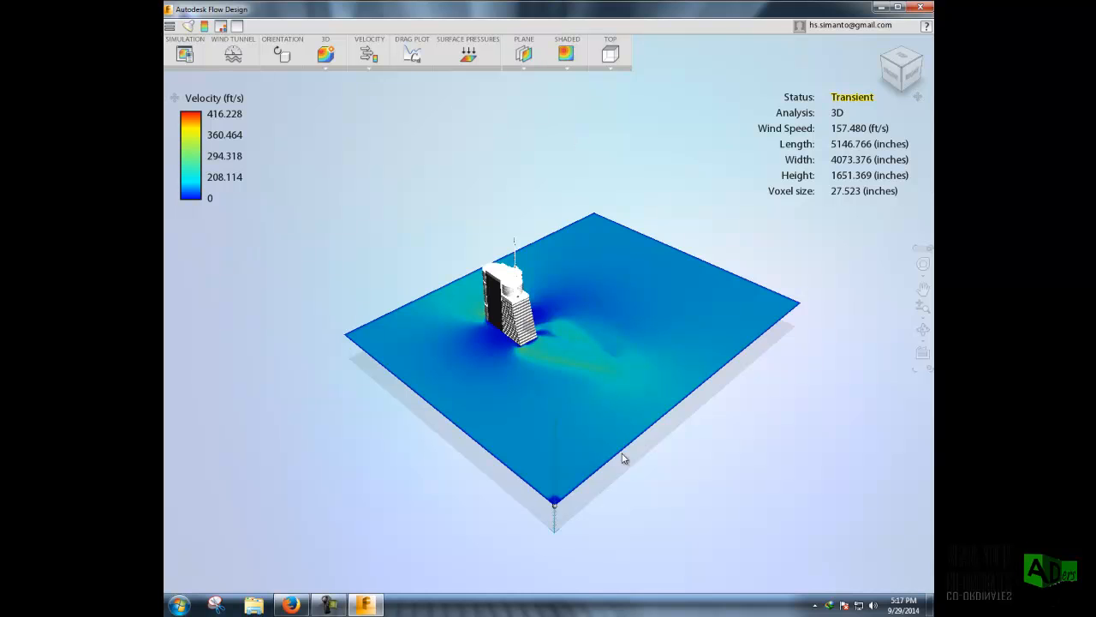
- Raise the horizontal 3D velocity plane around the tower to about a quarter of the wind tunnel's height
scroll(599, 387, "up", 4)
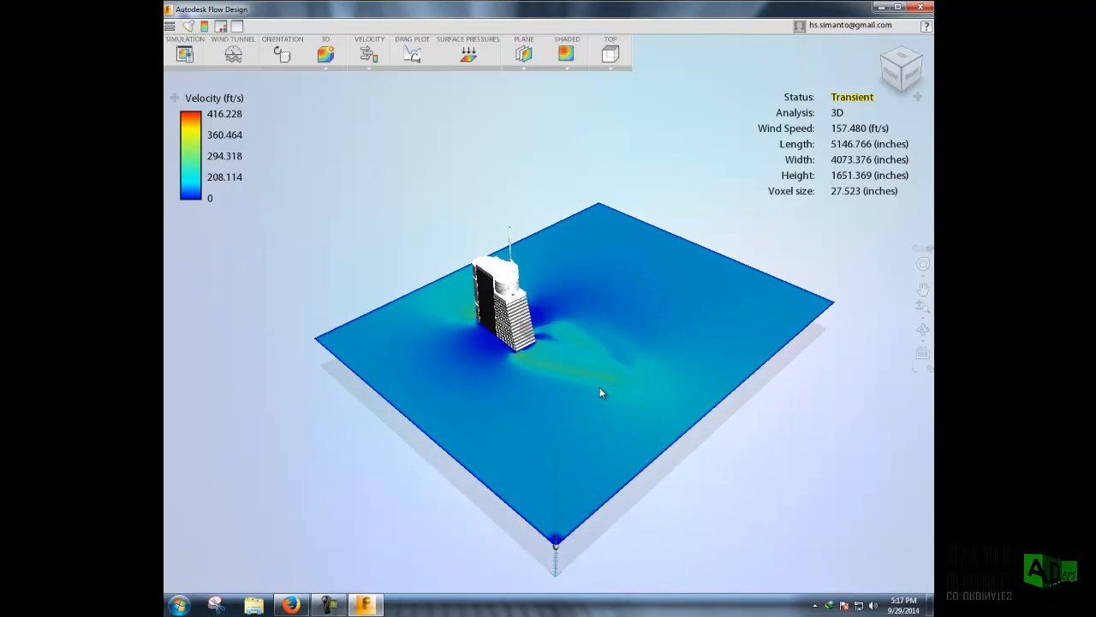
scroll(529, 389, "up", 3)
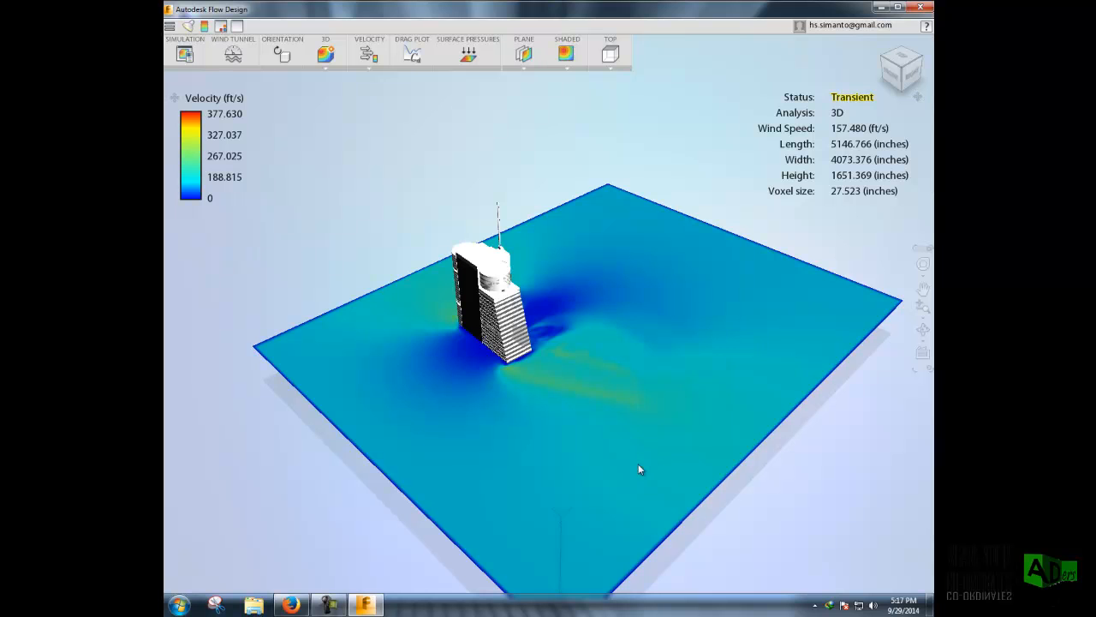
mouse_move(636, 446)
left_mouse_down()
mouse_move(654, 396)
mouse_move(689, 412)
mouse_move(650, 416)
mouse_move(668, 419)
mouse_move(668, 438)
mouse_move(650, 429)
mouse_move(646, 394)
mouse_move(645, 430)
left_mouse_up()
left_click_drag(579, 430, 619, 405)
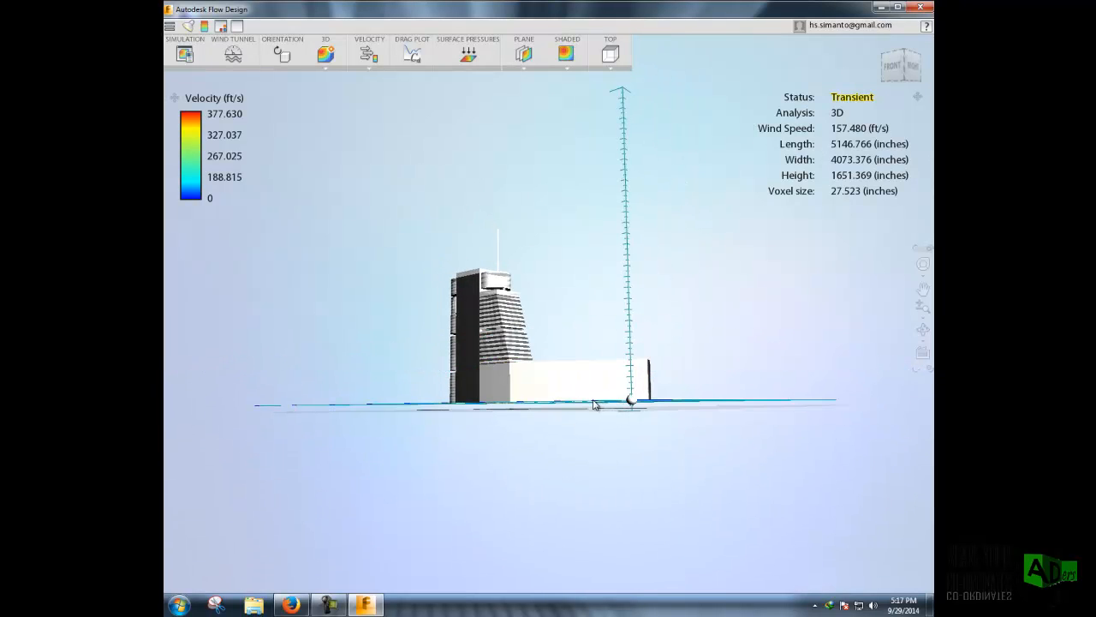
left_click_drag(676, 374, 538, 456)
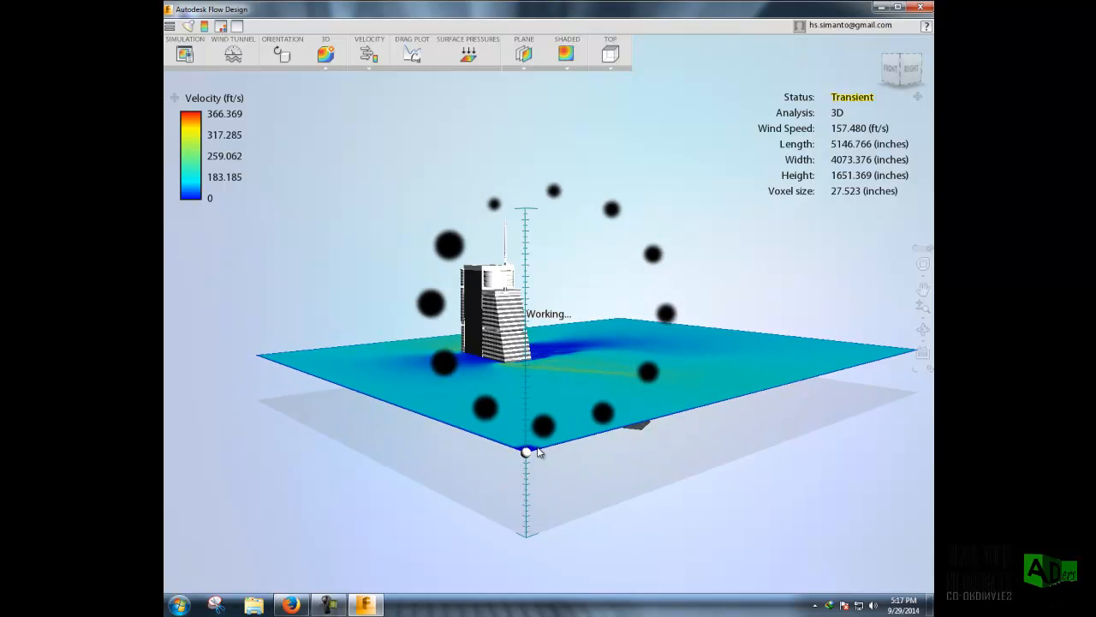
- Examine the 3D velocity plane and the slow-flow wake around the tower from raised, close-up and low angles
left_click_drag(607, 477, 588, 417)
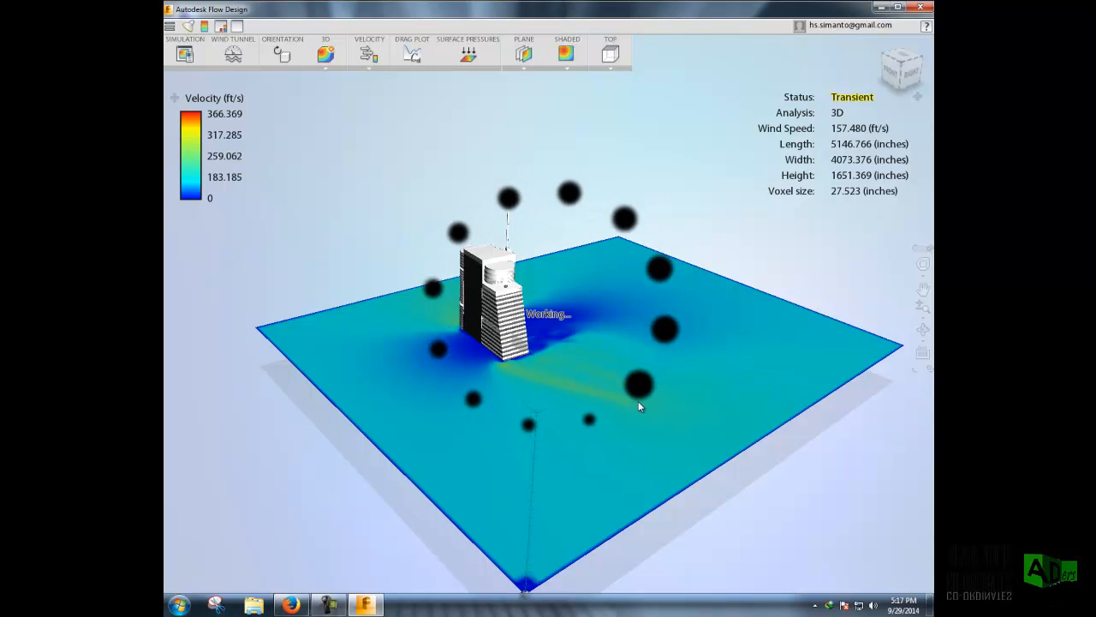
scroll(724, 257, "up", 3)
left_click_drag(472, 414, 500, 407)
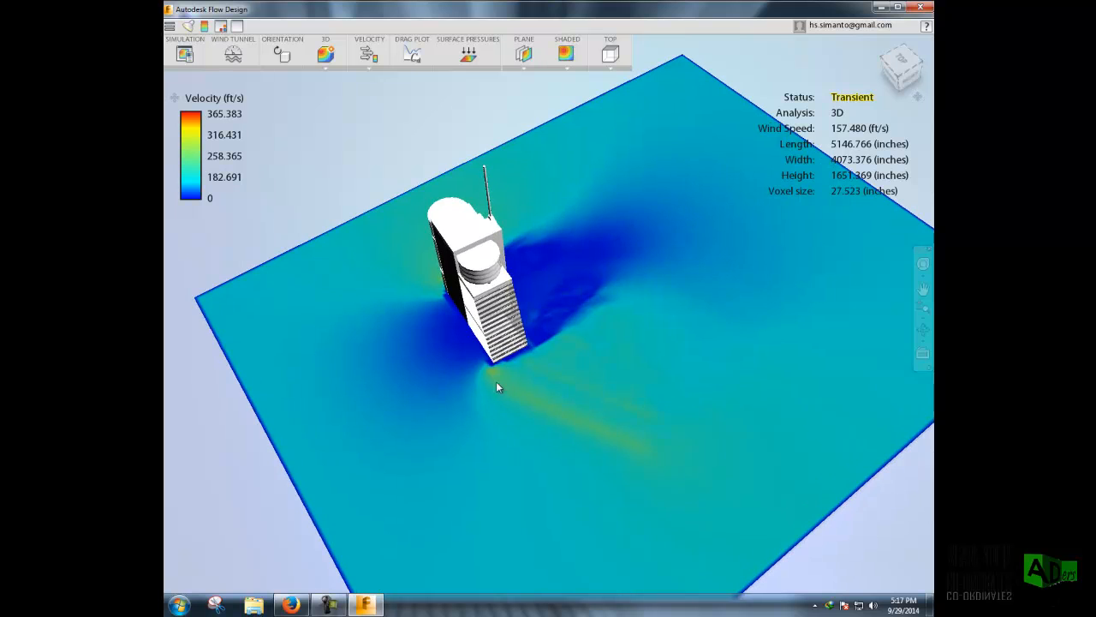
scroll(634, 434, "down", 5)
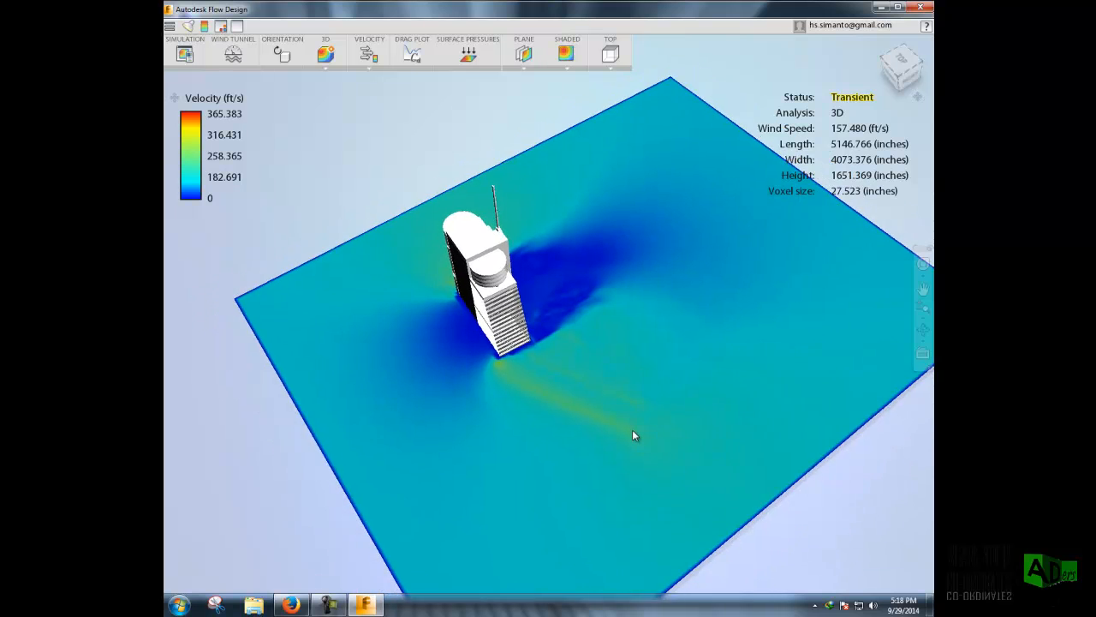
left_click_drag(685, 513, 698, 426)
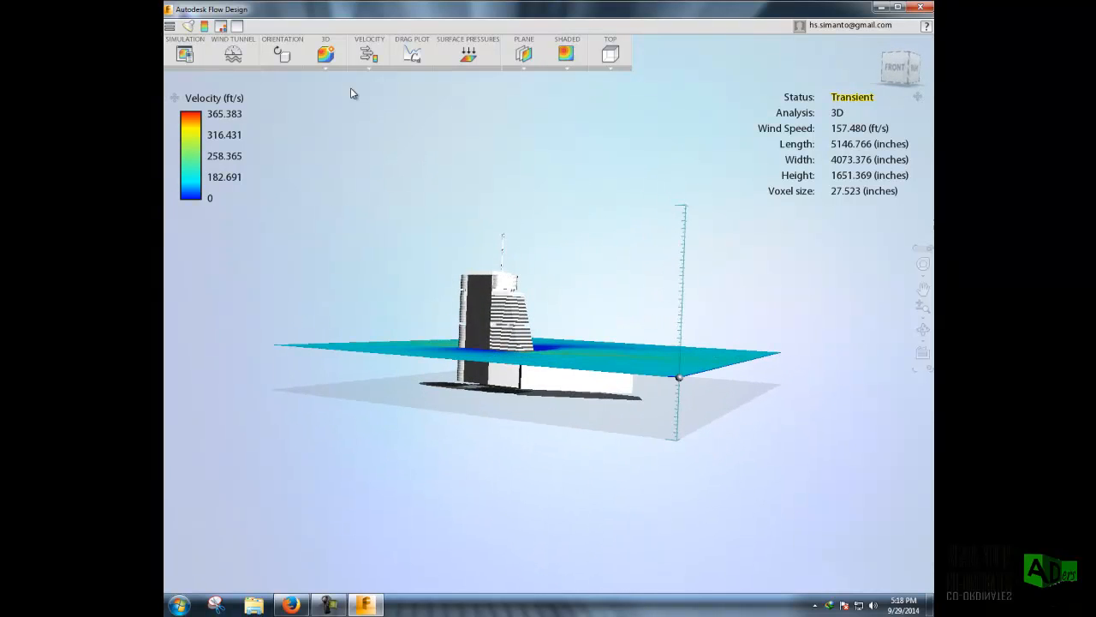
- Switch the tower analysis to 2D and raise the velocity plane to about a quarter of the wind tunnel's height
mouse_move(323, 55)
left_click(326, 86)
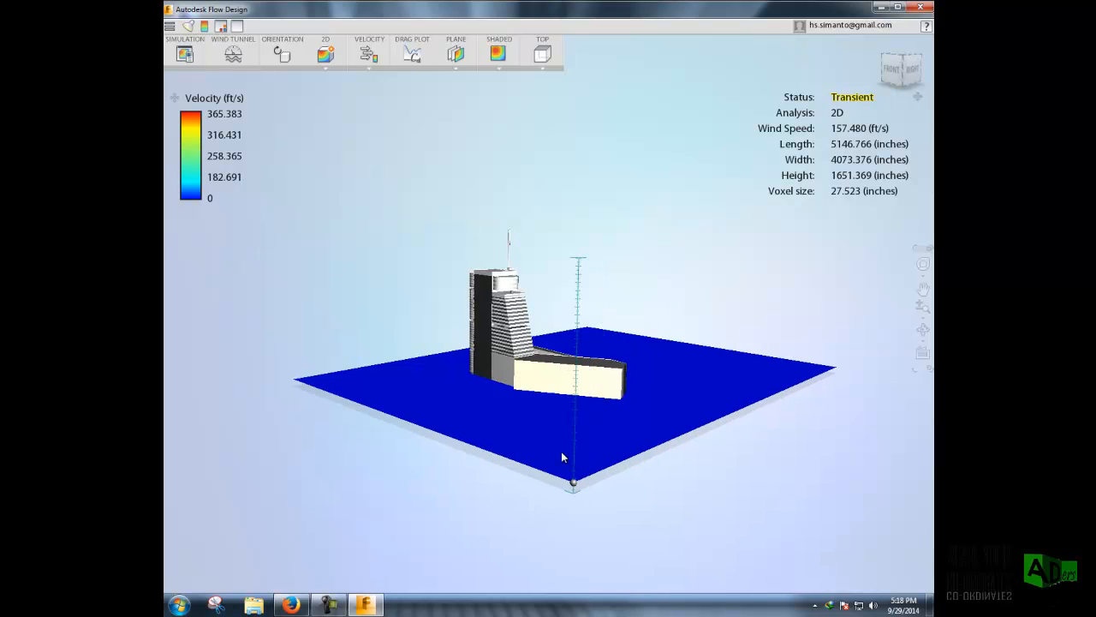
left_click_drag(573, 482, 577, 439)
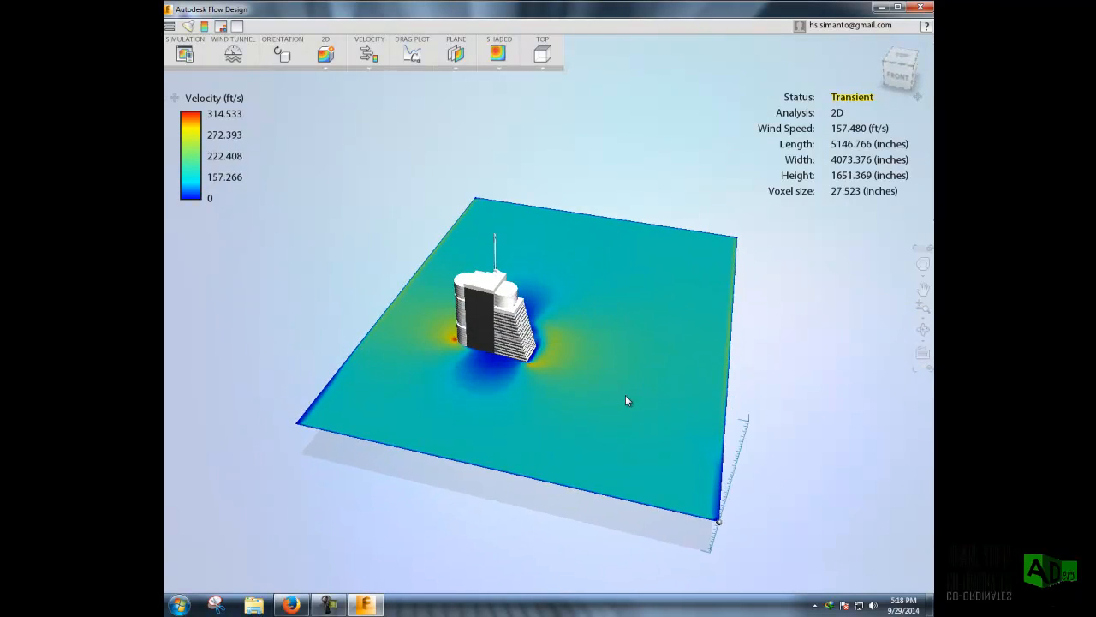
- Follow the 2D velocity wake developing behind the tower from the front, from low angles and from both sides
middle_click_drag(639, 378, 620, 396)
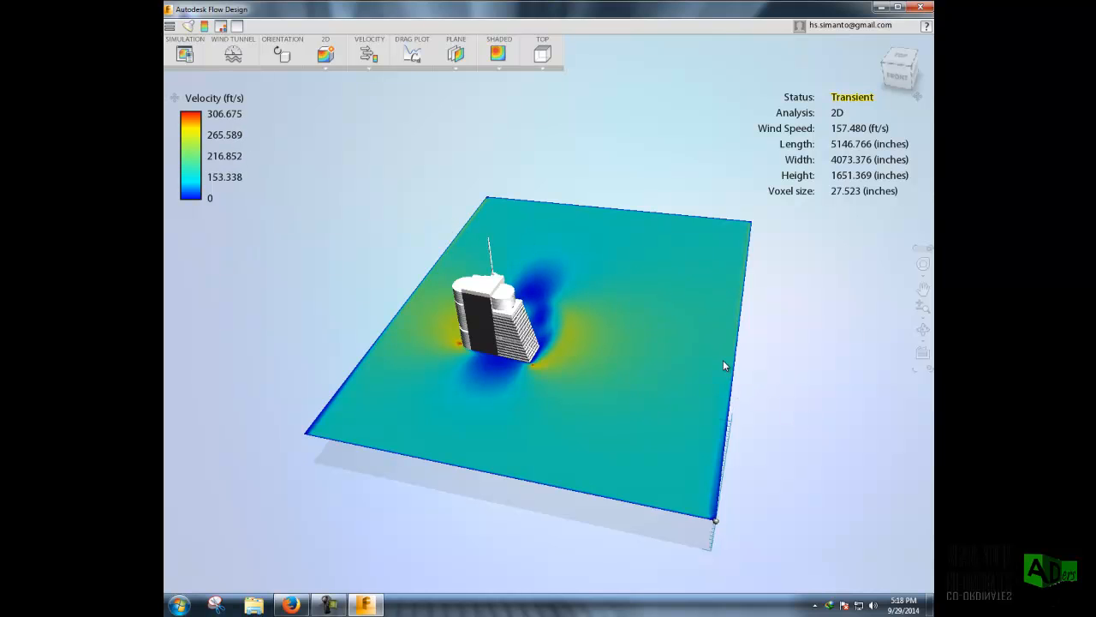
mouse_move(786, 419)
middle_mouse_down()
mouse_move(785, 379)
mouse_move(797, 418)
mouse_move(792, 409)
middle_mouse_up()
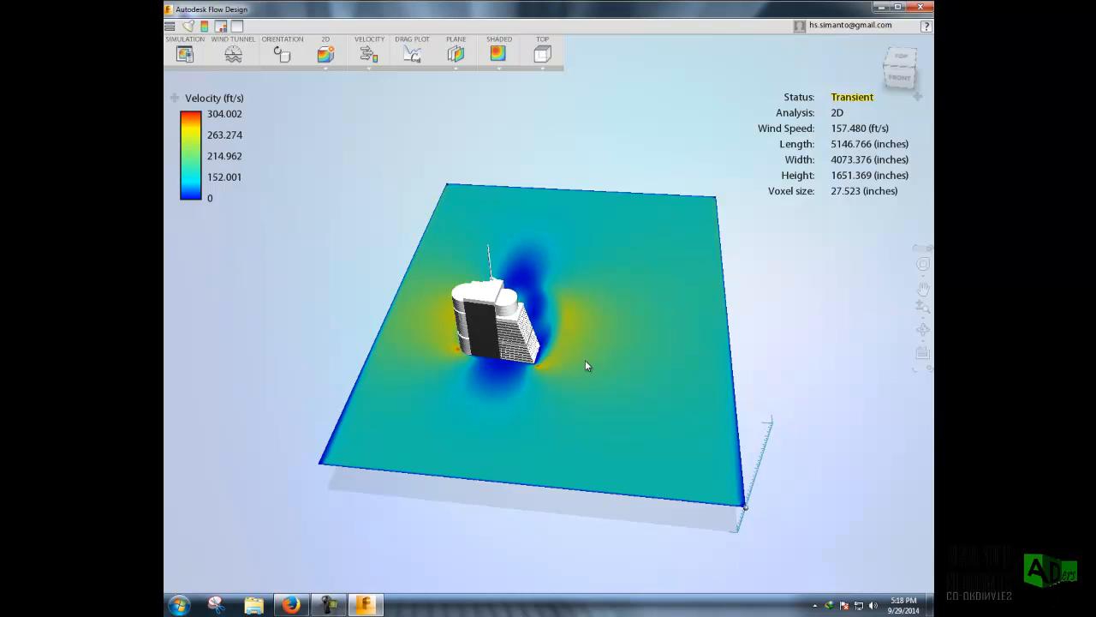
middle_click_drag(769, 389, 769, 337)
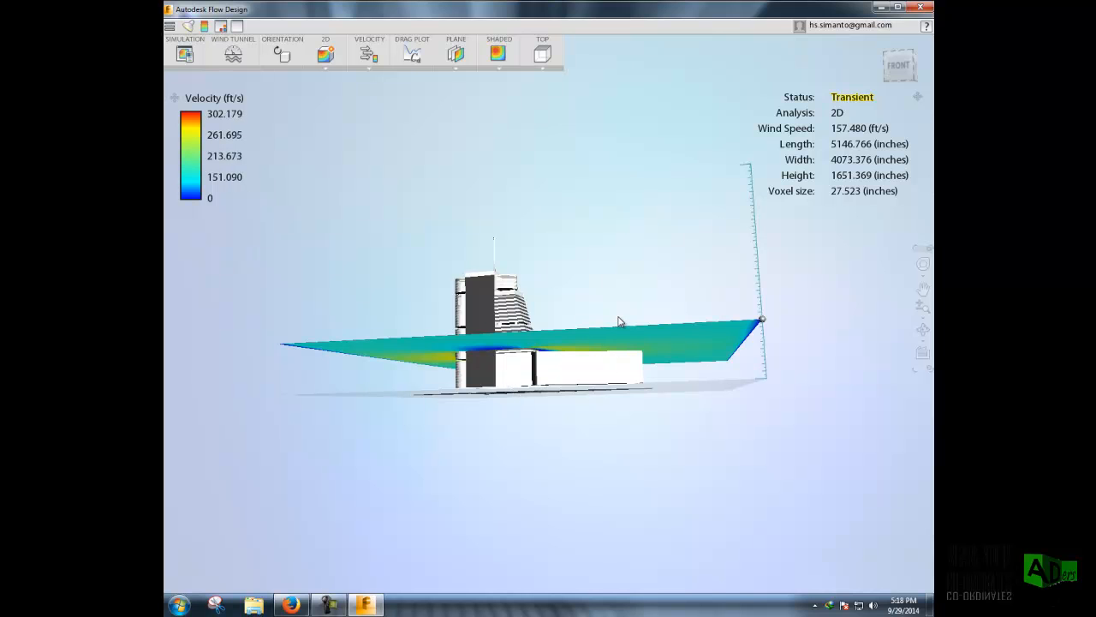
middle_click_drag(621, 296, 589, 320)
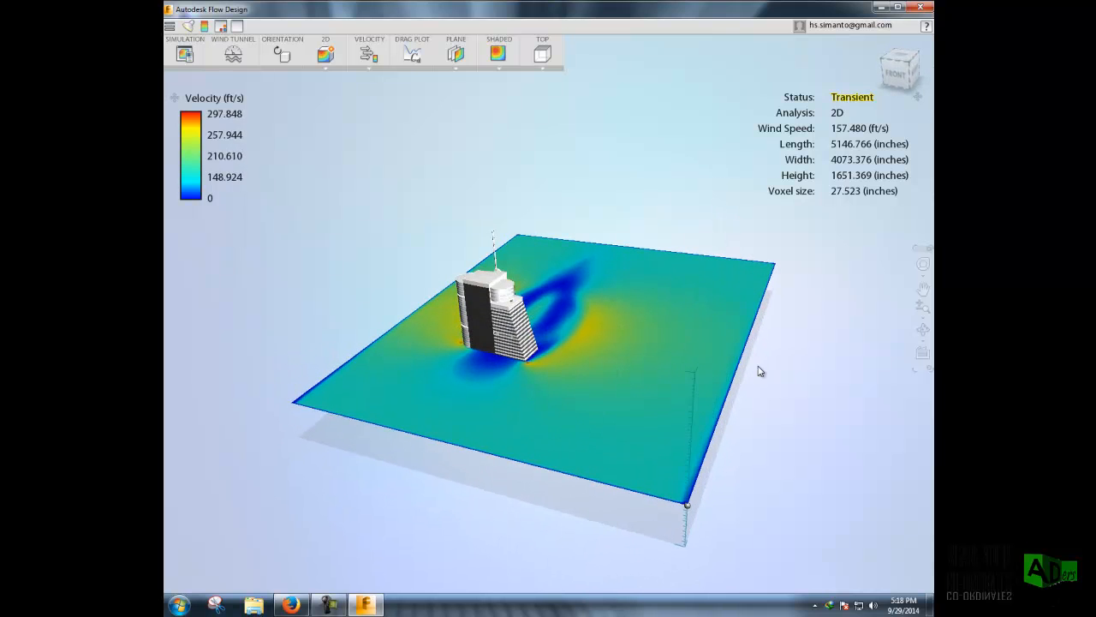
middle_click_drag(683, 415, 765, 389)
middle_click_drag(649, 376, 619, 432)
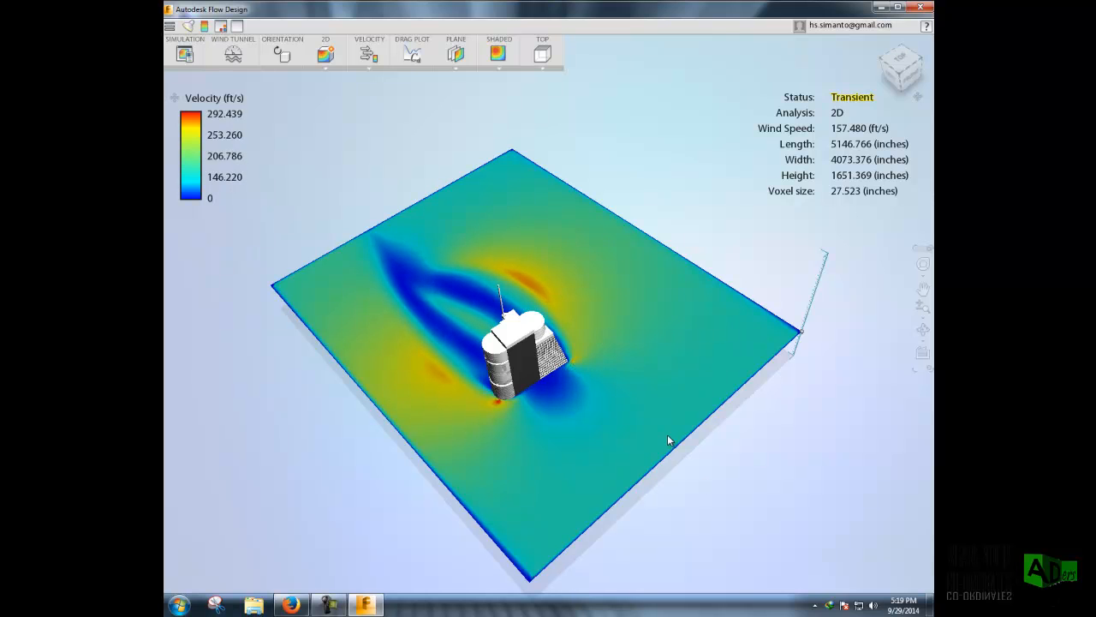
mouse_move(676, 421)
middle_mouse_down()
mouse_move(656, 420)
mouse_move(670, 421)
middle_mouse_up()
middle_click_drag(531, 394, 556, 447)
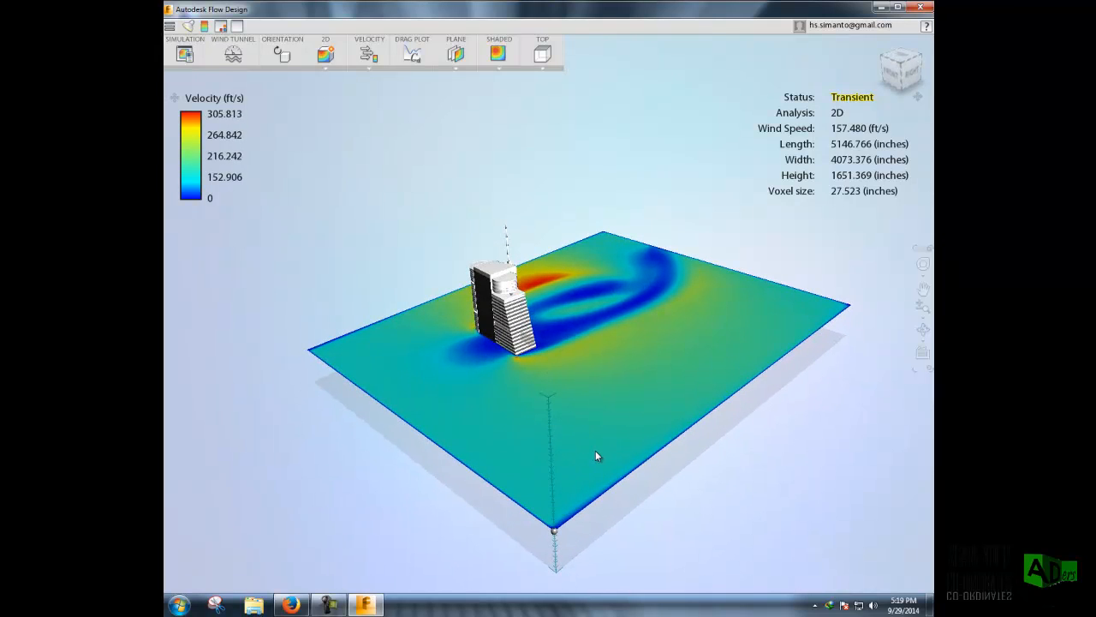
middle_click_drag(650, 488, 656, 509)
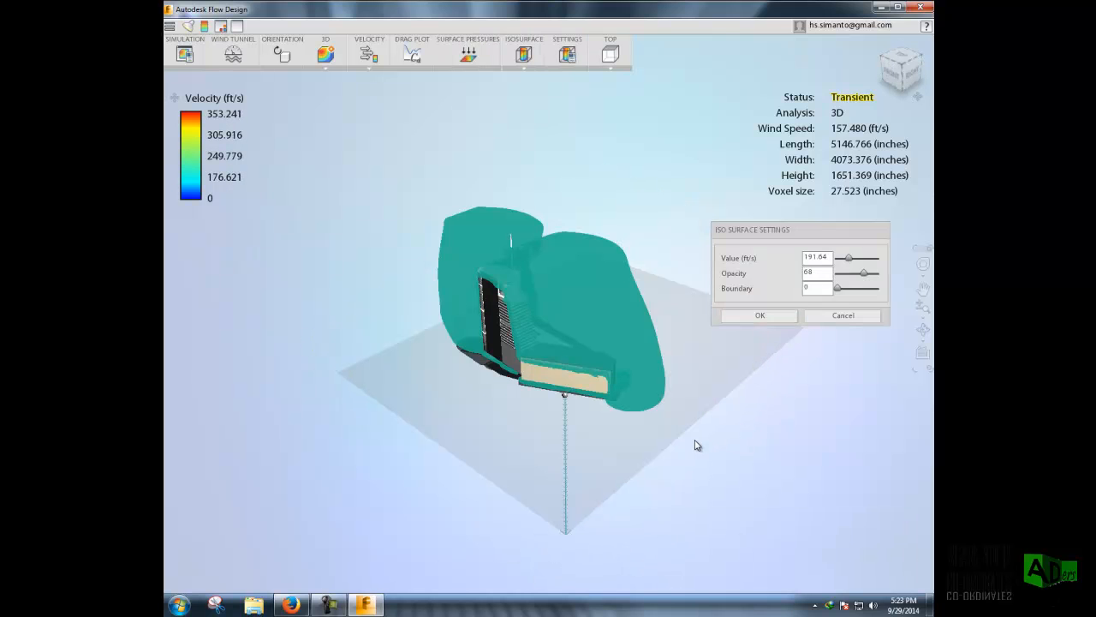
- Inspect the 3D velocity isosurface enclosing the tower from raised, angled and front views
mouse_move(696, 448)
left_mouse_down()
mouse_move(717, 417)
mouse_move(689, 451)
left_mouse_up()
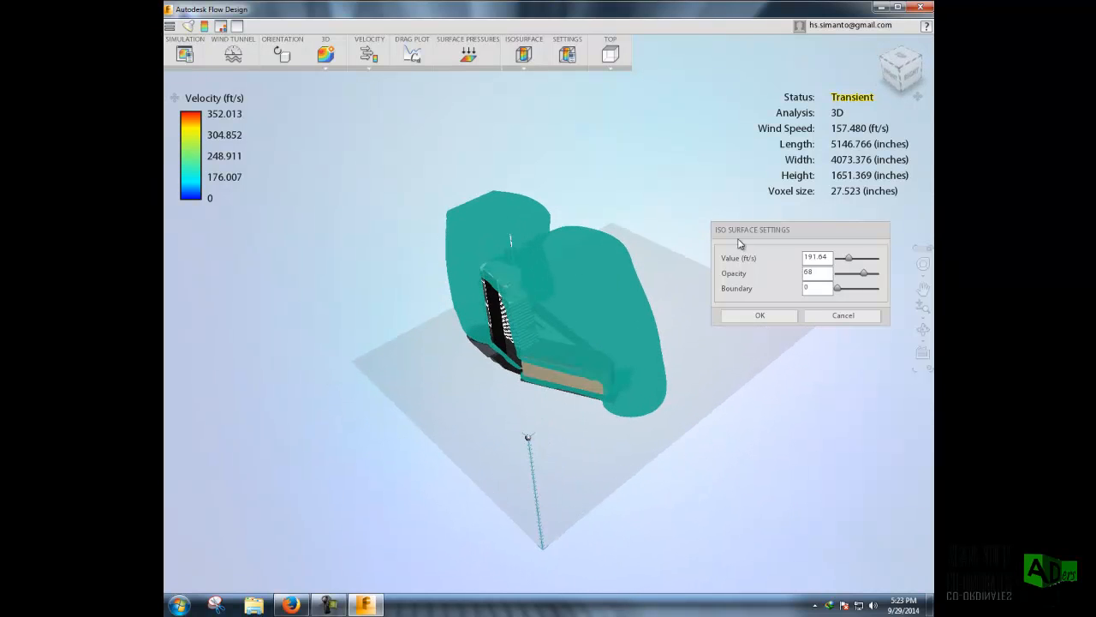
left_click_drag(754, 416, 752, 391)
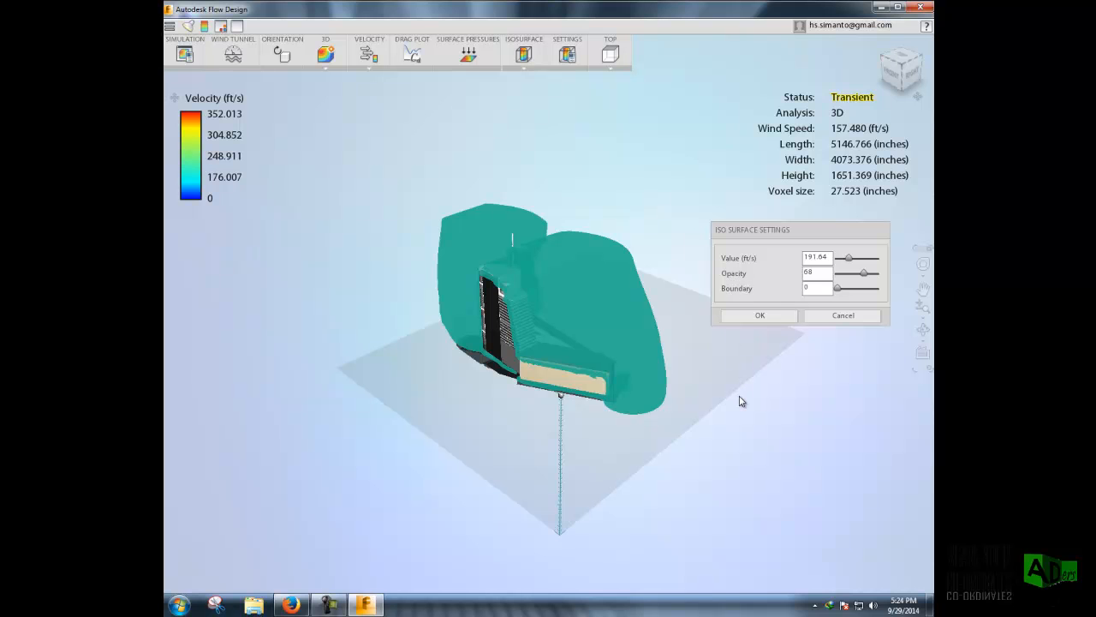
mouse_move(752, 388)
left_mouse_down()
mouse_move(736, 392)
mouse_move(779, 345)
mouse_move(797, 353)
mouse_move(750, 377)
left_mouse_up()
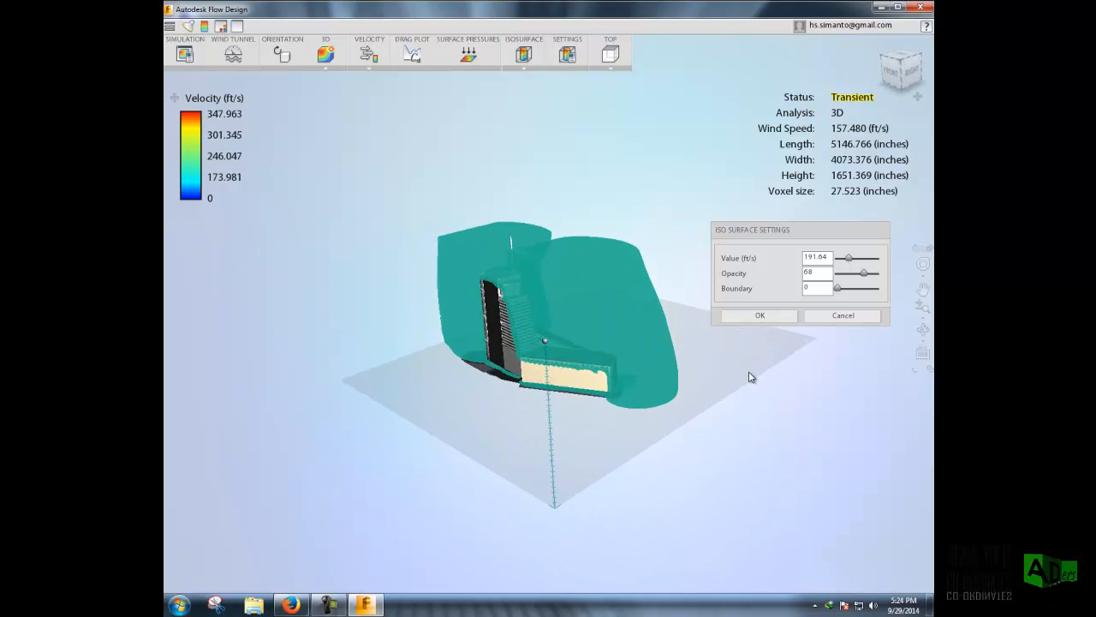
left_click_drag(673, 395, 724, 411)
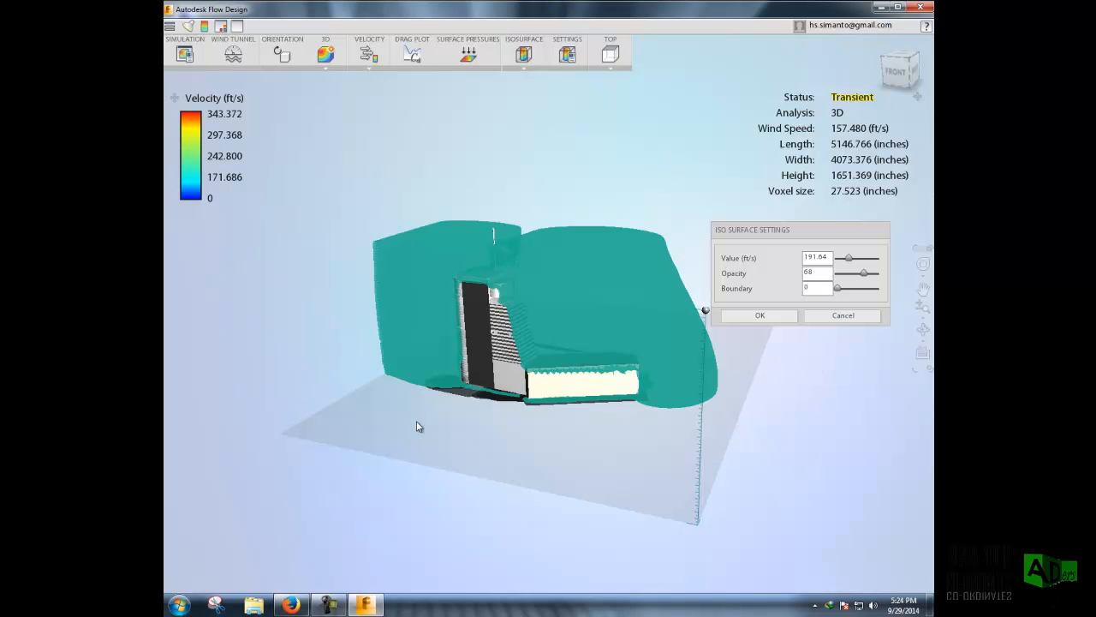
left_click_drag(756, 444, 784, 428)
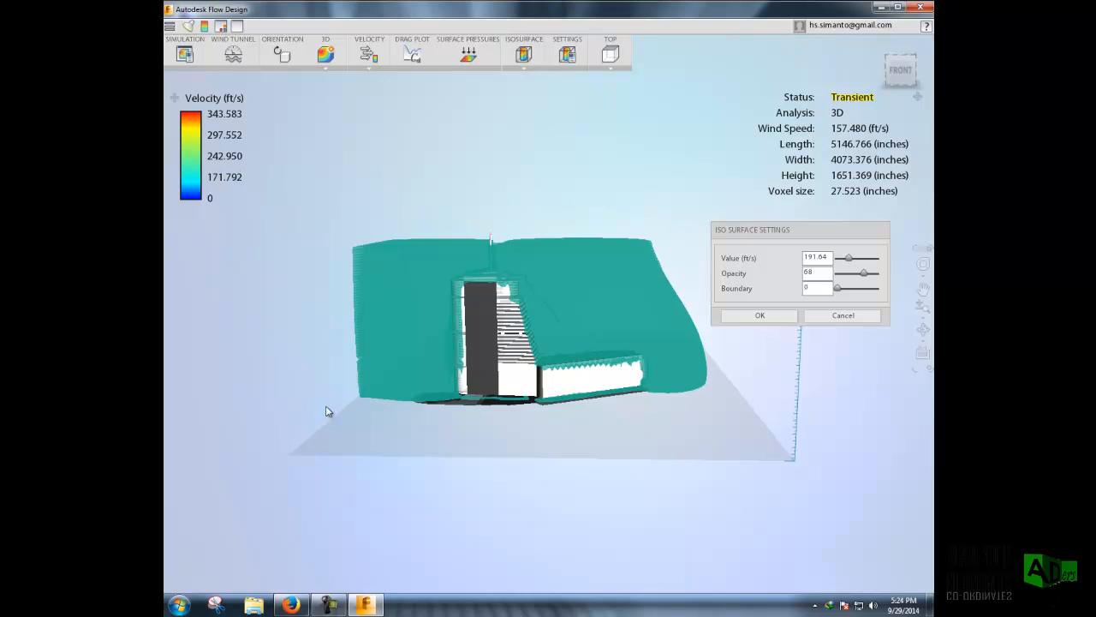
left_click_drag(805, 382, 769, 395)
left_click_drag(768, 357, 770, 357)
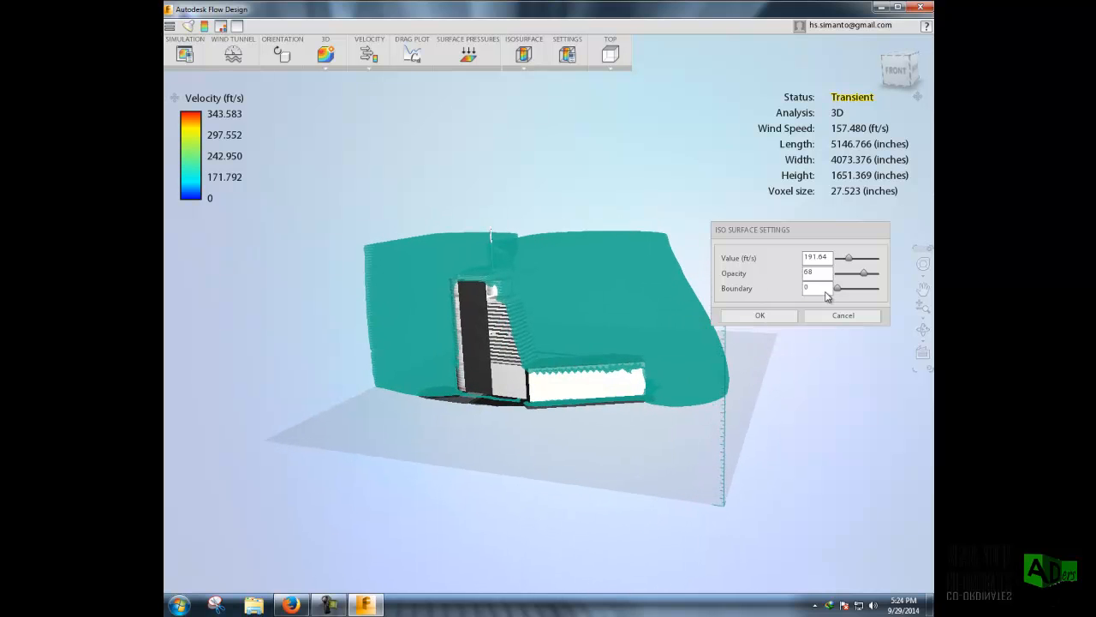
- Try an isosurface boundary of 5, view the trimmed surface around the tower, and return the boundary to 0
left_click_drag(833, 300, 836, 301)
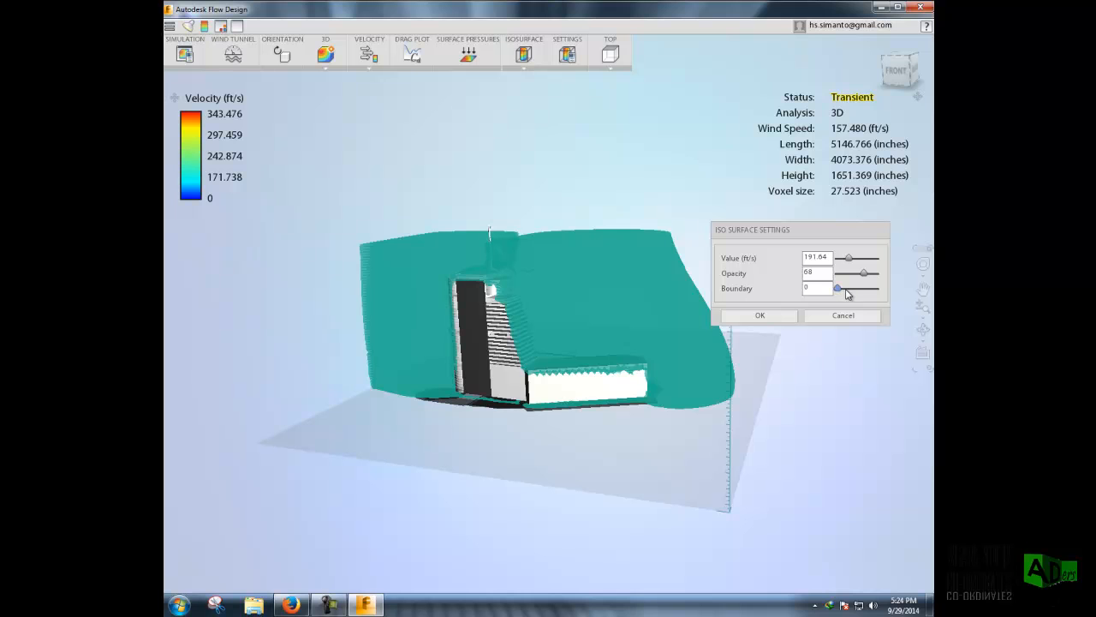
left_click(848, 290)
left_click_drag(854, 294, 859, 293)
left_click_drag(797, 393, 690, 334)
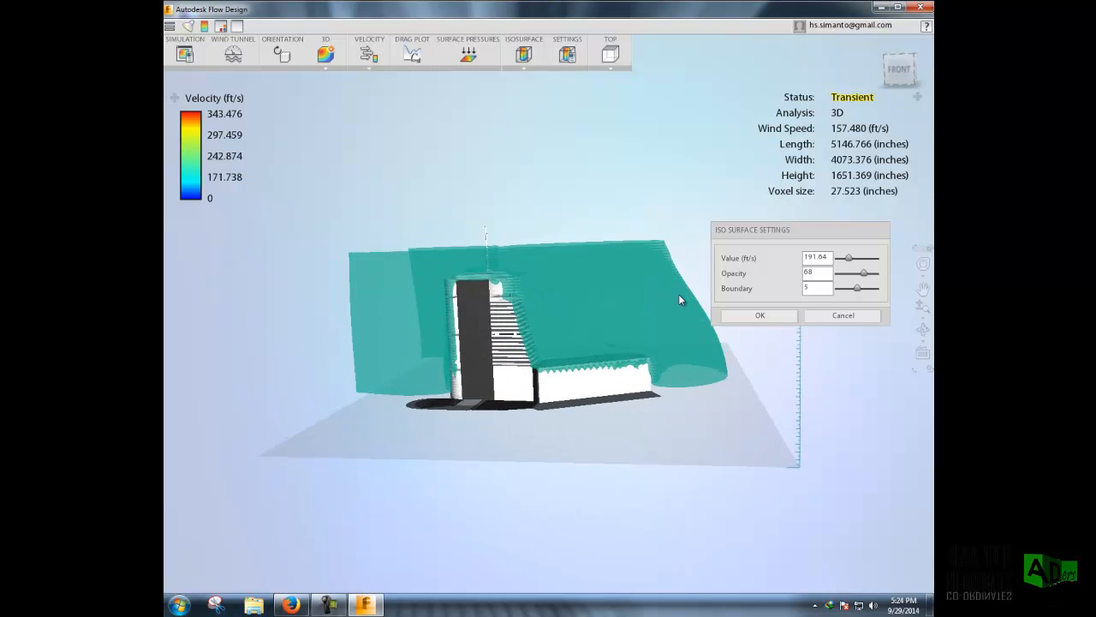
left_click_drag(781, 372, 821, 390)
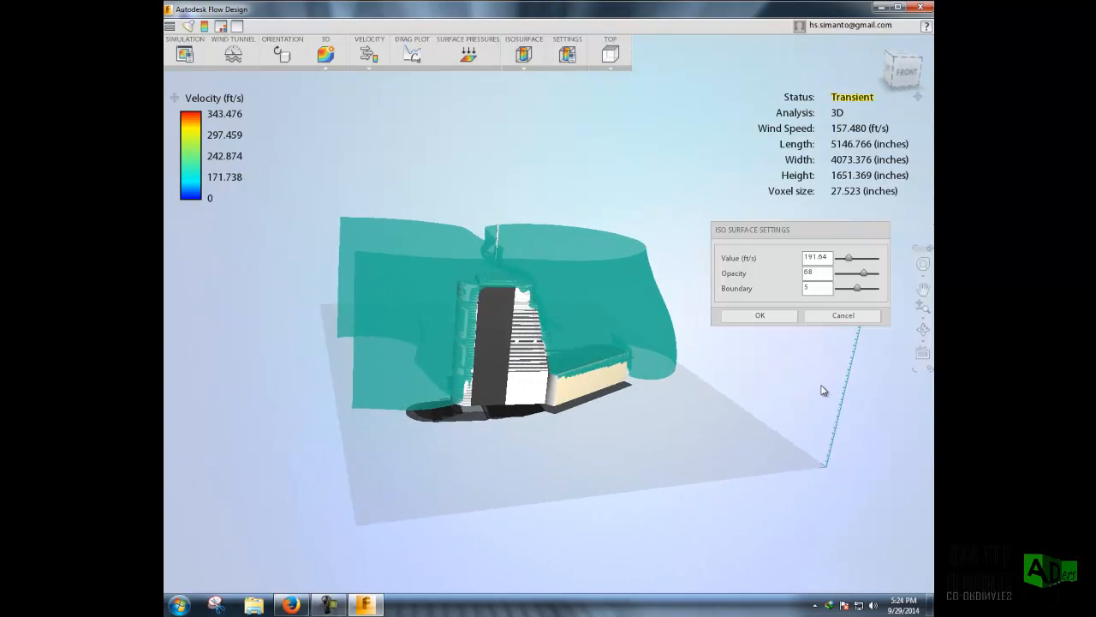
left_click_drag(544, 327, 747, 335)
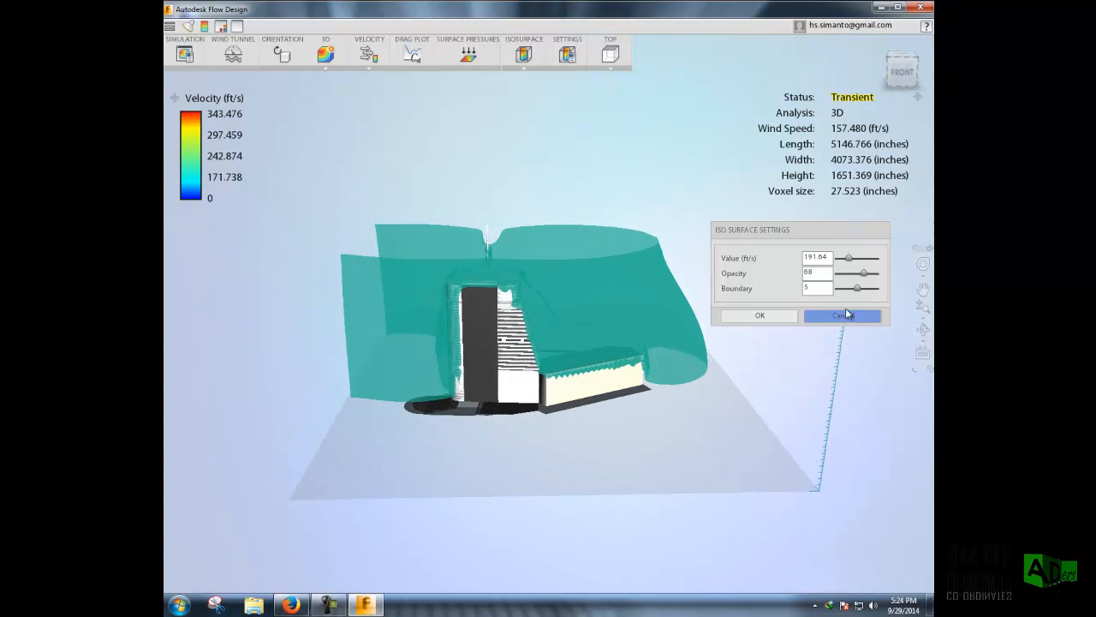
left_click_drag(850, 292, 829, 294)
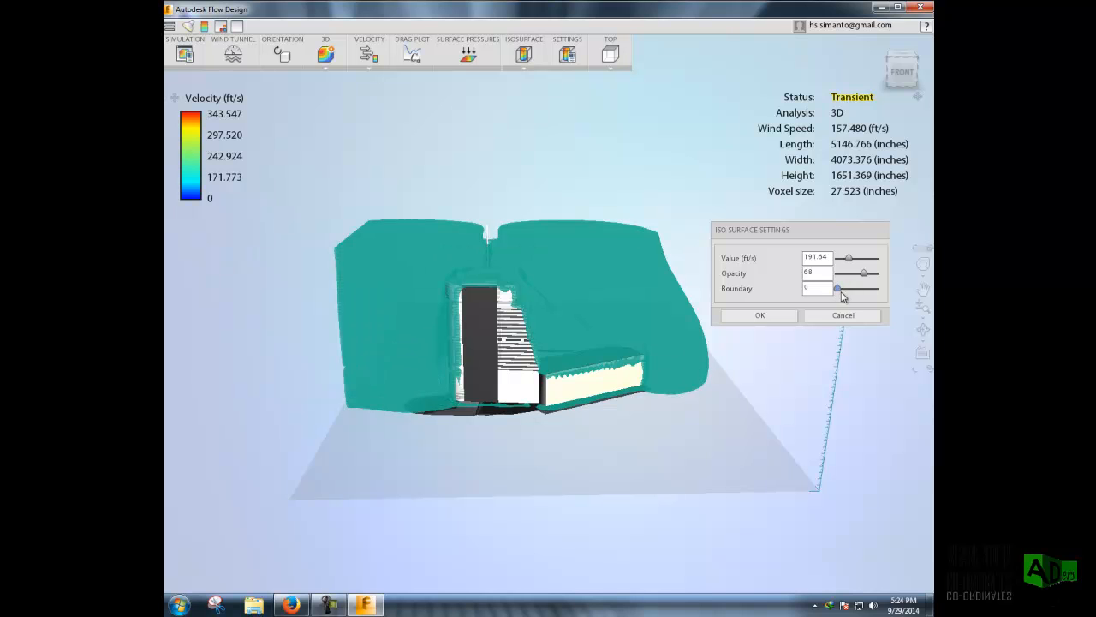
- Set the isosurface boundary to 10, view the trimmed surface around the tower, and accept the settings
left_click(859, 292)
left_click_drag(860, 296, 877, 299)
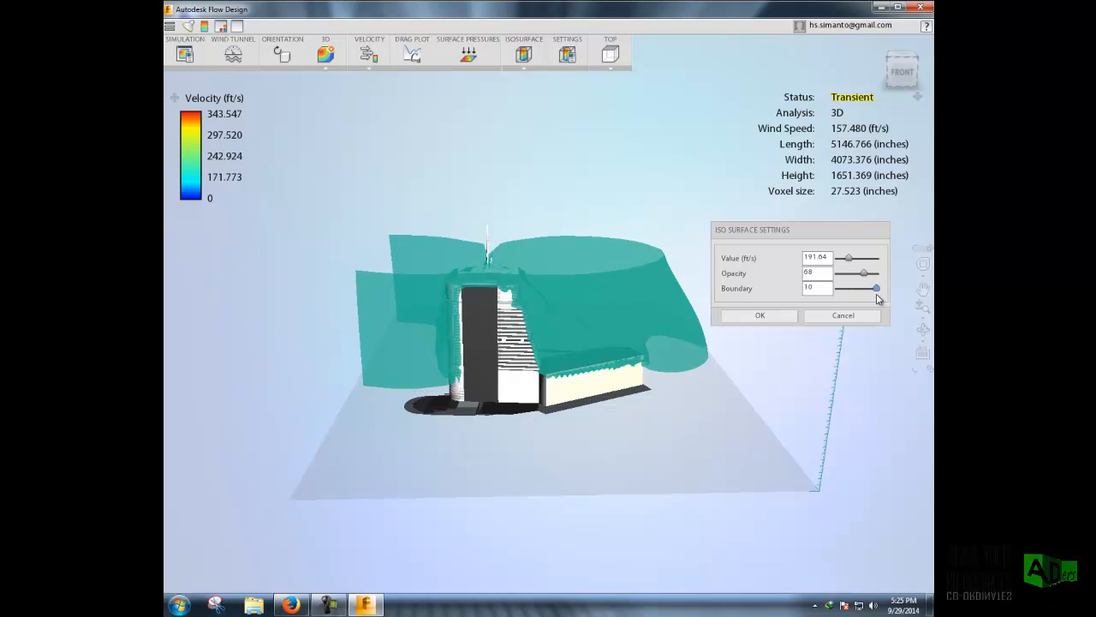
left_click_drag(860, 390, 827, 377)
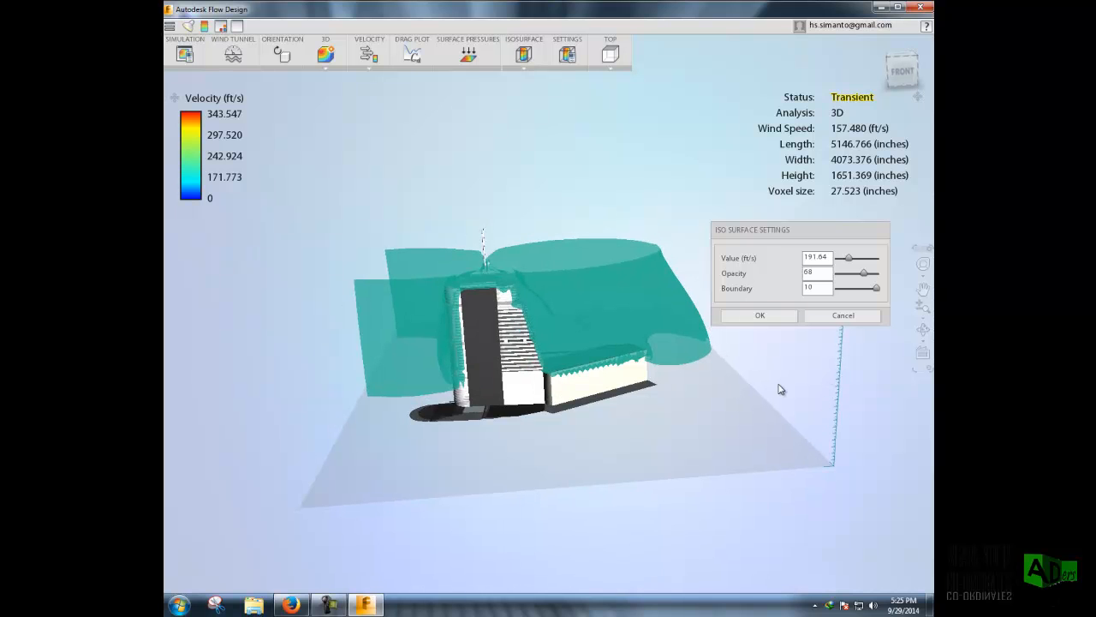
left_click_drag(656, 205, 612, 265)
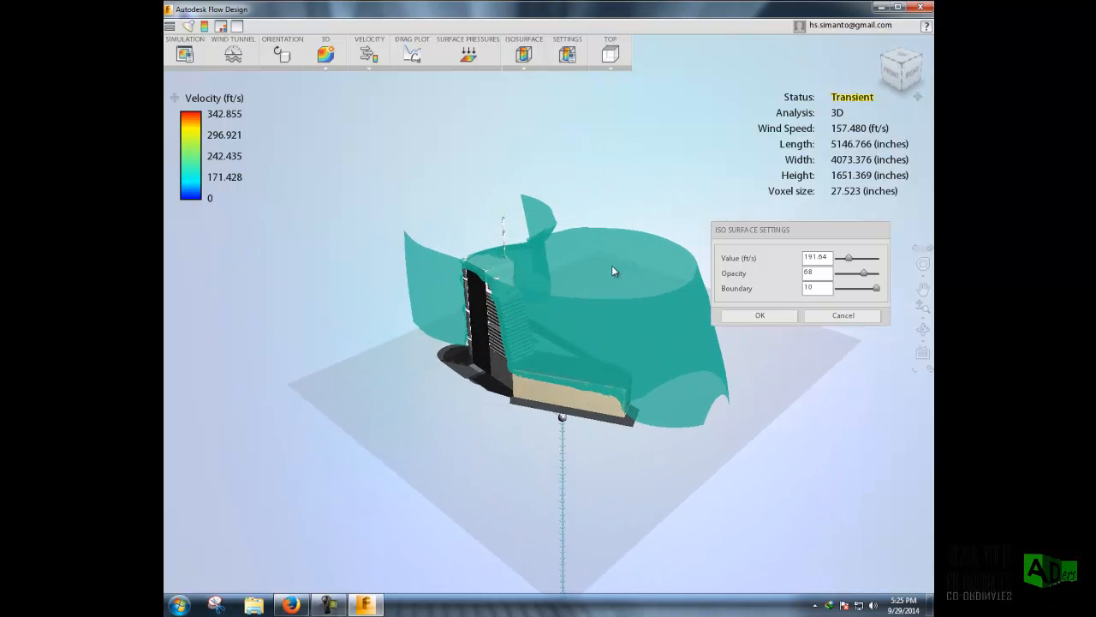
left_click(737, 317)
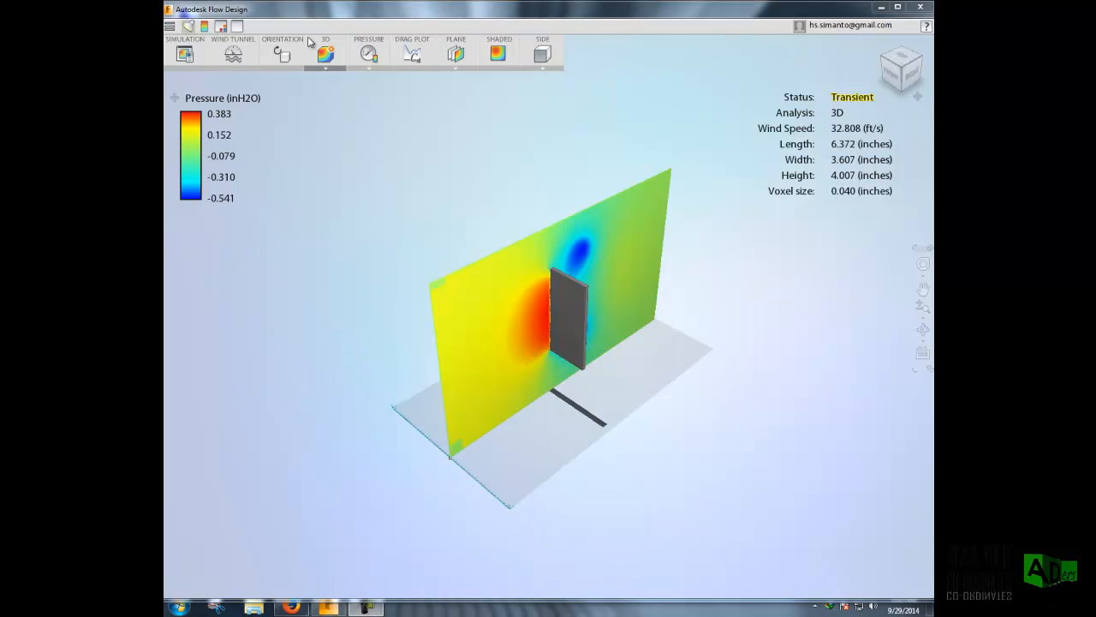
- Examine the vertical pressure plane through the flat plate, comparing the zones in front of and behind it from both sides
left_click_drag(423, 276, 535, 297)
scroll(533, 291, "up", 5)
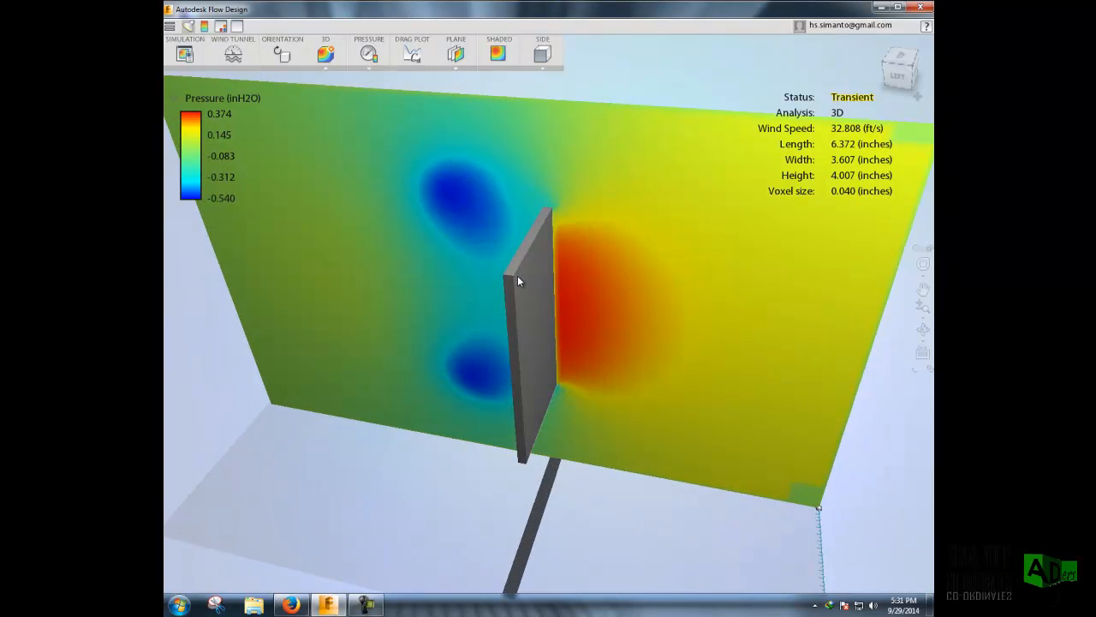
left_click_drag(517, 273, 482, 290)
scroll(482, 290, "down", 5)
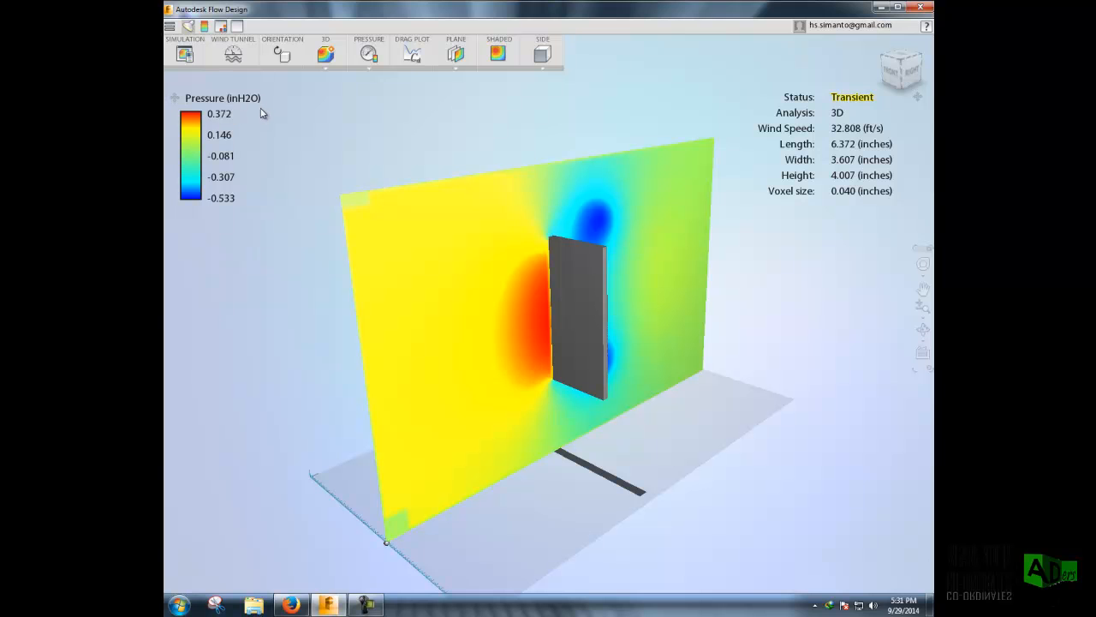
left_click_drag(401, 161, 360, 152)
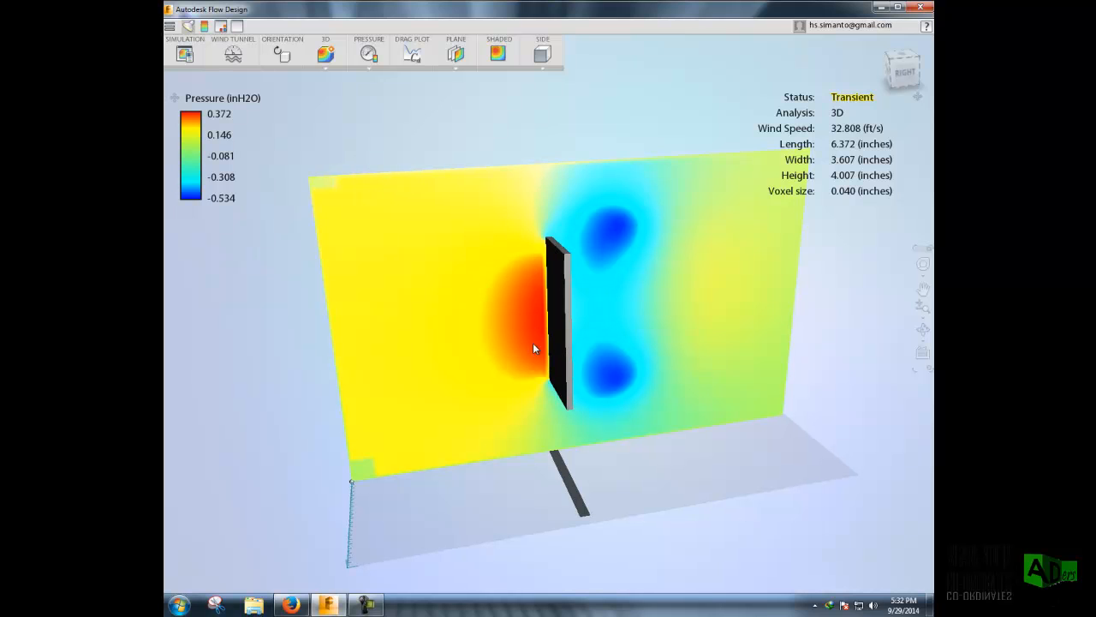
left_click_drag(617, 291, 597, 277)
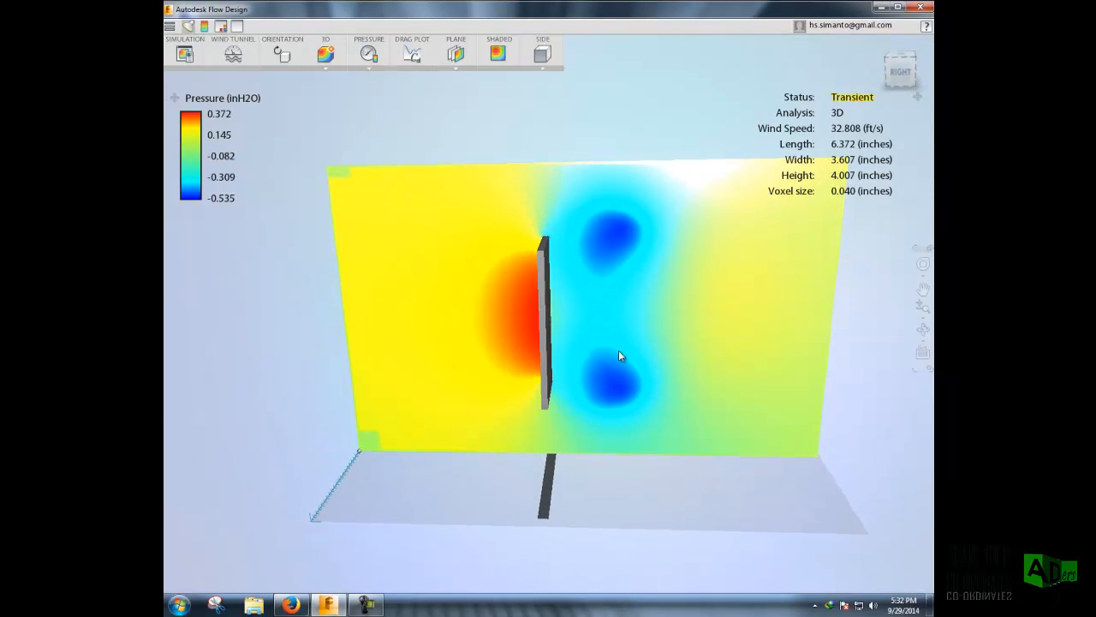
left_click_drag(595, 285, 644, 331)
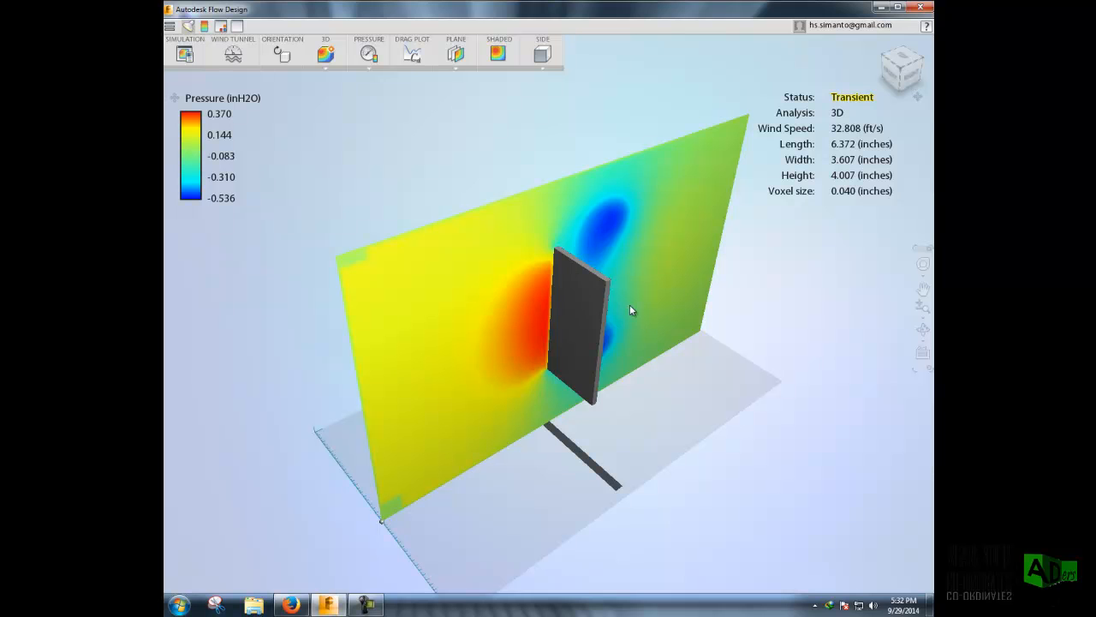
left_click_drag(631, 314, 628, 291)
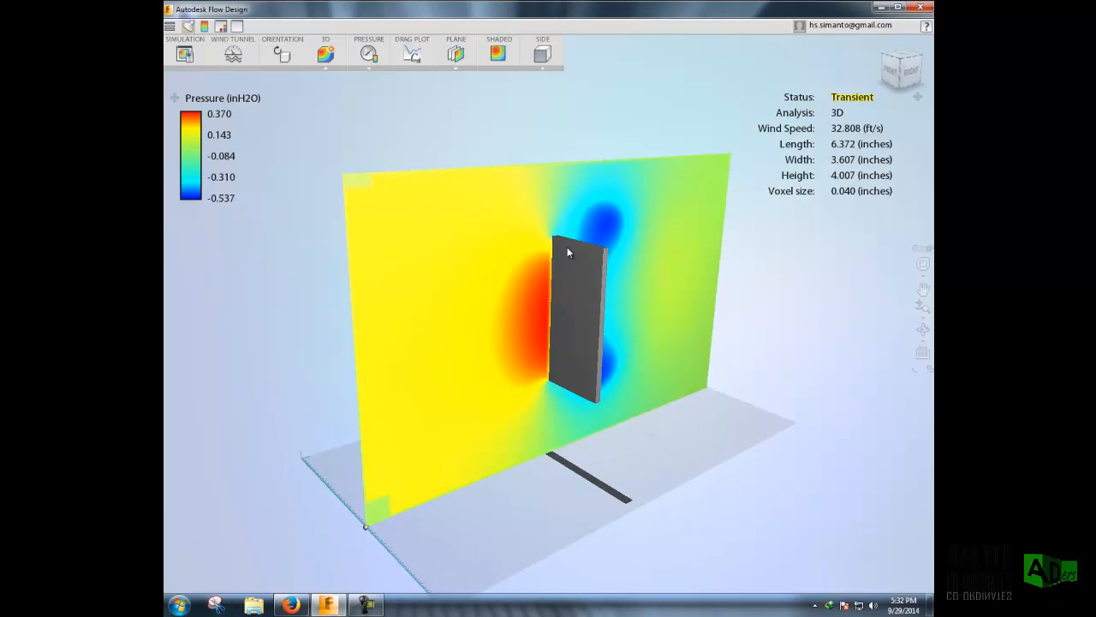
mouse_move(571, 360)
left_mouse_down()
mouse_move(533, 343)
mouse_move(574, 336)
mouse_move(576, 348)
left_mouse_up()
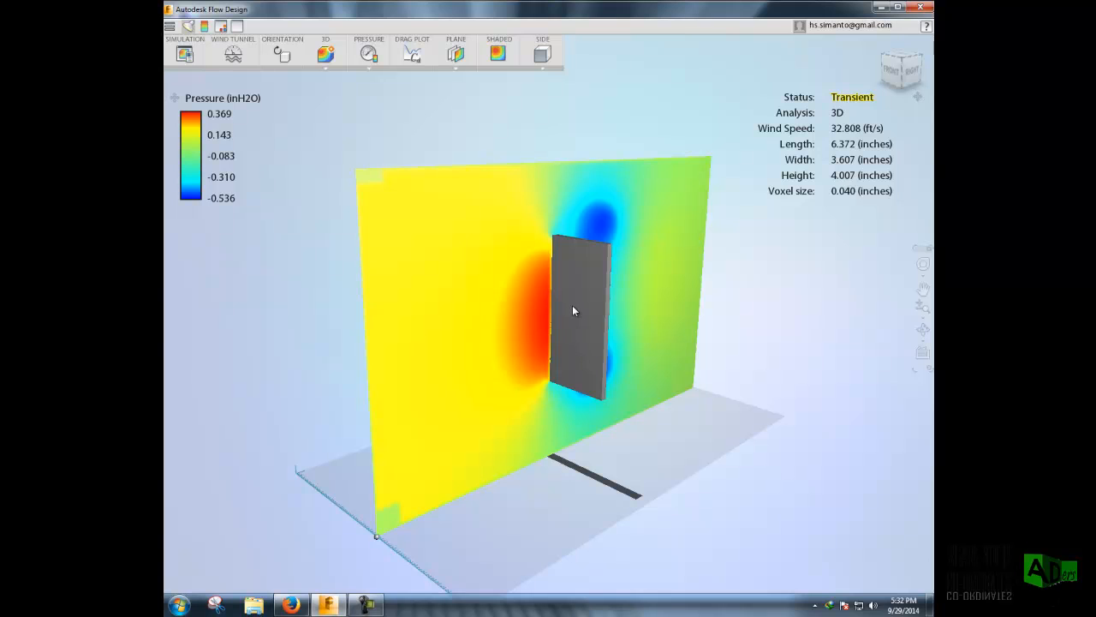
- View the whole pressure plane, and examine the velocity flow lines around the upright square plate from the side and raised angles
left_click_drag(573, 311, 580, 326)
scroll(558, 335, "down", 4)
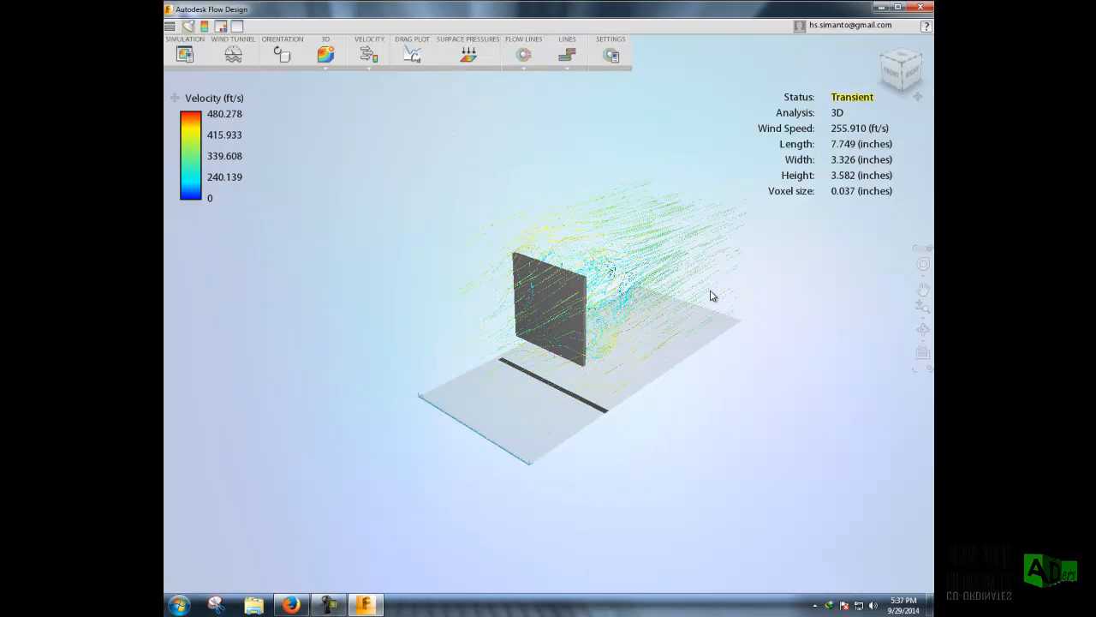
left_click_drag(710, 296, 648, 313)
scroll(605, 363, "up", 5)
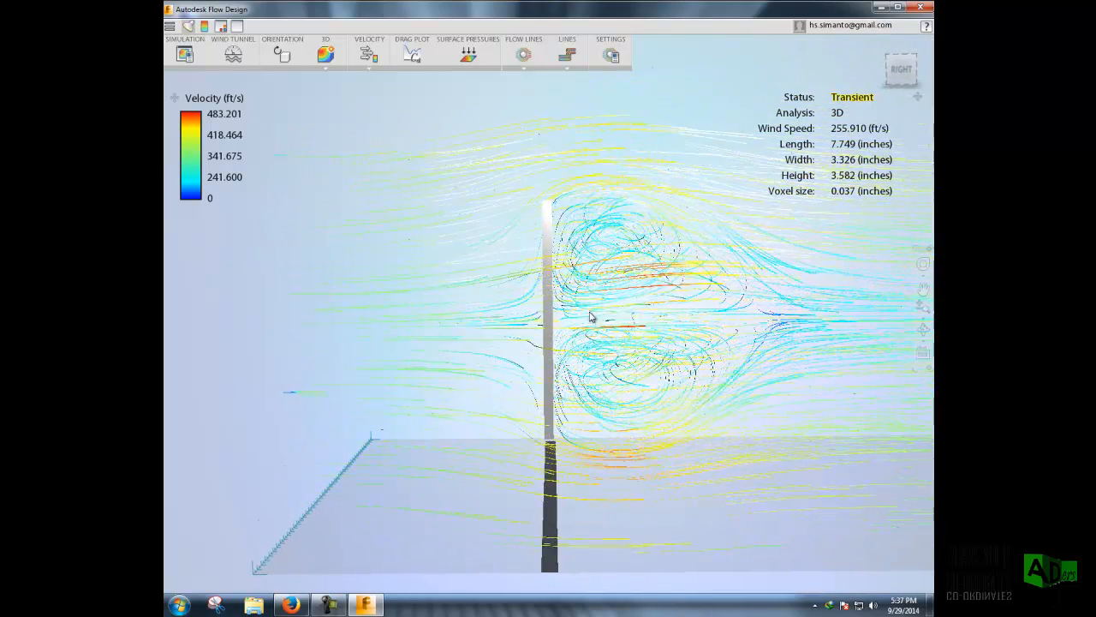
left_click_drag(602, 380, 643, 409)
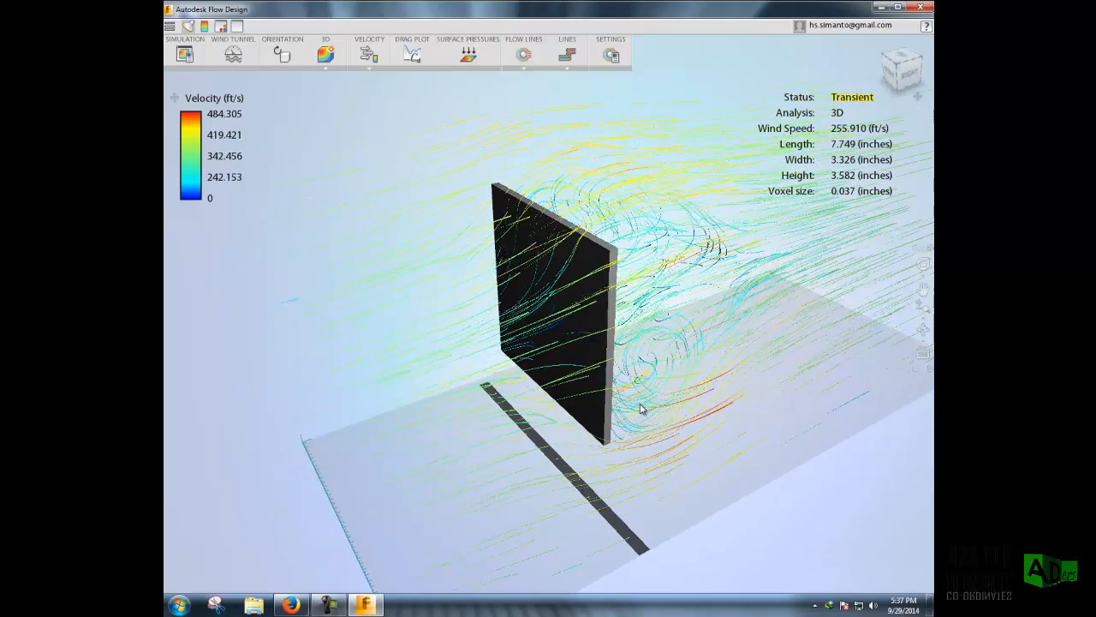
scroll(643, 410, "down", 3)
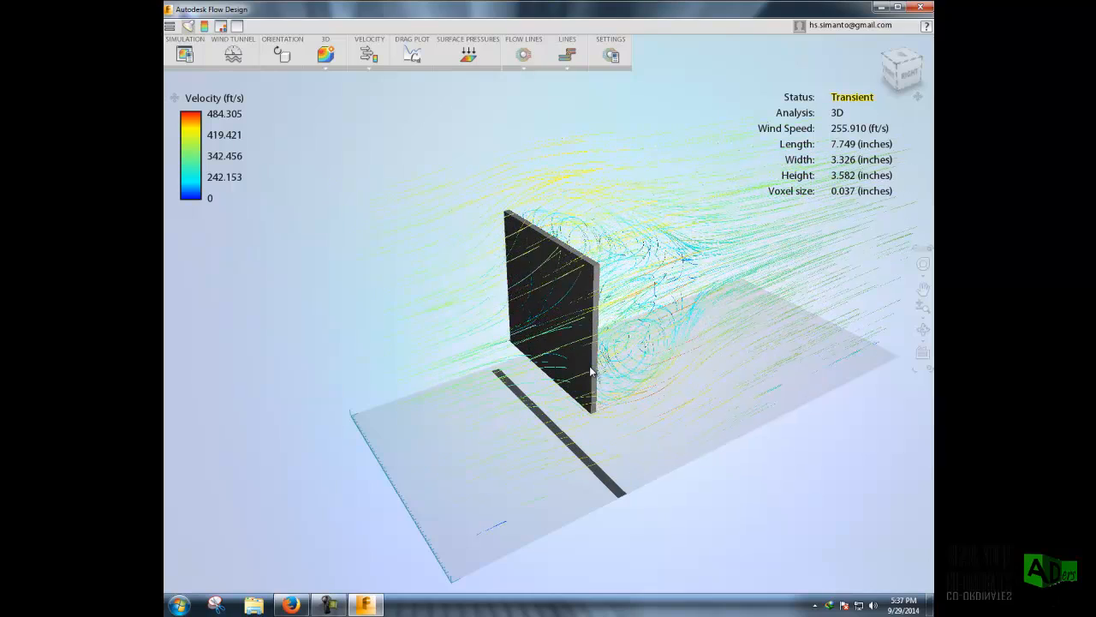
scroll(587, 385, "down", 1)
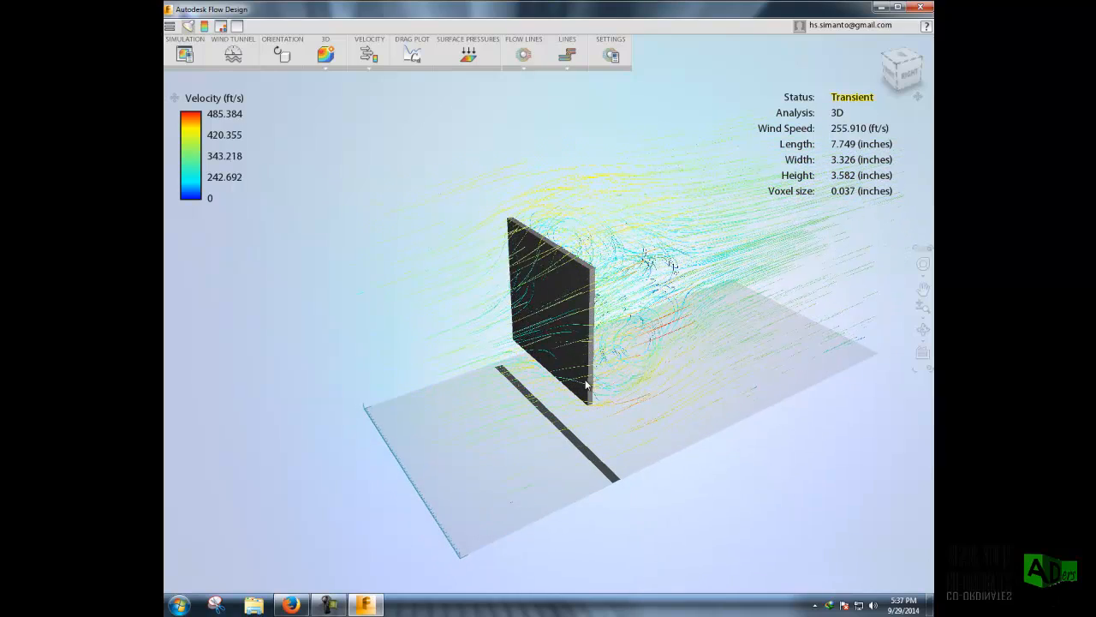
mouse_move(619, 366)
left_mouse_down()
mouse_move(642, 326)
mouse_move(661, 358)
mouse_move(647, 369)
mouse_move(656, 377)
mouse_move(658, 358)
mouse_move(597, 356)
mouse_move(622, 347)
mouse_move(591, 344)
mouse_move(622, 367)
mouse_move(620, 357)
left_mouse_up()
- Lay the plate flat in the wind tunnel by setting its Y angle to 0 degrees, and accept the orientation
left_click(283, 56)
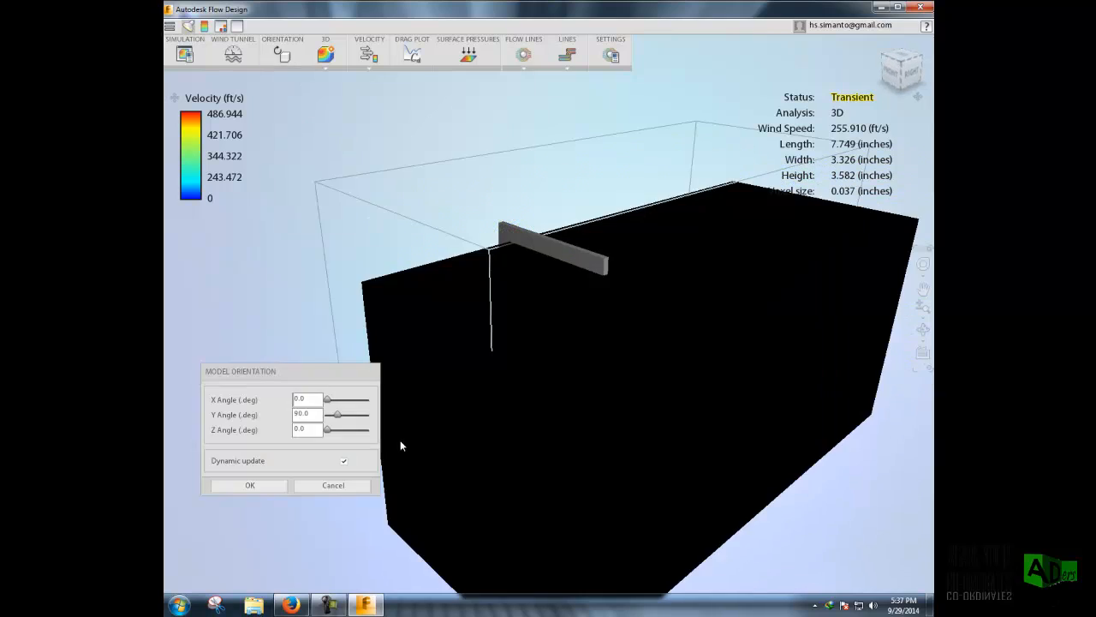
left_click_drag(339, 417, 326, 417)
left_click(265, 486)
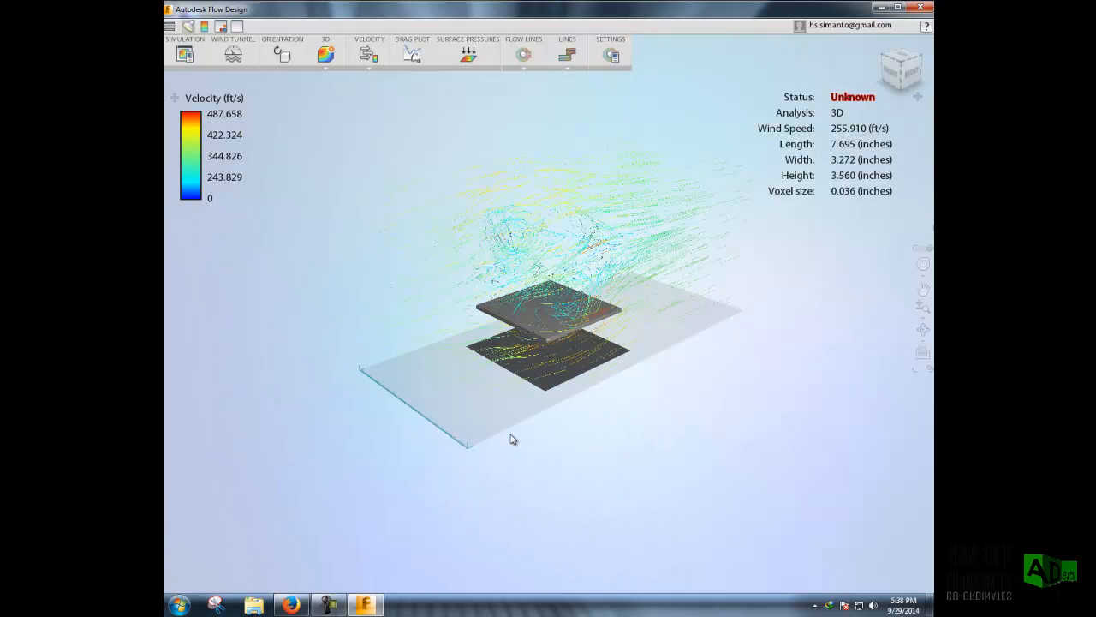
- Examine the velocity flow lines above and below the horizontal plate from raised, low and close views
mouse_move(554, 431)
left_mouse_down()
mouse_move(558, 398)
mouse_move(563, 420)
left_mouse_up()
left_click_drag(580, 384, 557, 382)
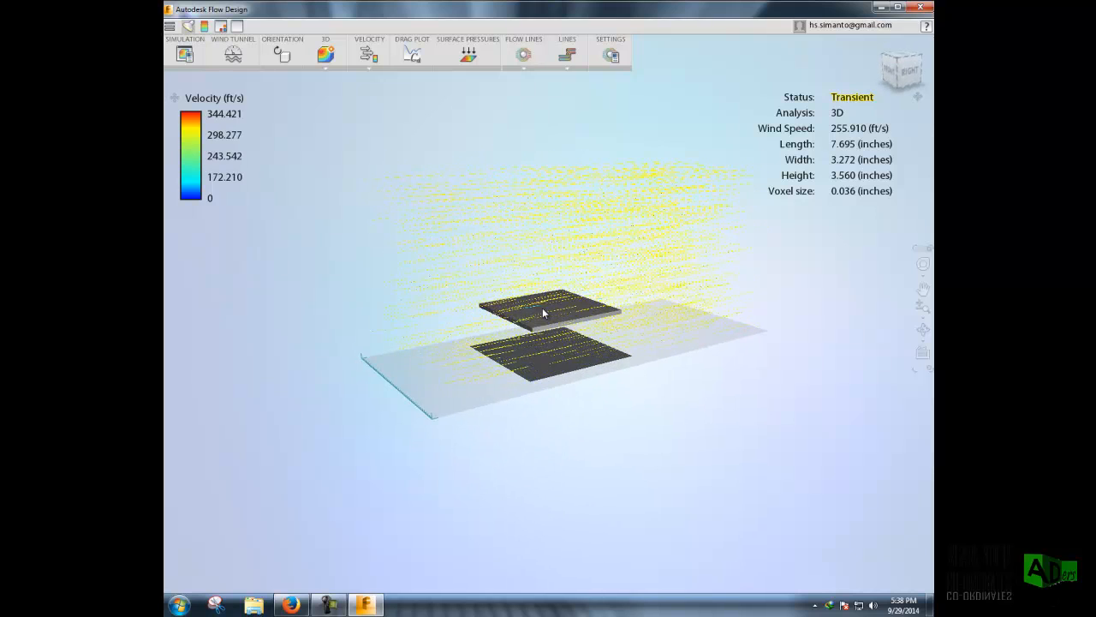
left_click_drag(563, 327, 555, 351)
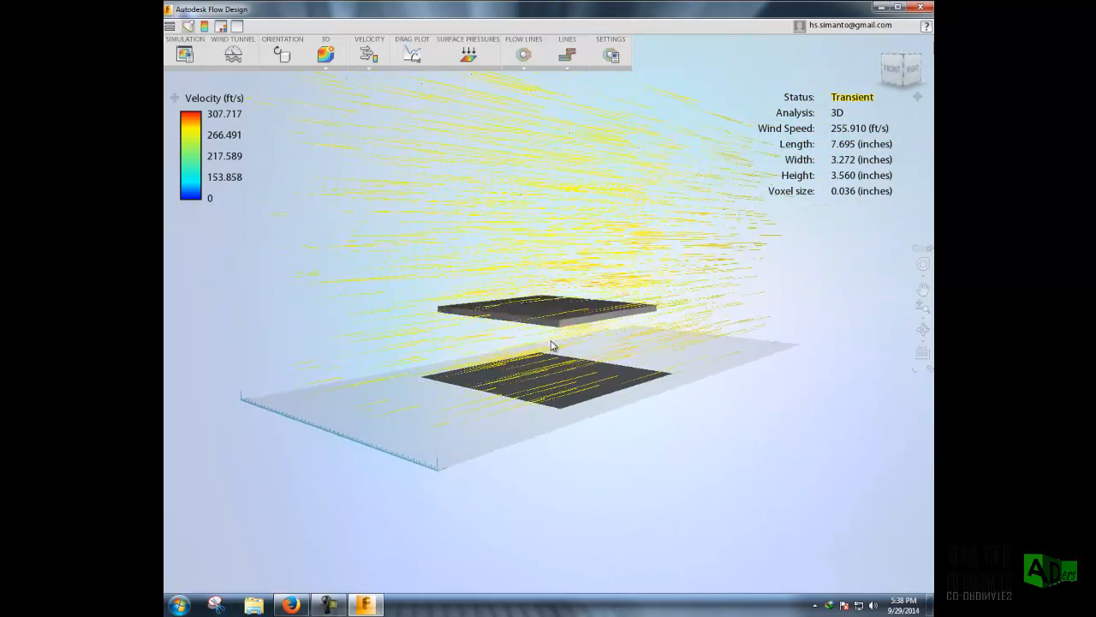
scroll(553, 335, "up", 3)
scroll(549, 334, "up", 2)
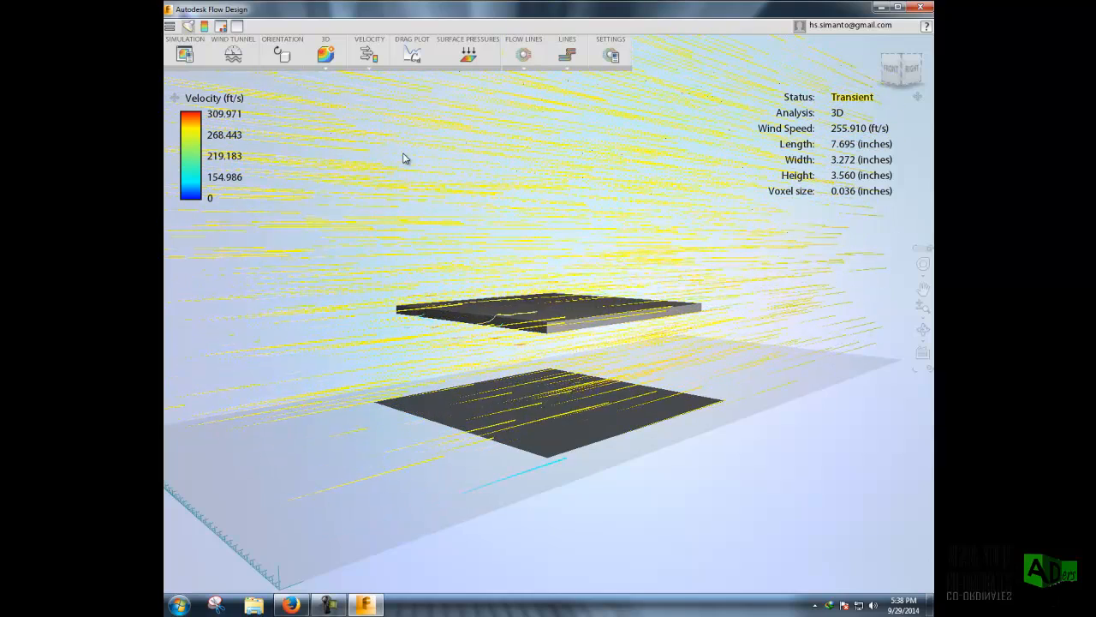
- Show surface pressures on the horizontal plate and inspect its leading edge and upper face
left_click(468, 54)
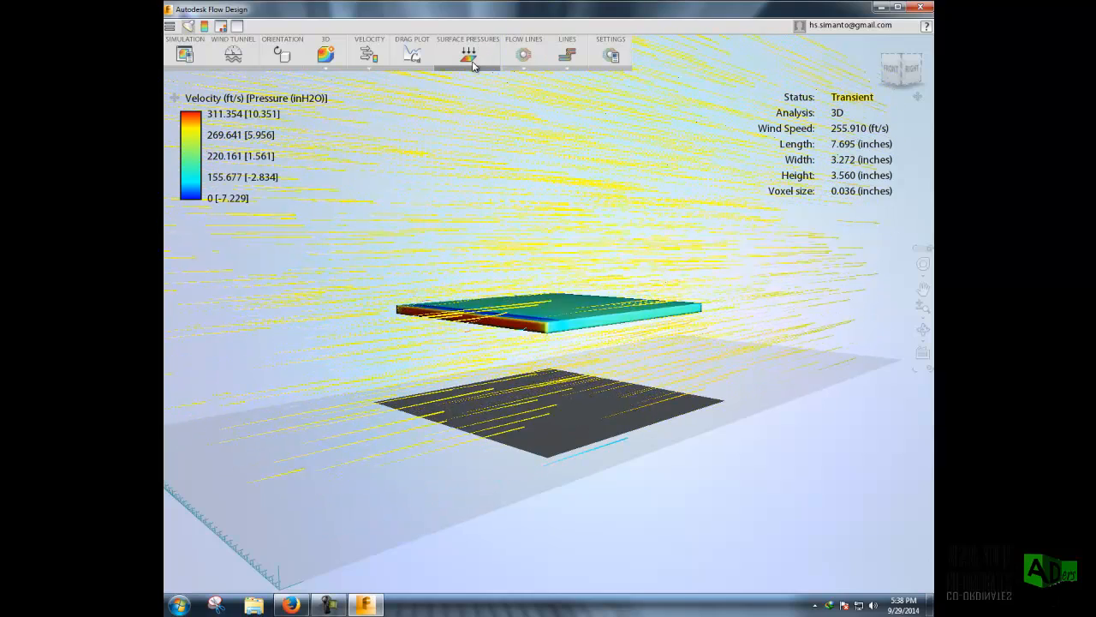
left_click_drag(514, 325, 488, 274)
scroll(502, 339, "down", 3)
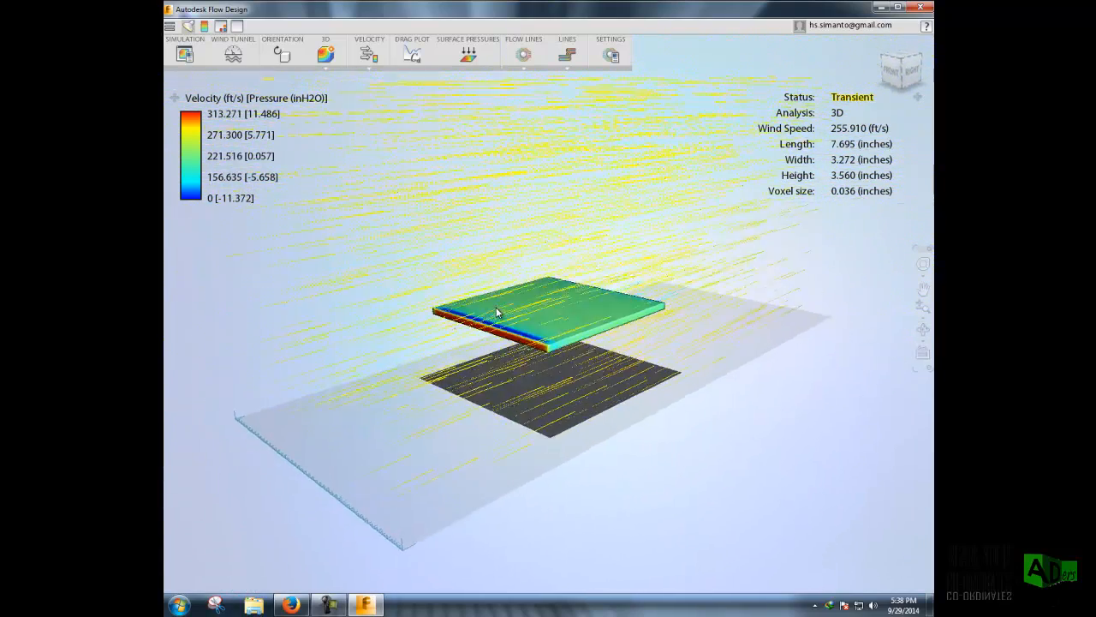
- Display the drag plot for the horizontal plate and check its average drag coefficient
left_click(419, 65)
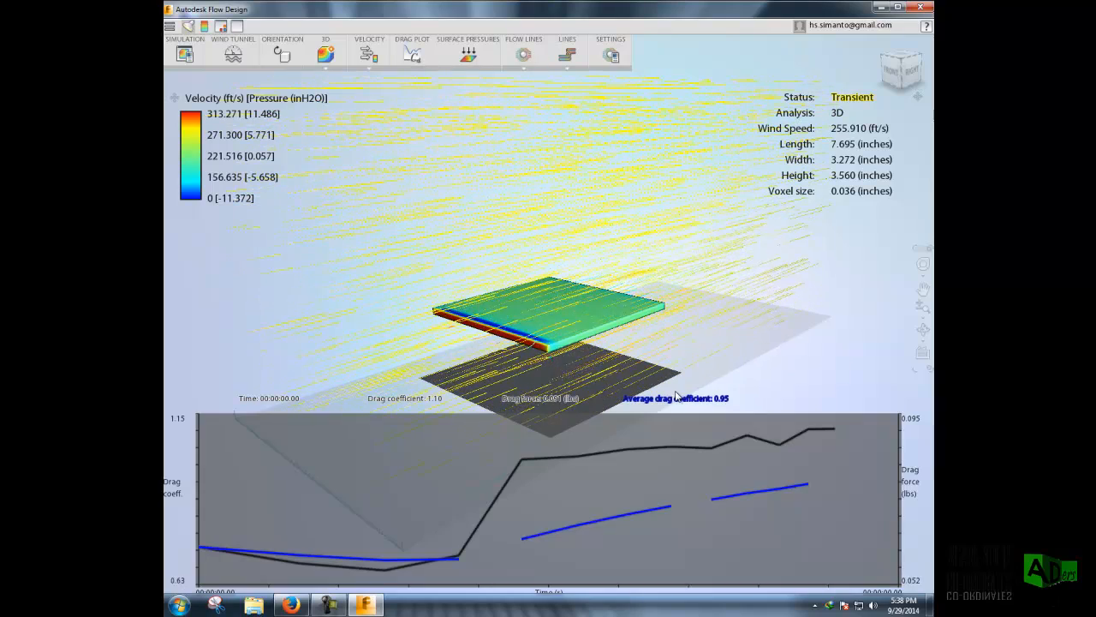
scroll(669, 363, "down", 3)
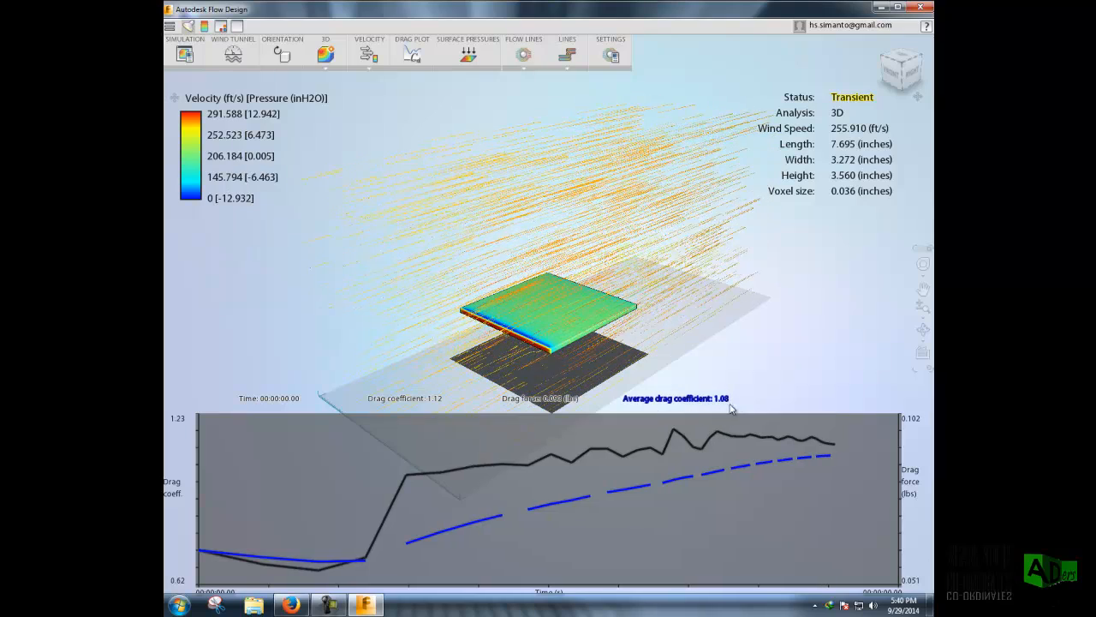
left_click_drag(742, 368, 666, 349)
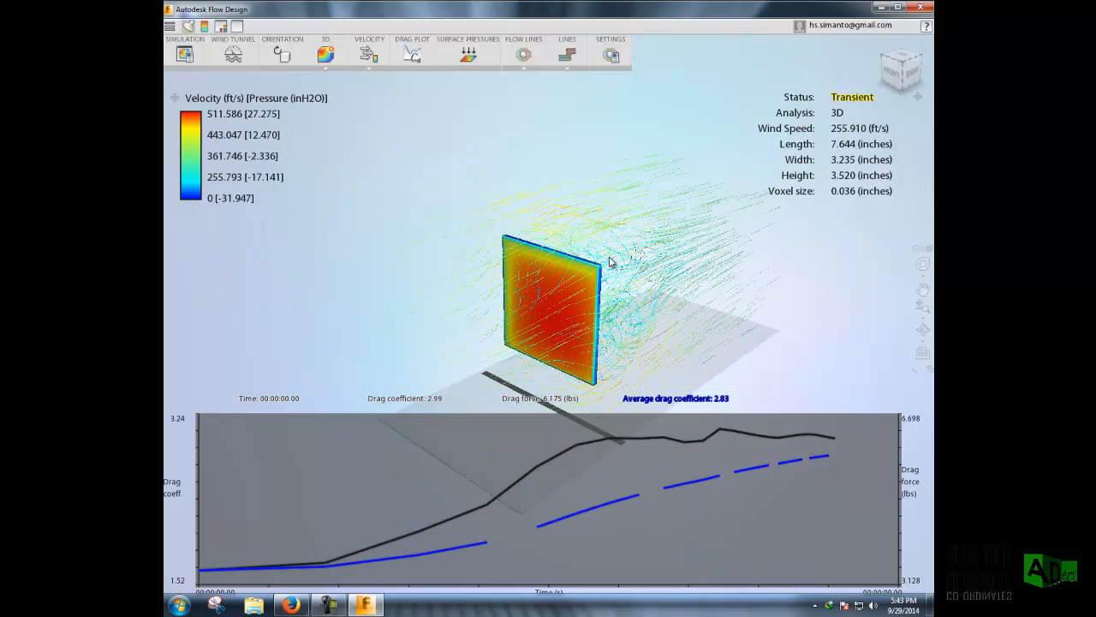
- Examine the upright plate's surface pressures, the flow behind it and its average drag coefficient
left_click_drag(698, 273, 690, 276)
left_click_drag(598, 291, 592, 296)
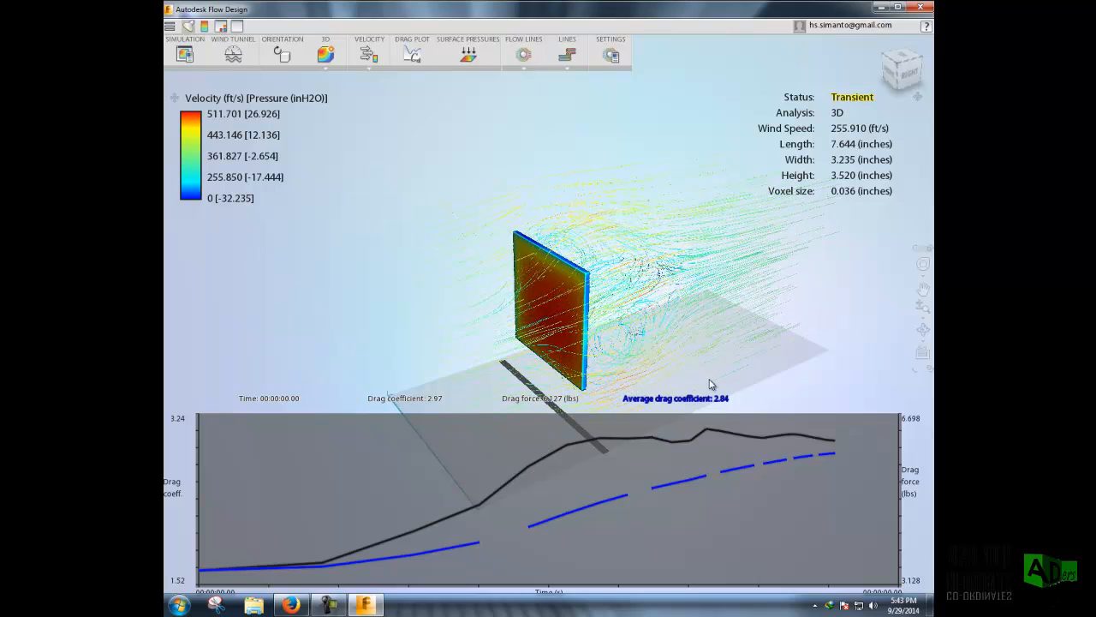
mouse_move(714, 326)
left_mouse_down()
mouse_move(682, 325)
mouse_move(731, 328)
mouse_move(722, 338)
left_mouse_up()
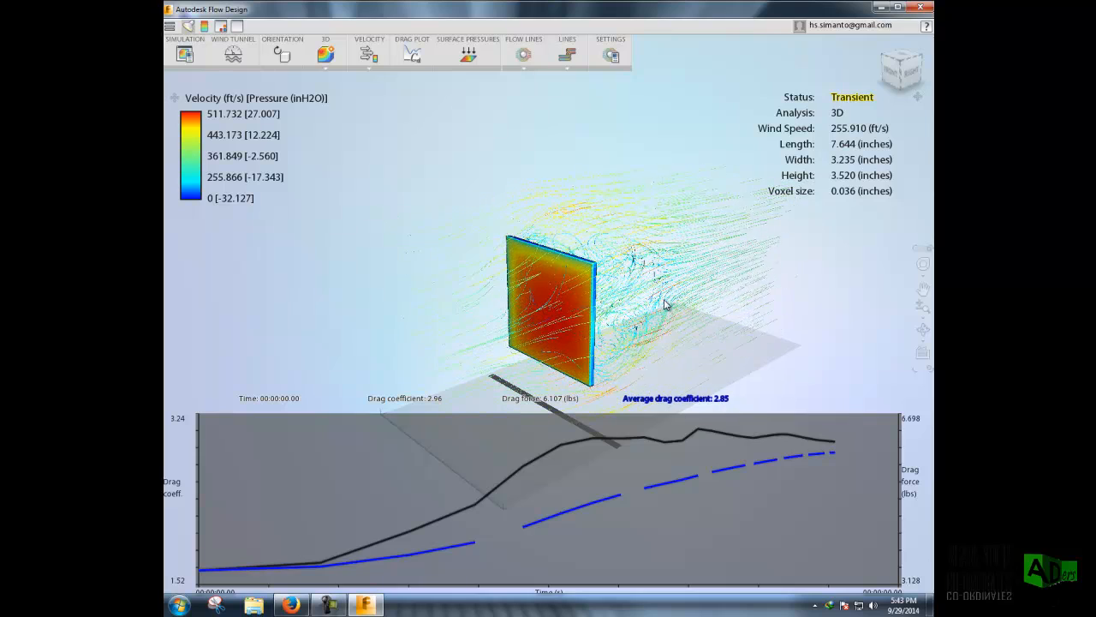
mouse_move(670, 310)
left_mouse_down()
mouse_move(683, 318)
mouse_move(671, 322)
mouse_move(674, 307)
left_mouse_up()
left_click_drag(477, 161, 509, 208)
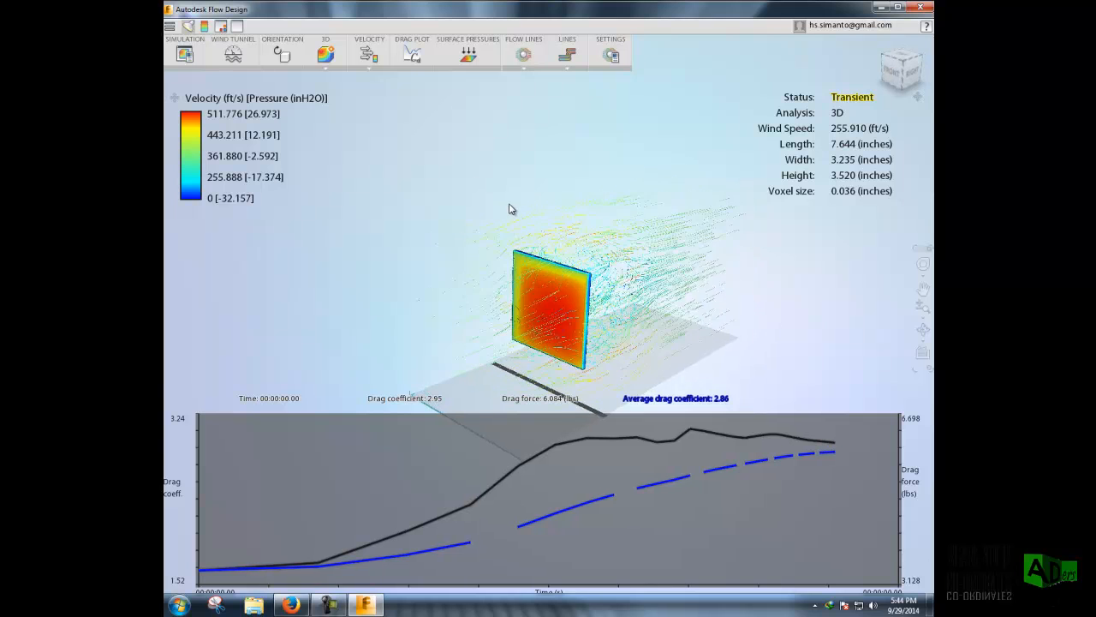
- Tilt the plate by setting its Y angle to 45 degrees, and accept the orientation
left_click(283, 54)
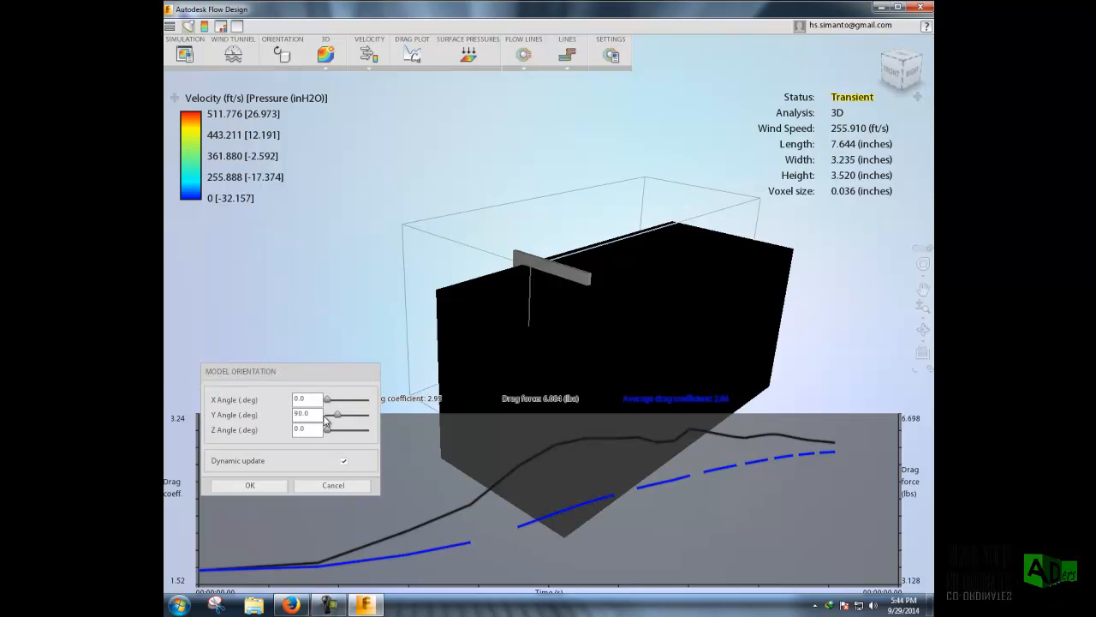
type("45")
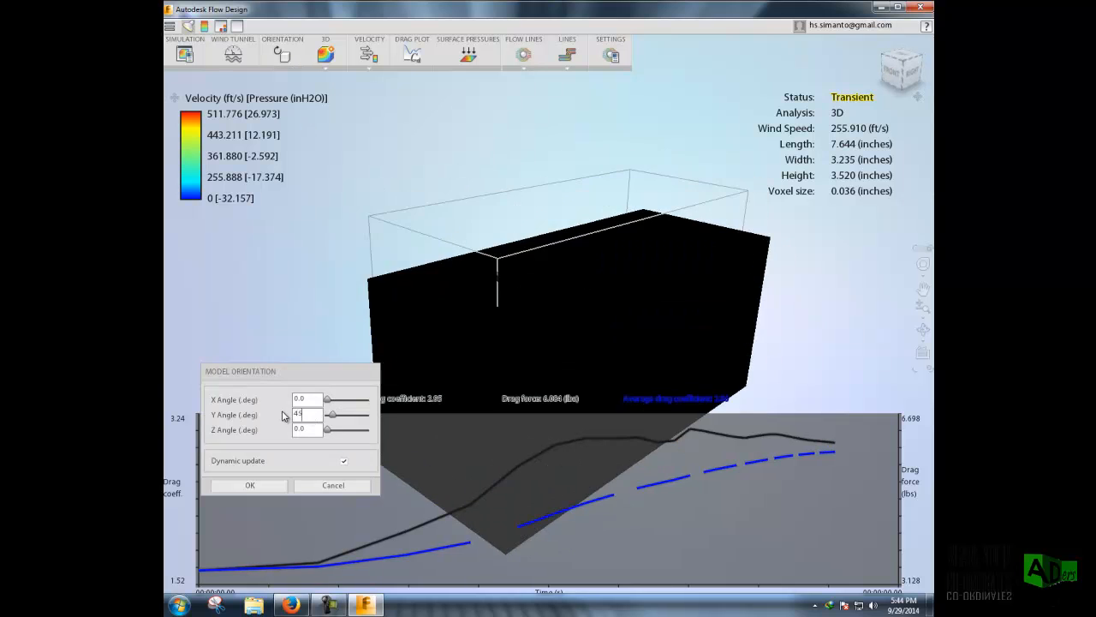
left_click(249, 484)
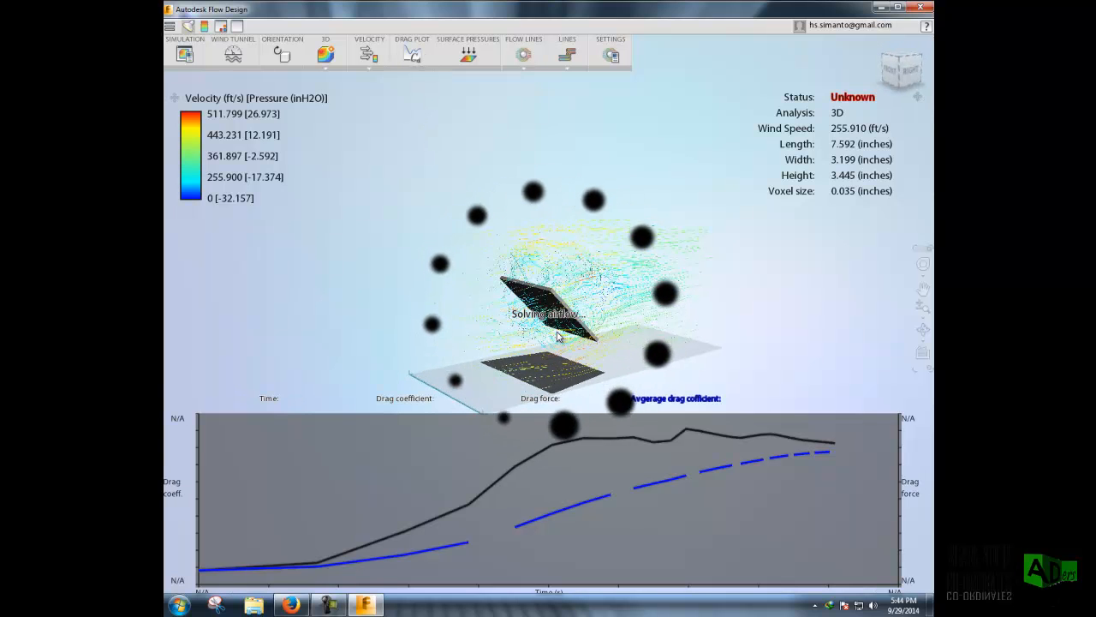
- Inspect the tilted plate's surface pressures and flow lines from front, side and raised views alongside the drag plot
left_click_drag(552, 338, 573, 349)
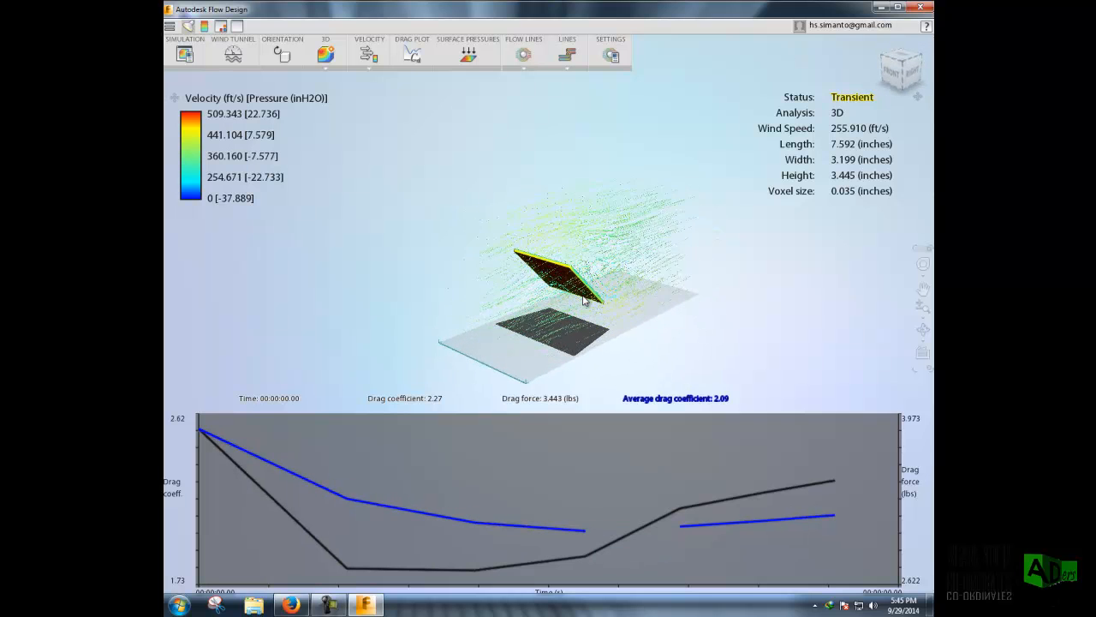
left_click_drag(584, 300, 572, 301)
scroll(565, 295, "up", 5)
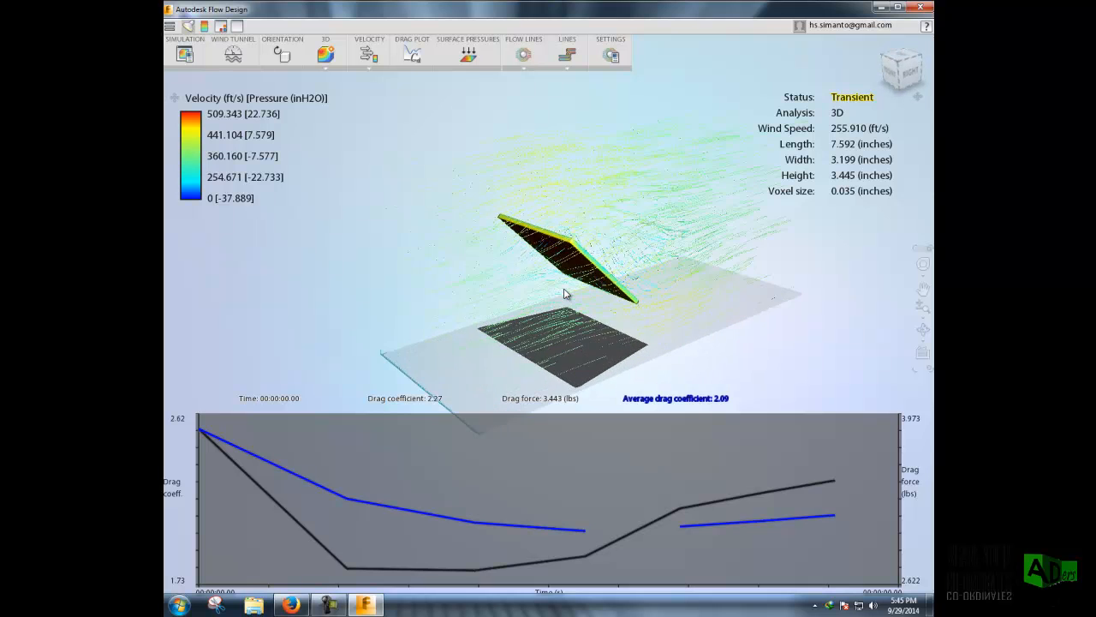
left_click_drag(563, 289, 617, 295)
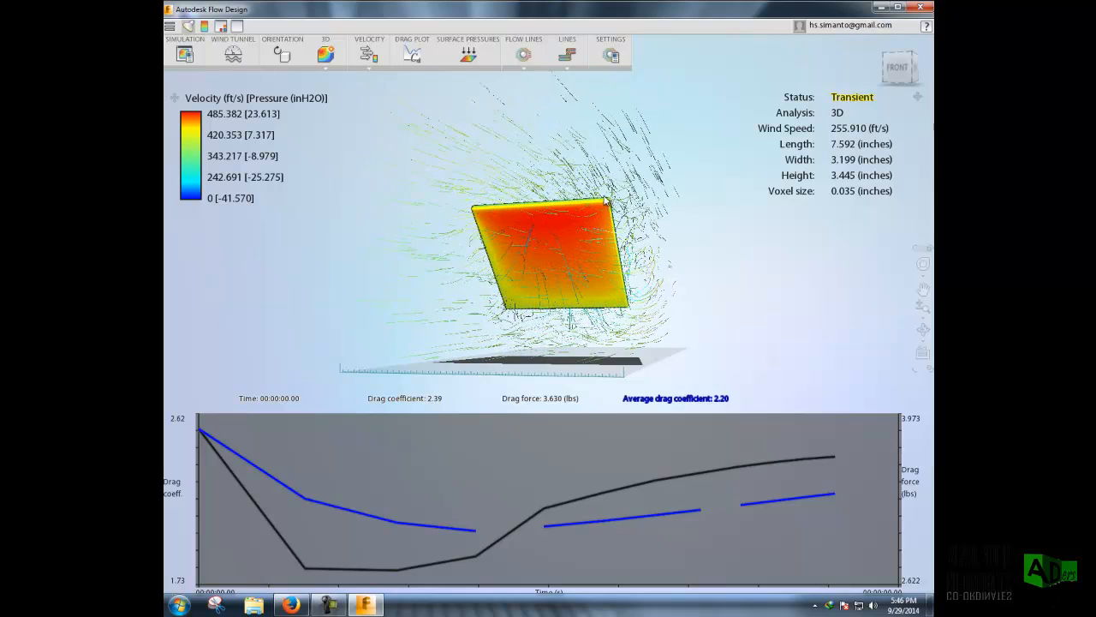
left_click_drag(676, 233, 635, 267)
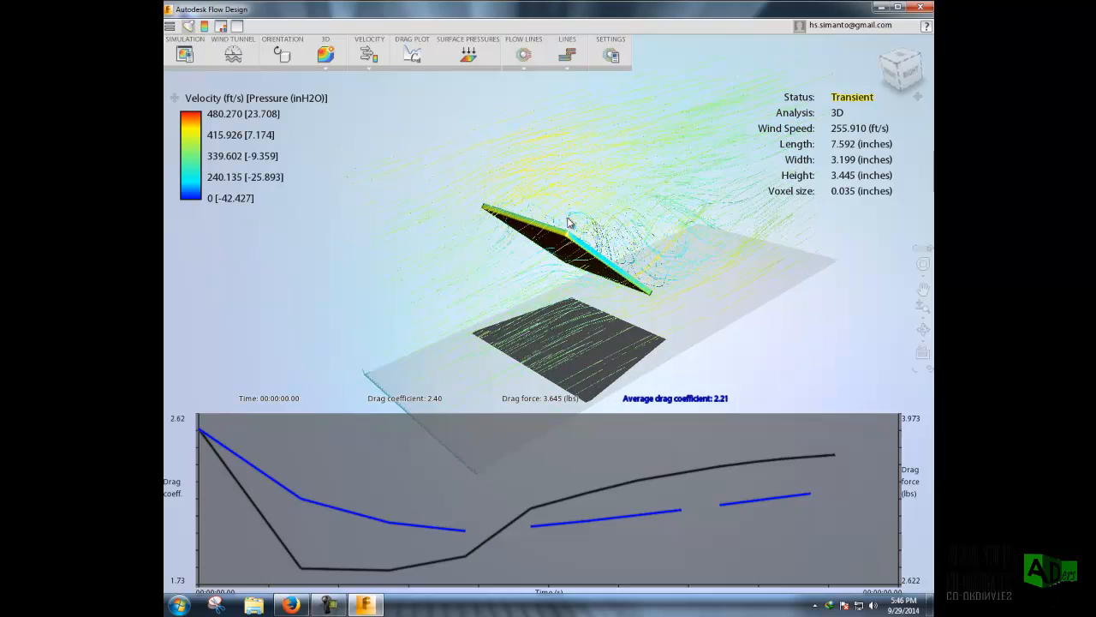
left_click_drag(551, 238, 626, 242)
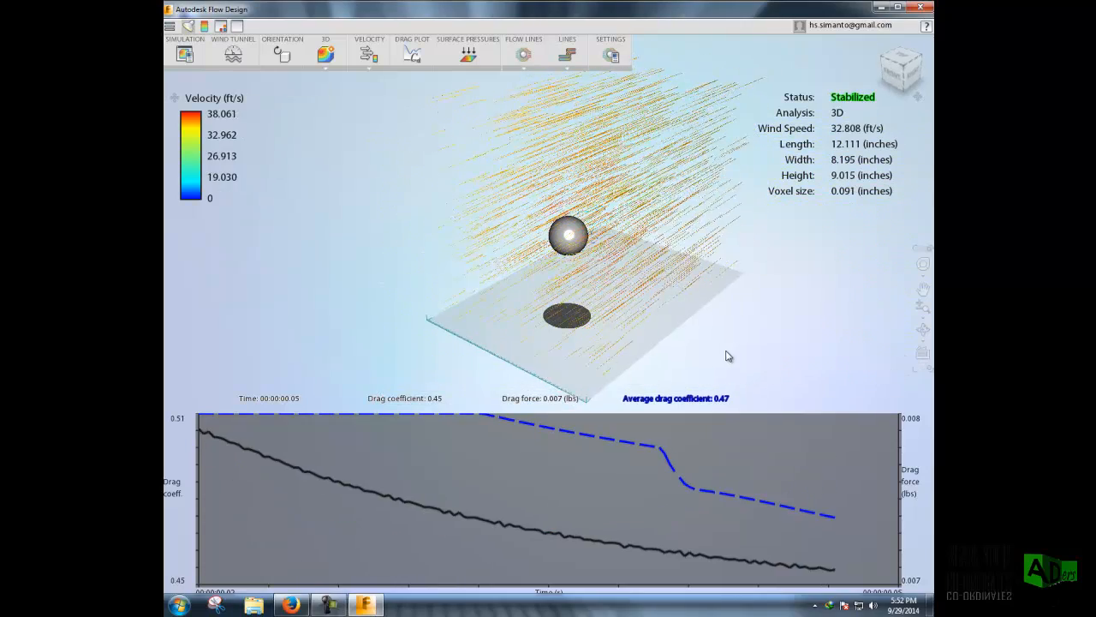
- Compare the sphere's average drag coefficient with the value on Wikipedia's Drag coefficient page in Firefox, and return to Autodesk Flow Design
left_click_drag(715, 358, 726, 355)
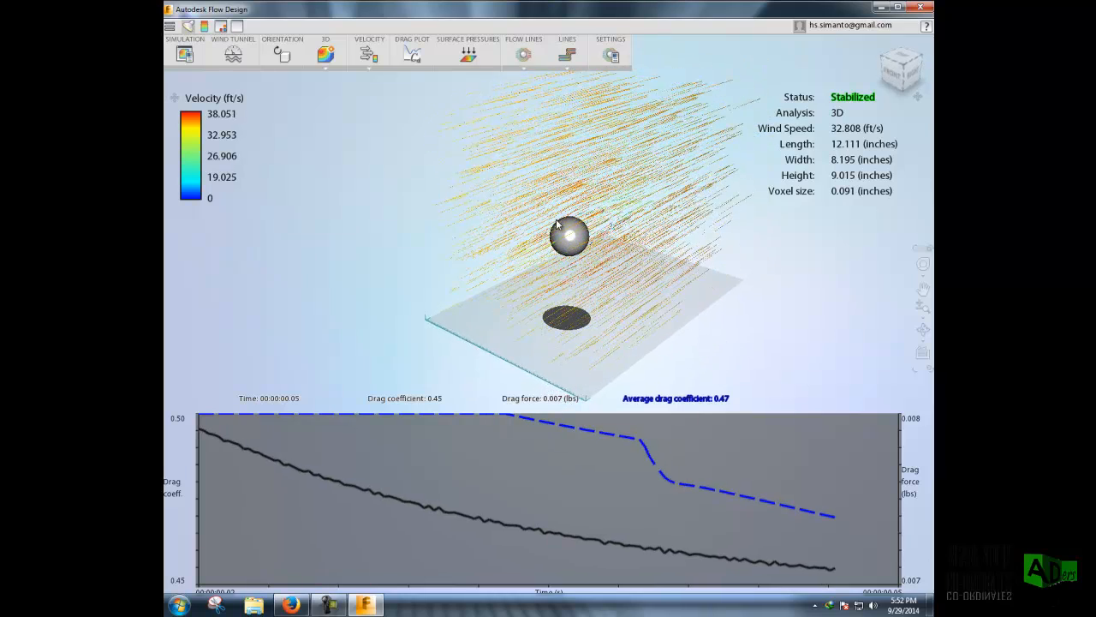
left_click_drag(568, 224, 307, 559)
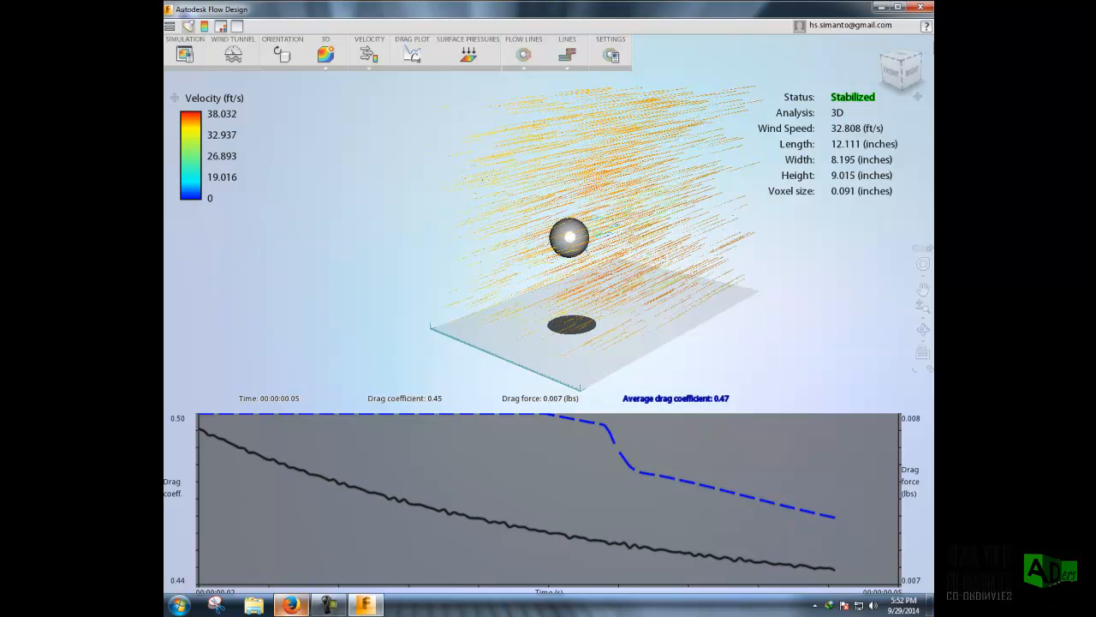
left_click(291, 605)
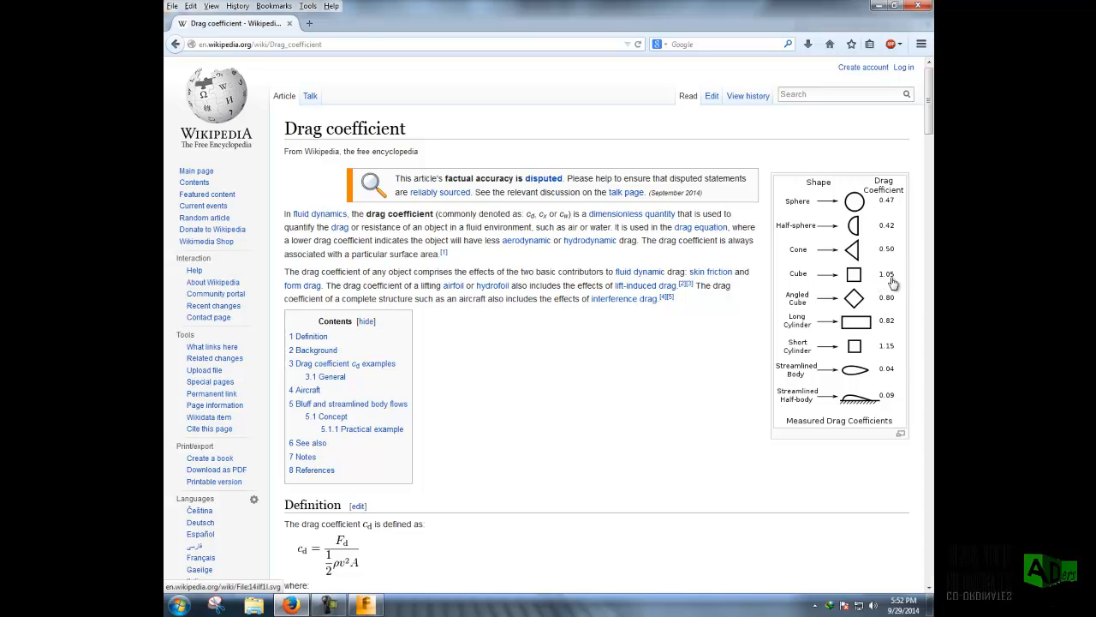
left_click(365, 605)
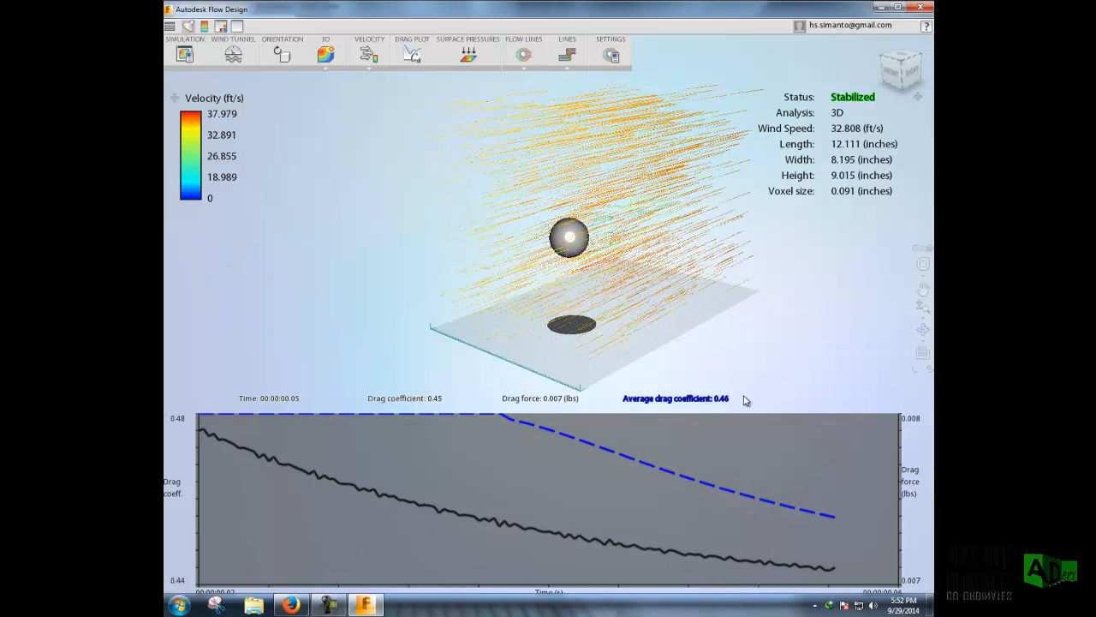
mouse_move(717, 362)
left_mouse_down()
mouse_move(726, 357)
mouse_move(676, 364)
mouse_move(702, 357)
left_mouse_up()
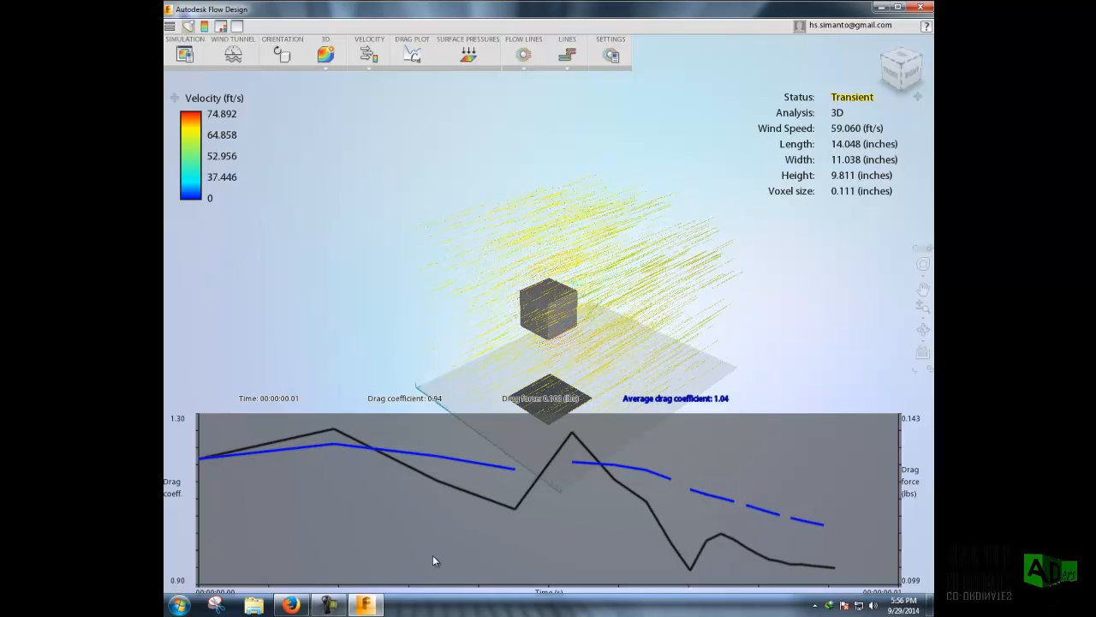
- Switch to Wikipedia's Drag coefficient page in Firefox and check the cube's reference value against its simulated average
left_click(291, 606)
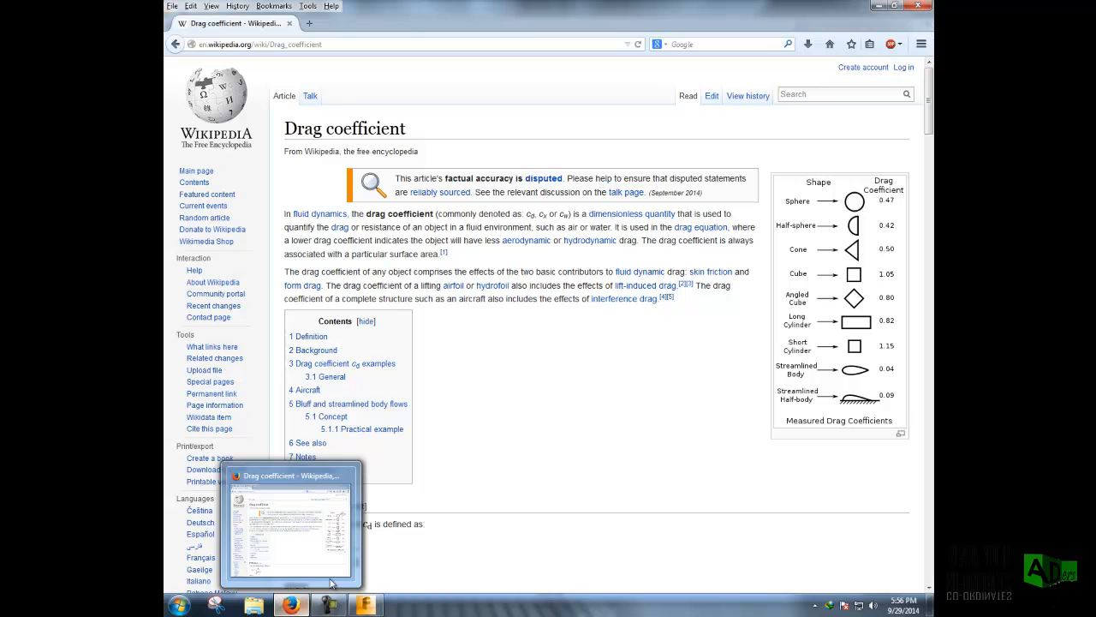
mouse_move(329, 605)
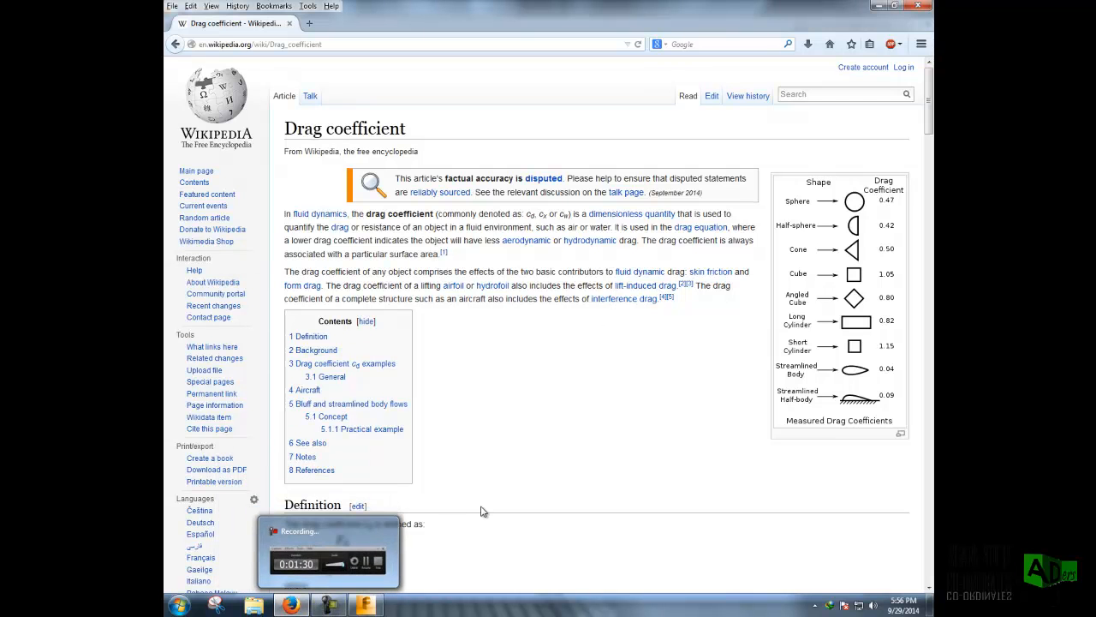